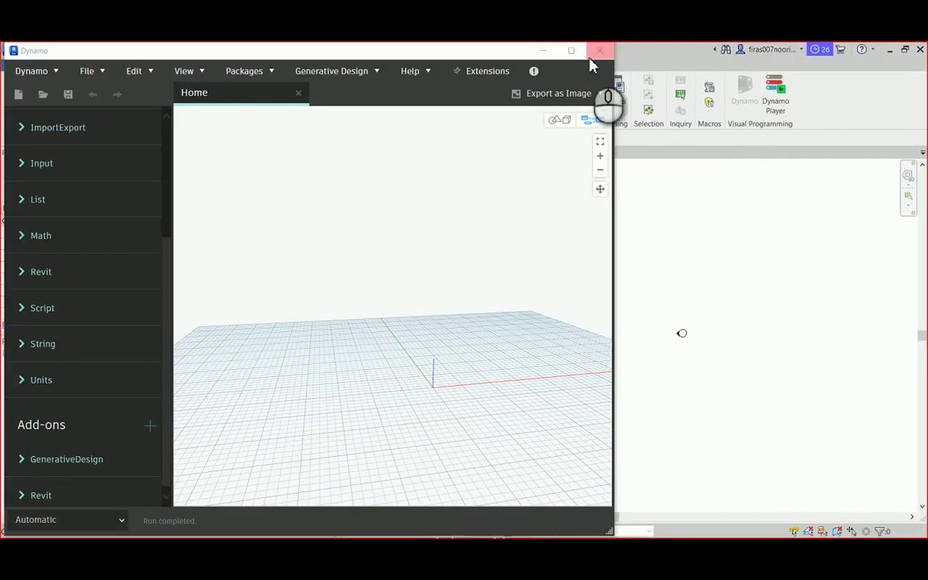
# Maximize the Dynamo window so it covers the Revit window behind it.
pyautogui.click(571, 50)
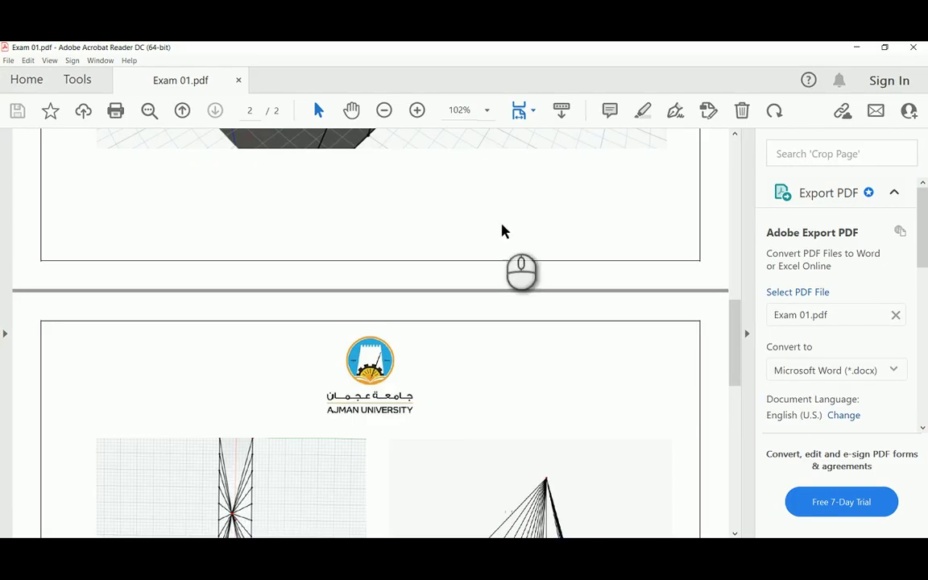
pyautogui.scroll(8, 391, 333)
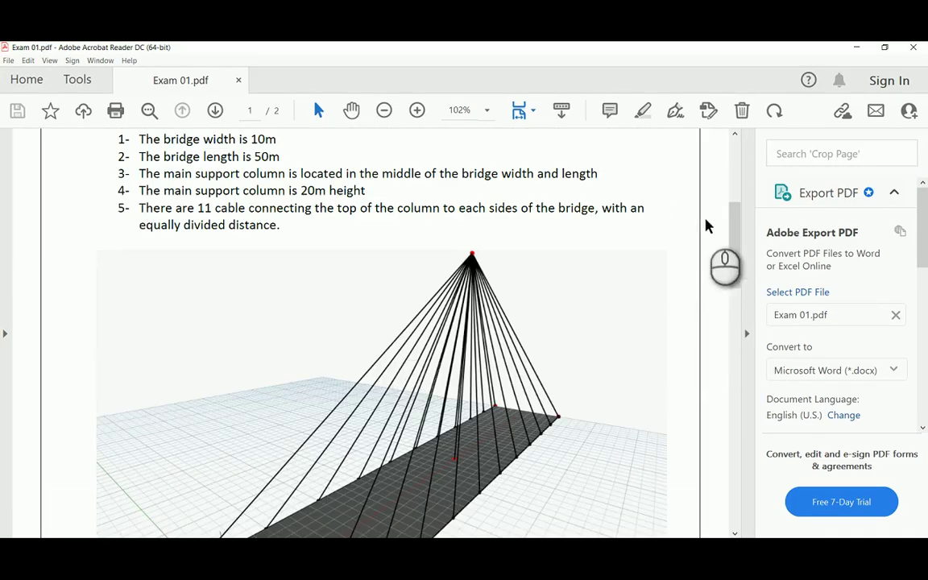
# Scroll through Exam 01.pdf and mark the 20m column height in item 4.
pyautogui.moveTo(736, 219); pyautogui.dragTo(725, 167)
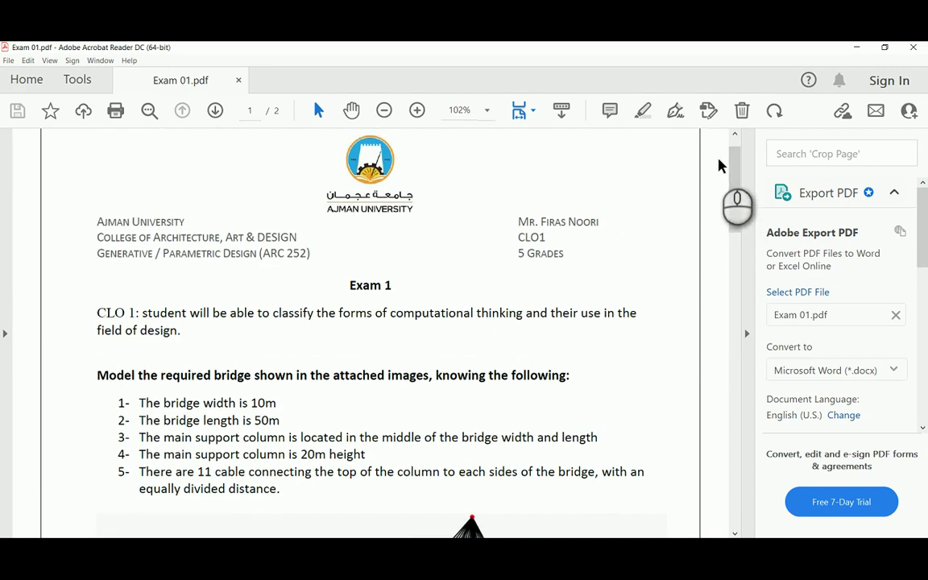
pyautogui.moveTo(736, 180); pyautogui.dragTo(733, 247)
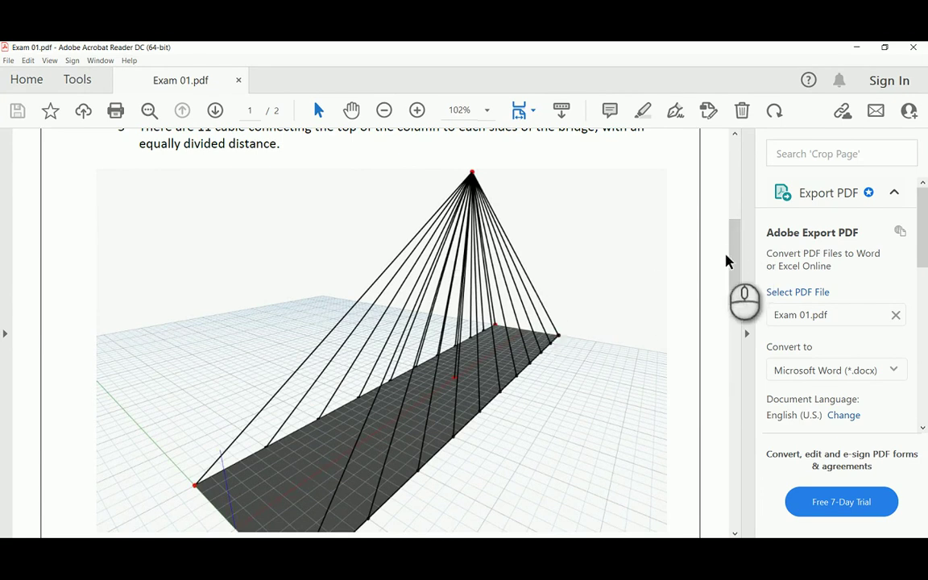
pyautogui.moveTo(735, 256); pyautogui.dragTo(738, 234)
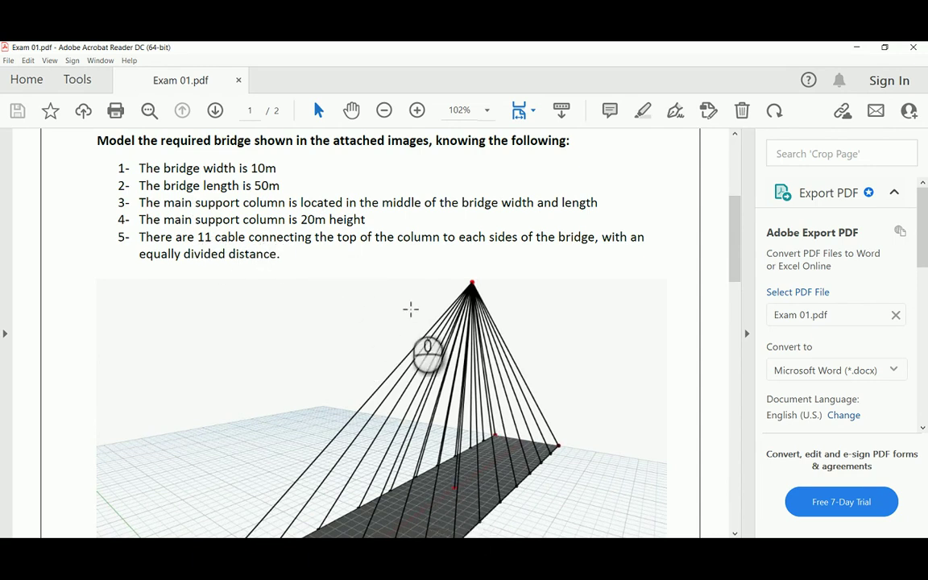
pyautogui.moveTo(300, 220); pyautogui.dragTo(315, 228)
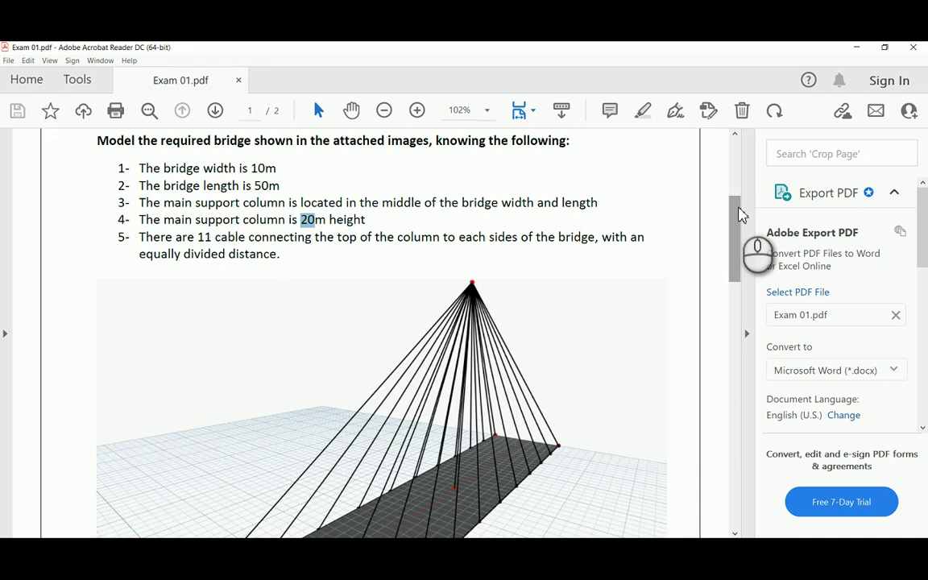
# Clear the column-height mark and highlight the cable count 11 in item 5.
pyautogui.moveTo(739, 213); pyautogui.dragTo(719, 234)
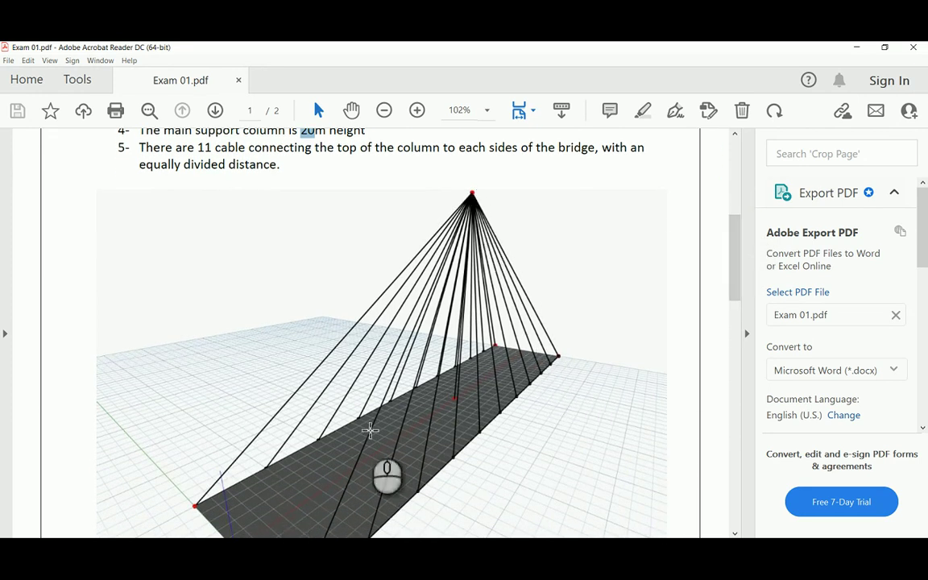
pyautogui.click(201, 147)
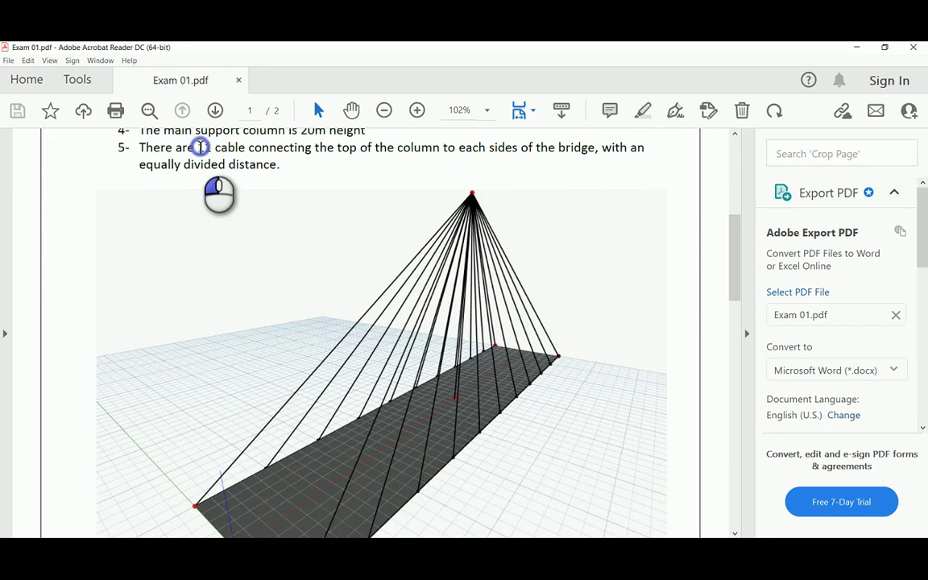
pyautogui.doubleClick(201, 147)
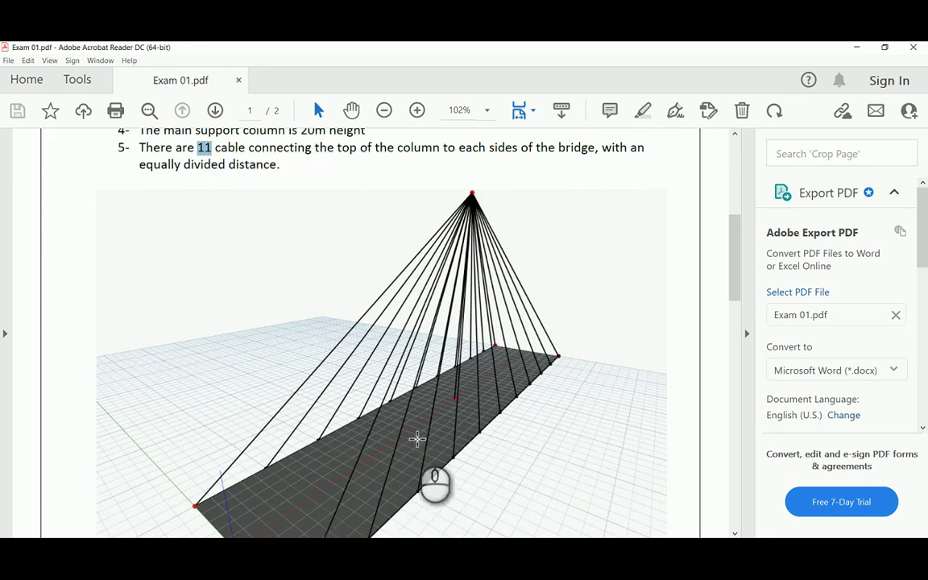
pyautogui.moveTo(731, 260); pyautogui.dragTo(736, 242)
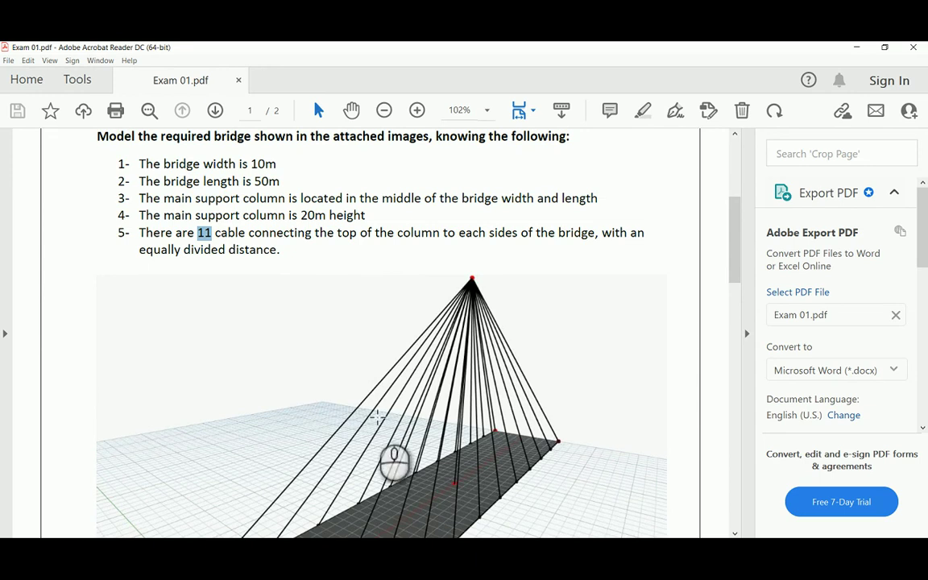
# Review both exam pages, mark the 50m bridge length in item 2, and return to Dynamo.
pyautogui.scroll(-15, 374, 420)
pyautogui.scroll(-5, 377, 416)
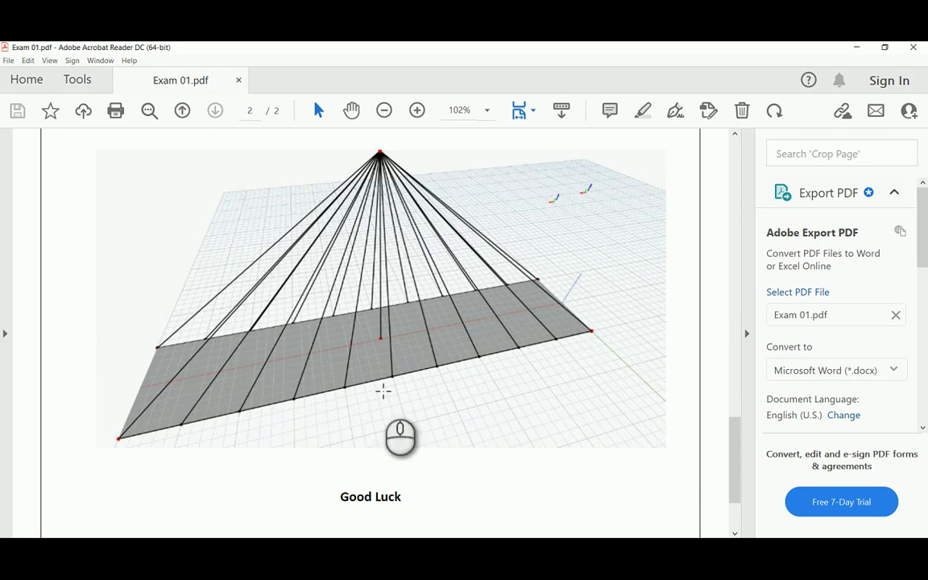
pyautogui.scroll(15, 524, 348)
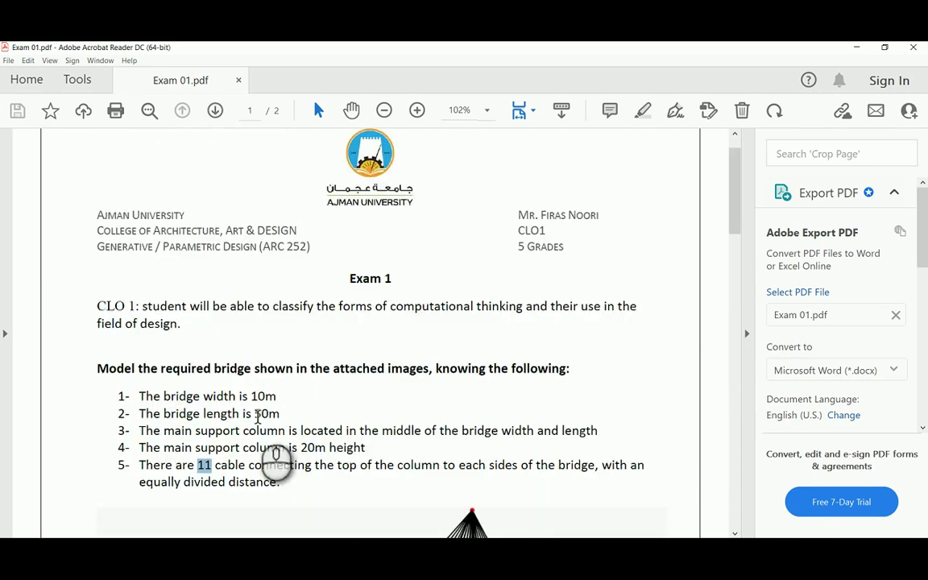
pyautogui.moveTo(254, 414); pyautogui.dragTo(270, 413)
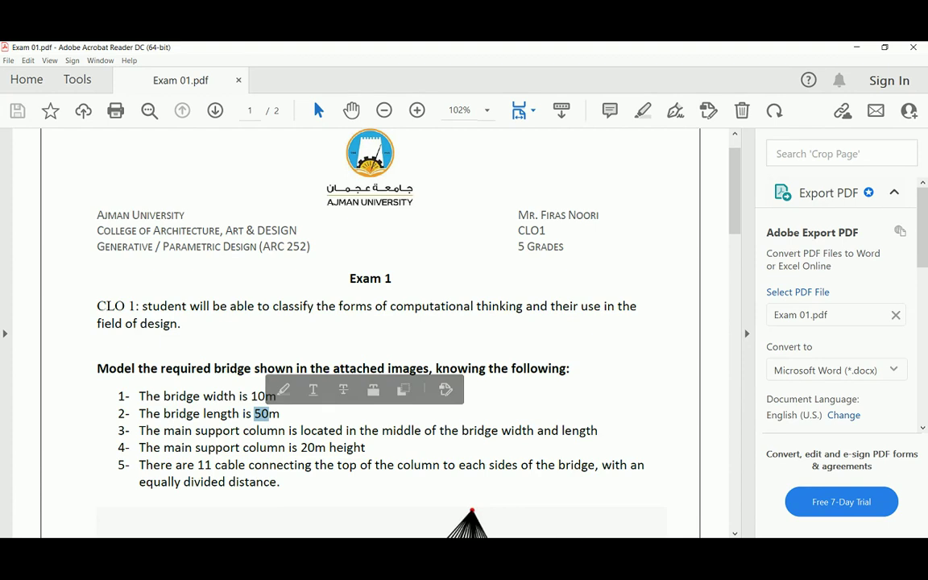
pyautogui.moveTo(538, 559)
pyautogui.click(539, 508)
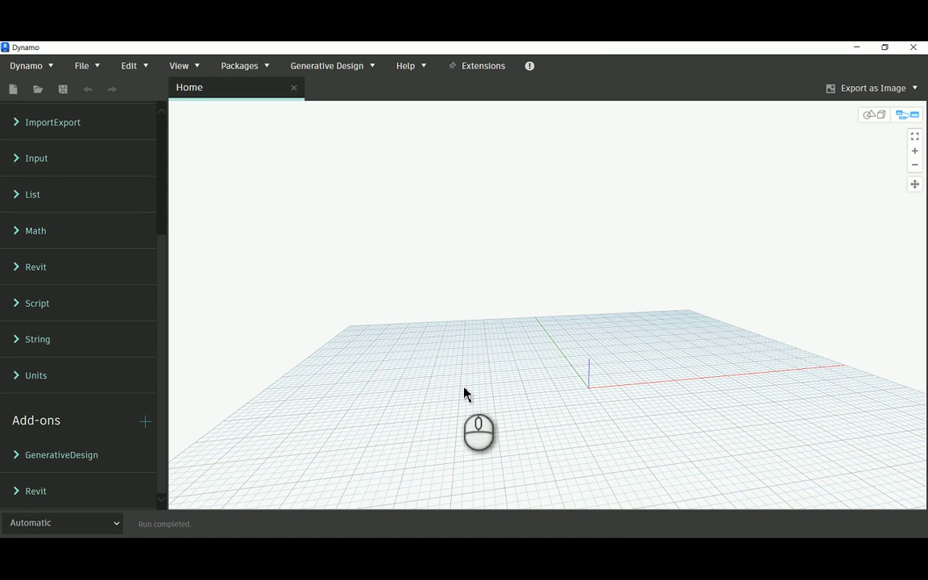
# Add a Point.ByCoordinates node via the canvas search for 'point' and move it up.
pyautogui.rightClick(349, 190)
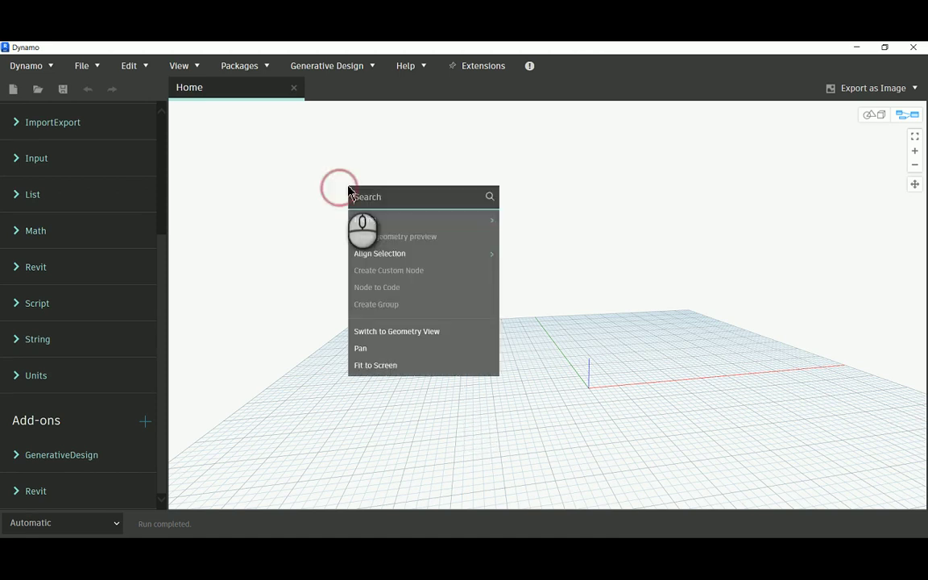
pyautogui.write('poi')
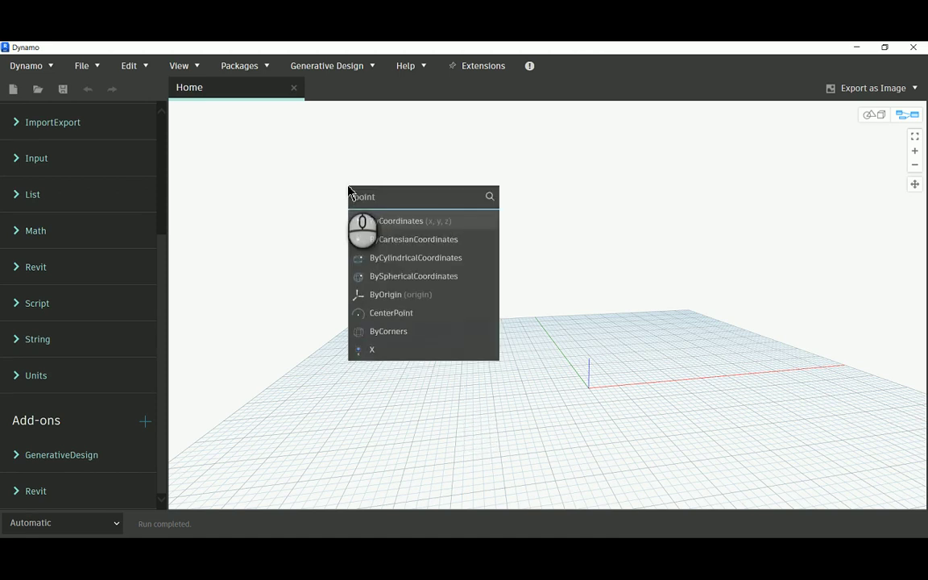
pyautogui.write('nt')
pyautogui.click(386, 222)
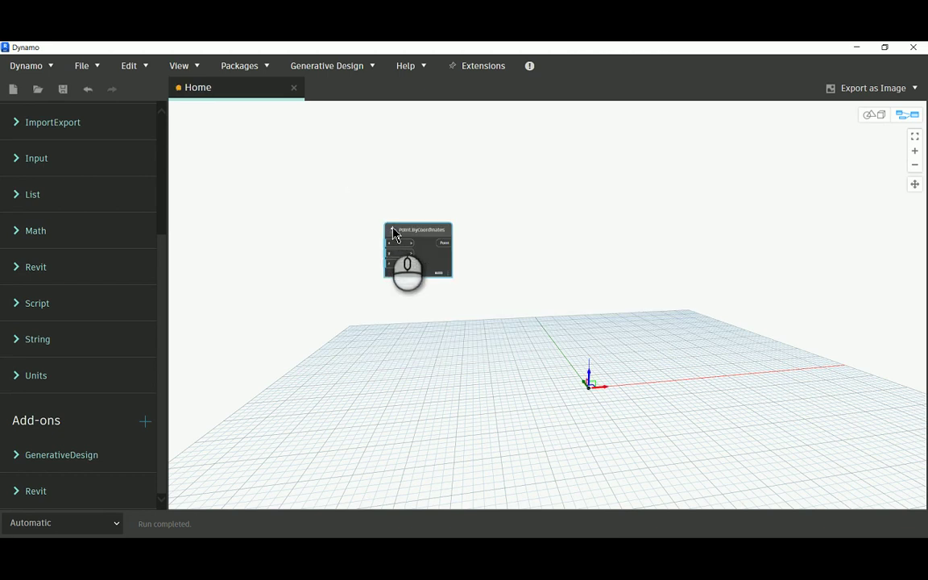
pyautogui.scroll(3, 407, 222)
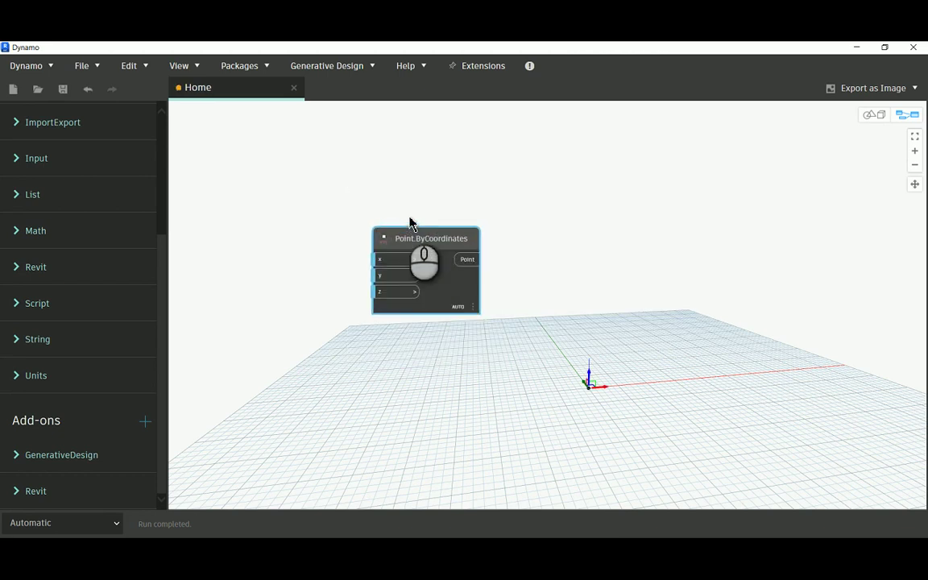
pyautogui.moveTo(422, 235); pyautogui.dragTo(495, 166)
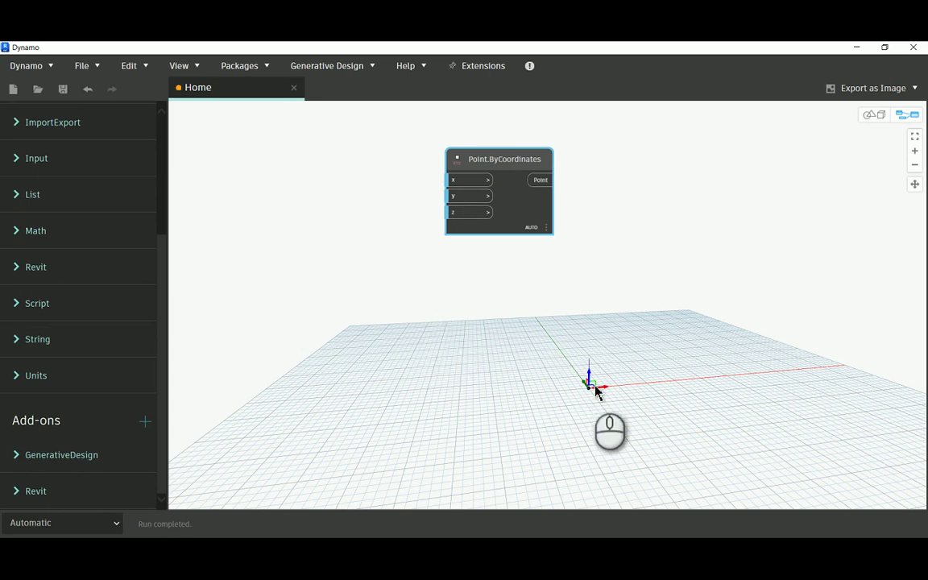
# Create a Code Block with value 25 and wire it into the point's x input.
pyautogui.doubleClick(302, 213)
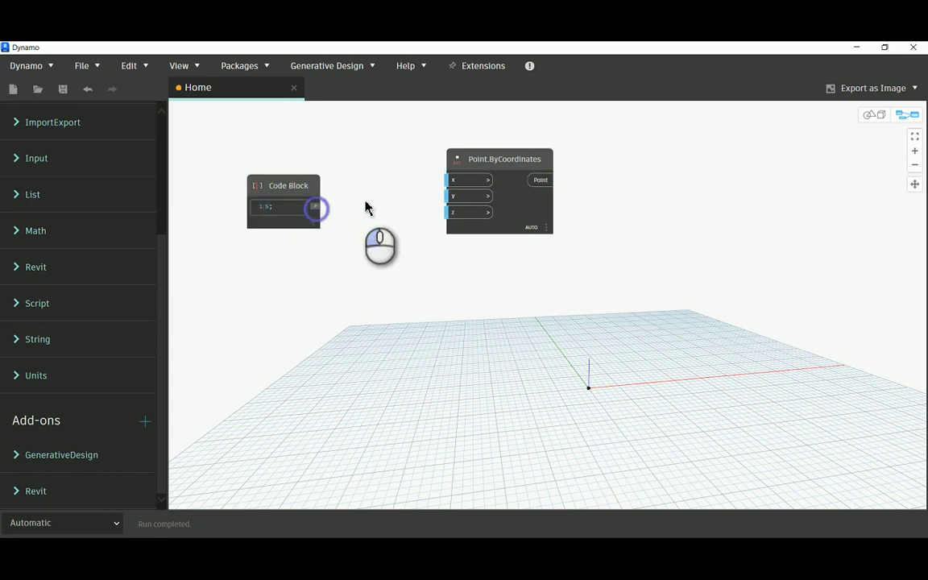
pyautogui.moveTo(311, 204); pyautogui.dragTo(448, 196)
pyautogui.click(861, 115)
pyautogui.moveTo(649, 282); pyautogui.dragTo(750, 174, button='right')
pyautogui.click(906, 115)
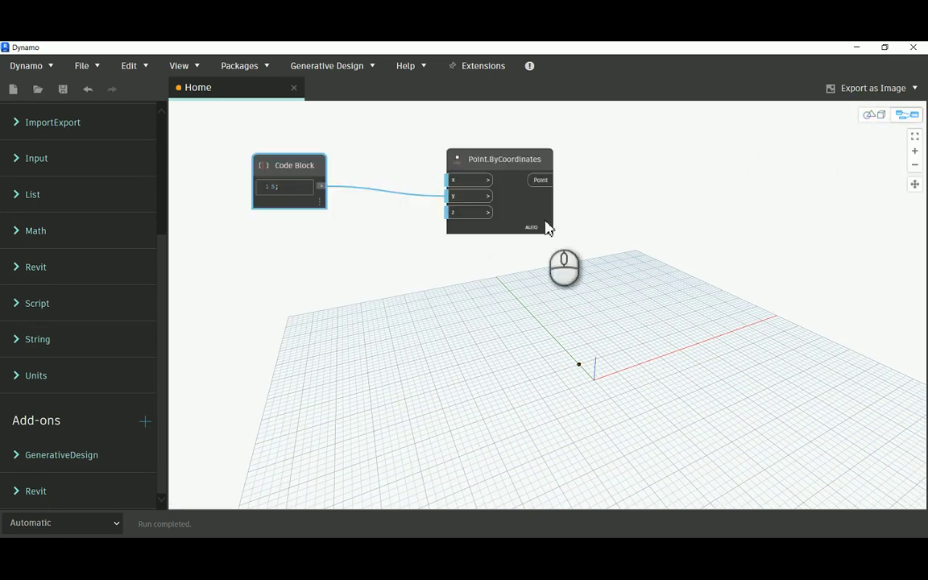
pyautogui.doubleClick(274, 187)
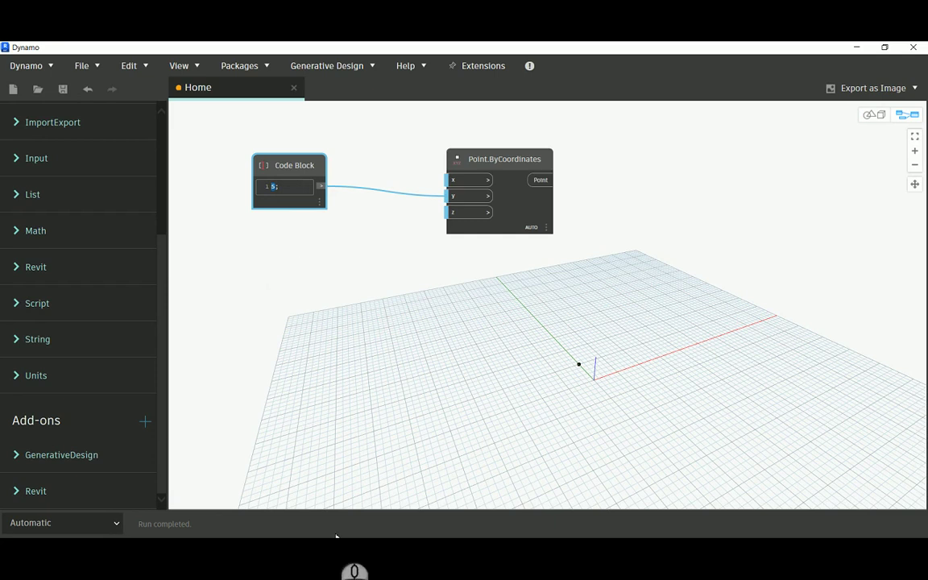
pyautogui.click(590, 577)
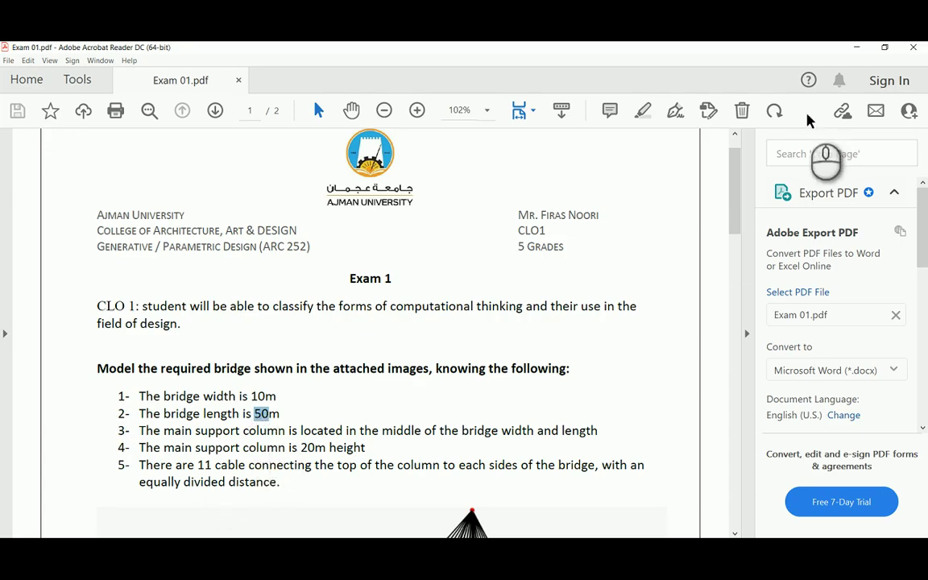
pyautogui.hotkey('alt', 'Tab')
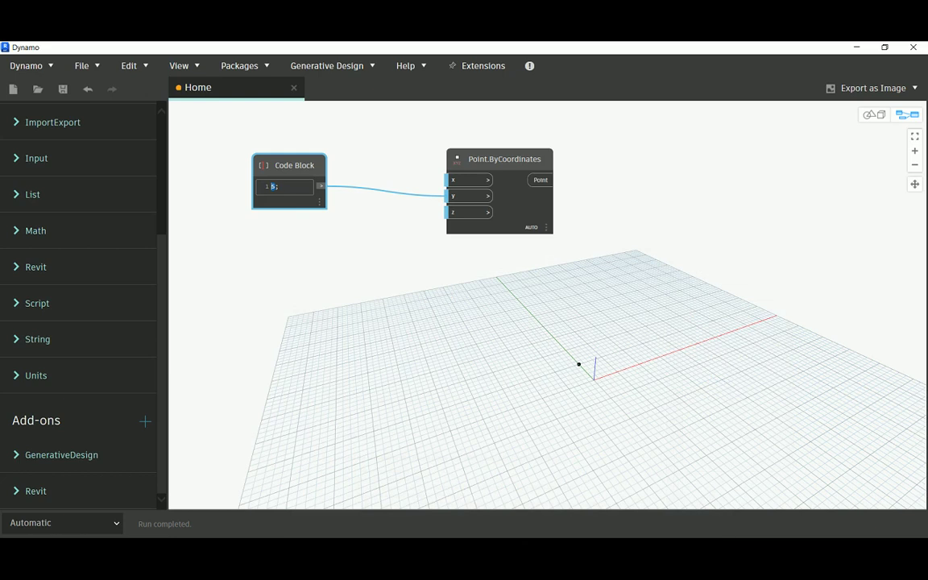
pyautogui.write('25')
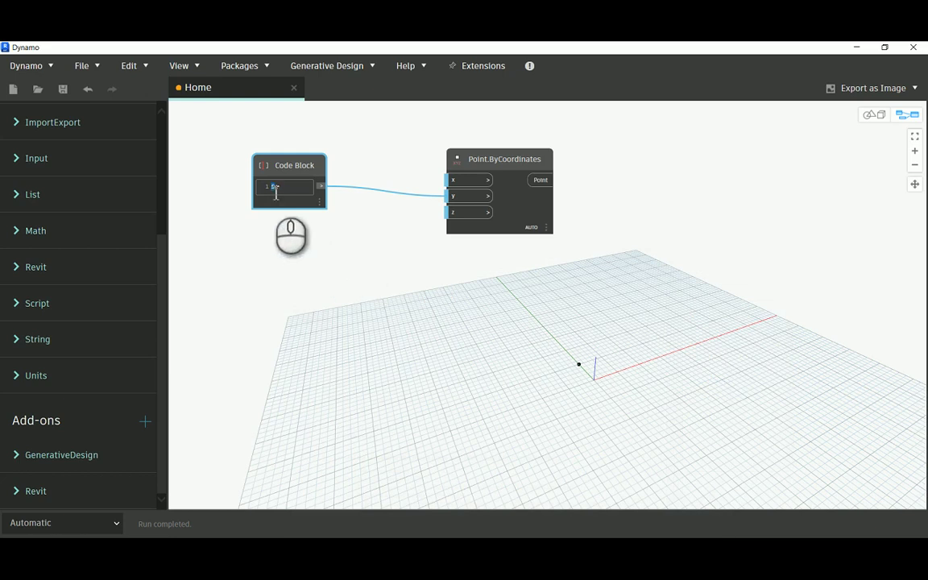
pyautogui.click(323, 256)
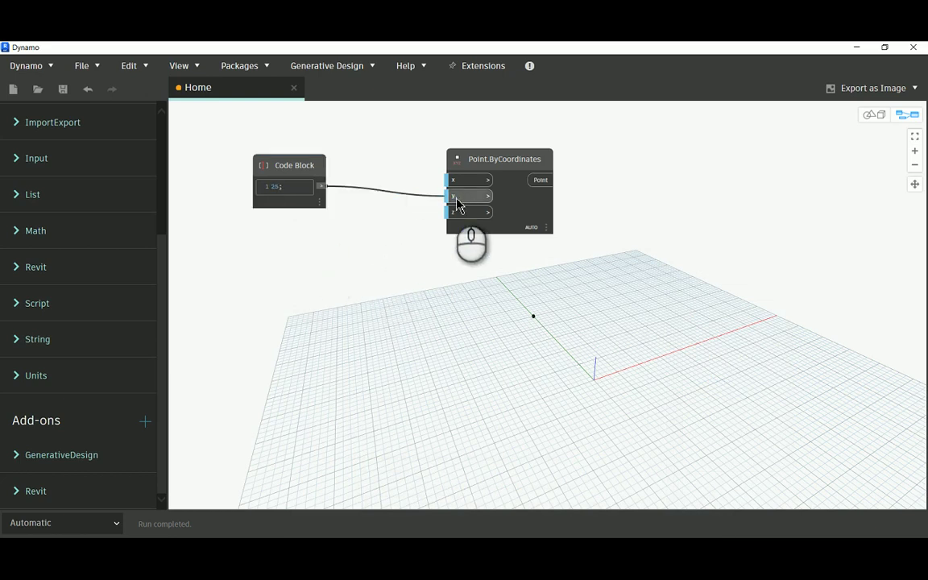
pyautogui.moveTo(448, 196); pyautogui.dragTo(449, 180)
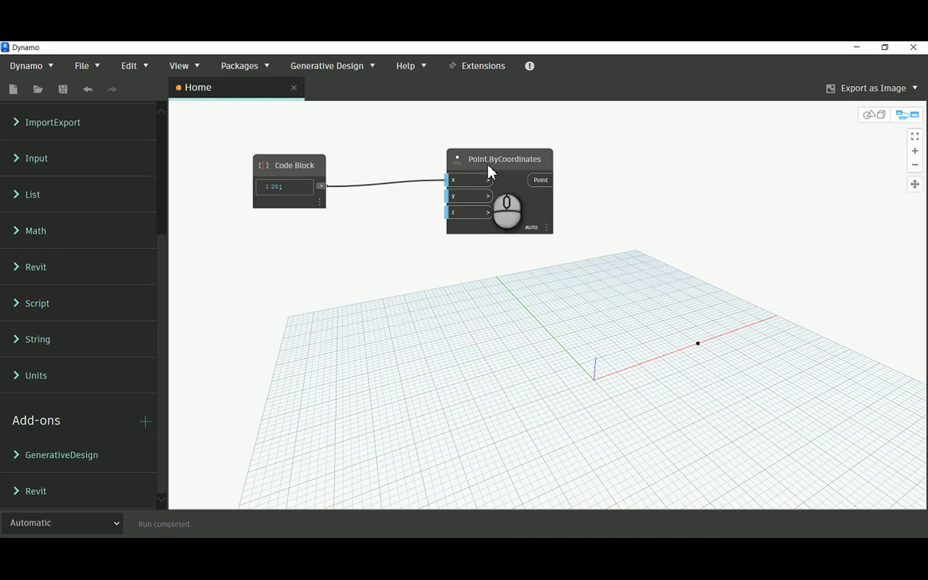
# Copy the Code Block and point pair below and change the copy's value to -25.
pyautogui.click(536, 174)
pyautogui.moveTo(536, 173); pyautogui.dragTo(233, 302)
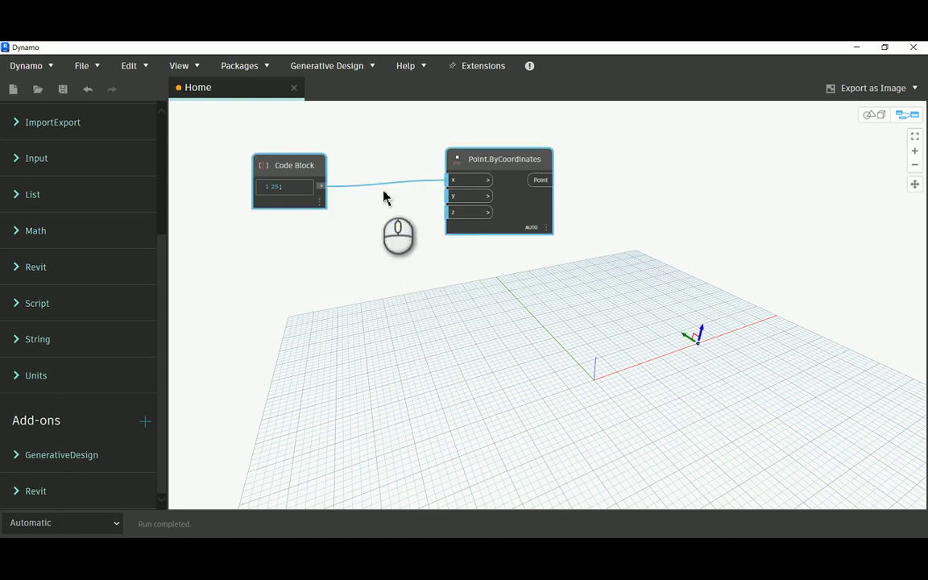
pyautogui.hotkey('ctrl', 'c')
pyautogui.hotkey('ctrl', 'v')
pyautogui.moveTo(785, 161); pyautogui.dragTo(498, 314)
pyautogui.click(383, 388)
pyautogui.doubleClick(285, 331)
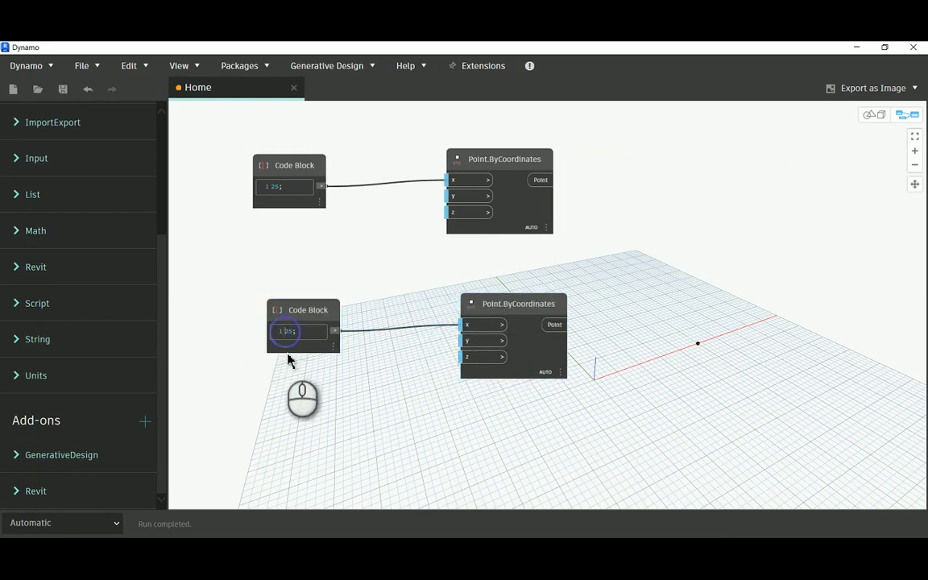
pyautogui.write('-25')
pyautogui.click(327, 393)
pyautogui.moveTo(378, 409); pyautogui.dragTo(360, 374, button='middle')
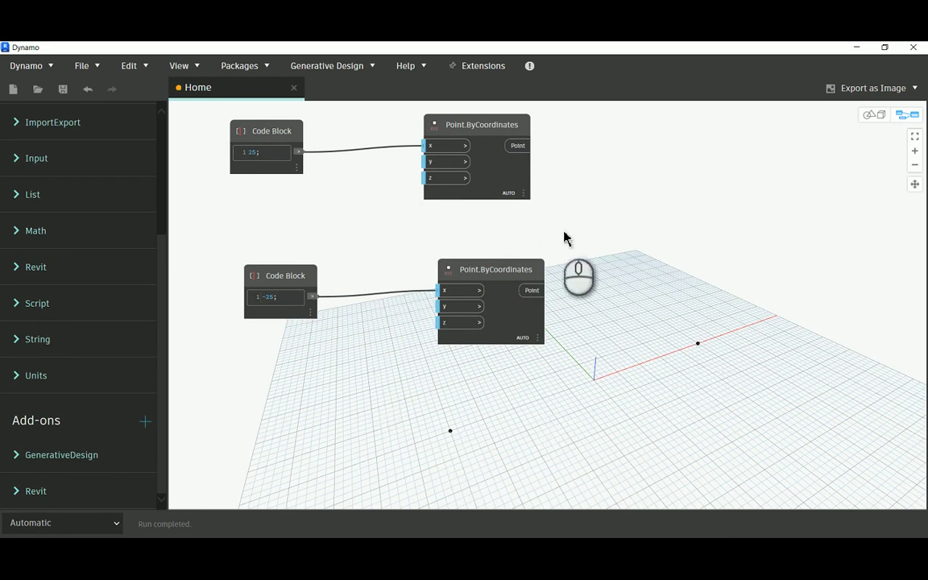
# Add Line.ByStartPointEndPoint with the upper point as start and the lower point as end.
pyautogui.moveTo(613, 237); pyautogui.dragTo(497, 261, button='middle')
pyautogui.rightClick(497, 261)
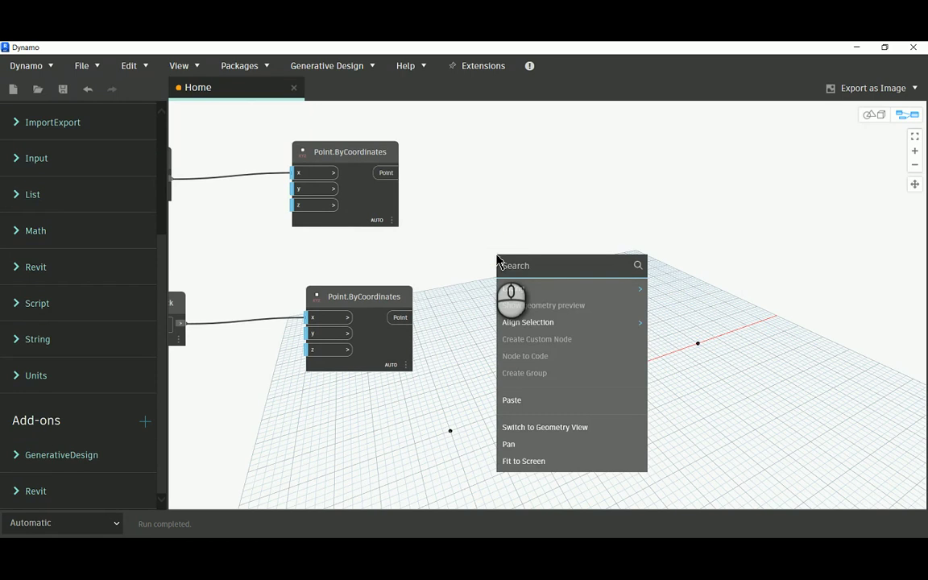
pyautogui.write('line')
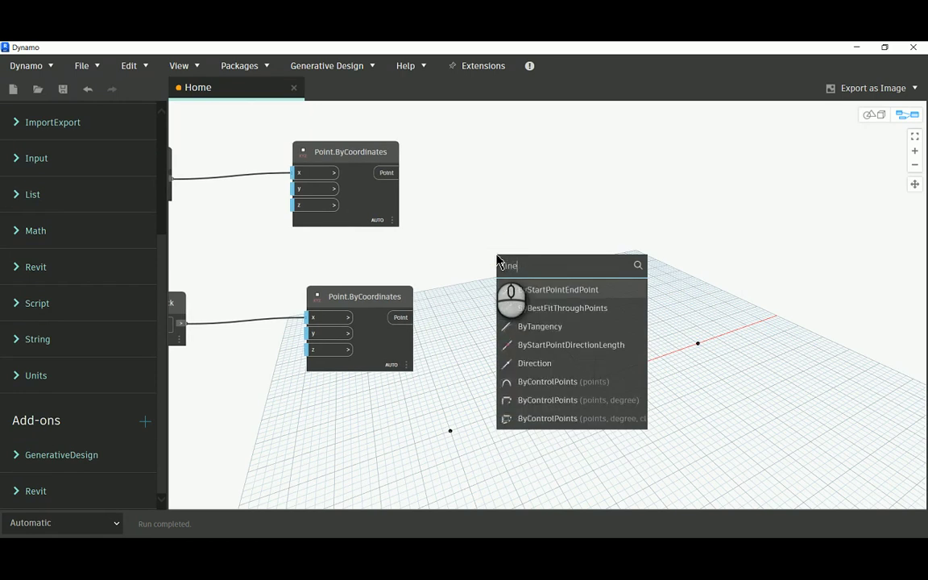
pyautogui.scroll(1, 499, 262)
pyautogui.click(539, 290)
pyautogui.moveTo(556, 306); pyautogui.dragTo(490, 246)
pyautogui.click(370, 160)
pyautogui.click(466, 270)
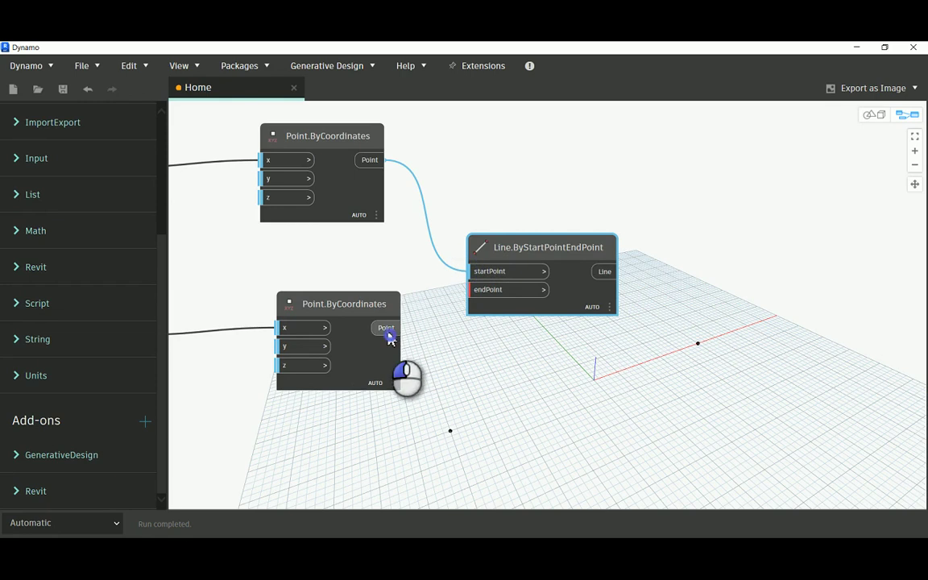
pyautogui.moveTo(388, 337); pyautogui.dragTo(483, 289)
# Search the canvas for 'curve' to find the Curve.PointAtParameter node.
pyautogui.moveTo(704, 257); pyautogui.dragTo(526, 250, button='middle')
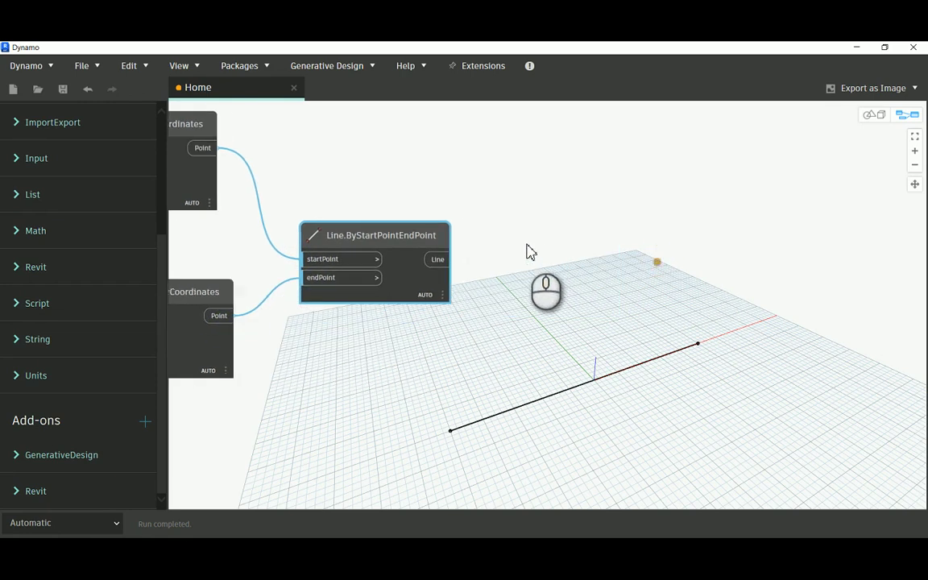
pyautogui.rightClick(576, 286)
pyautogui.write('curve')
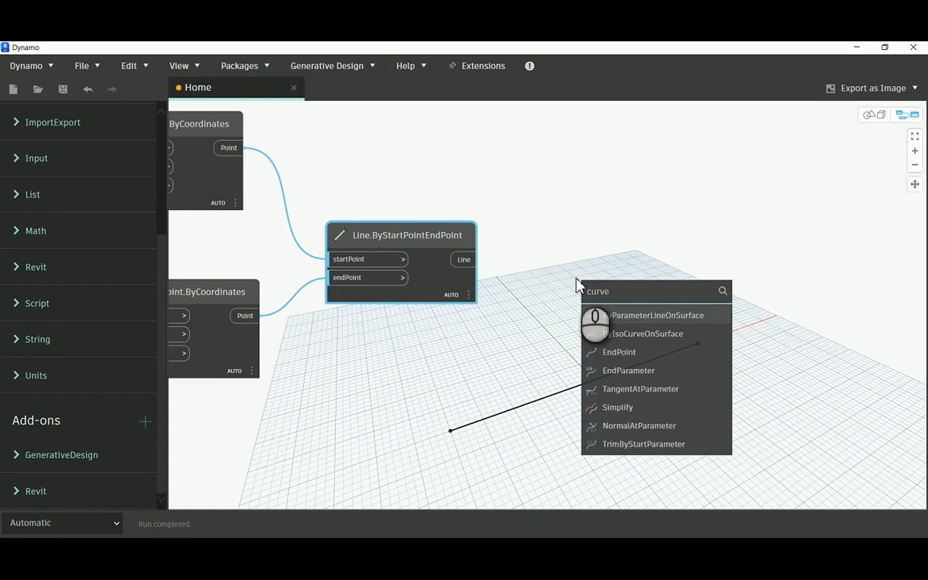
# Add Curve.PointAtParameter and feed the line into its curve input.
pyautogui.write('.point')
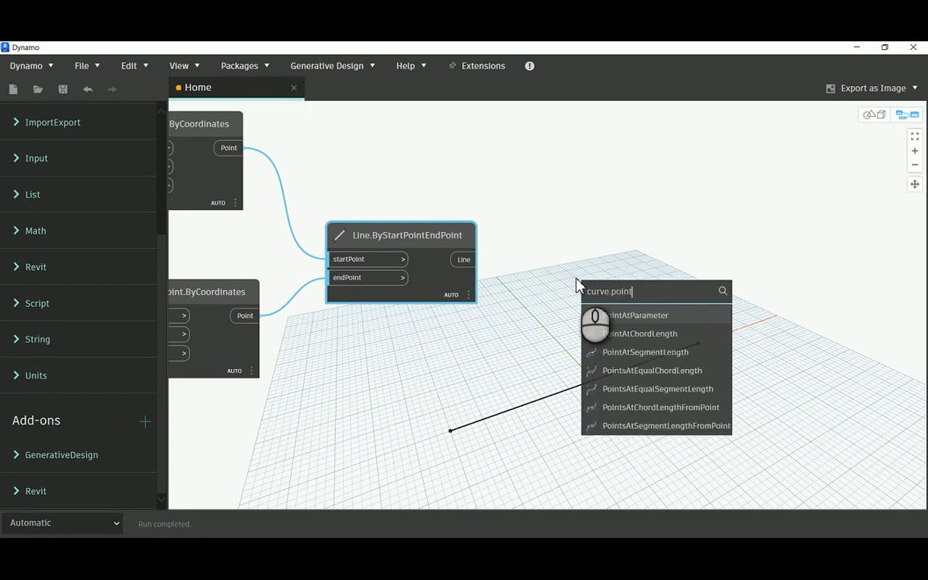
pyautogui.moveTo(622, 323)
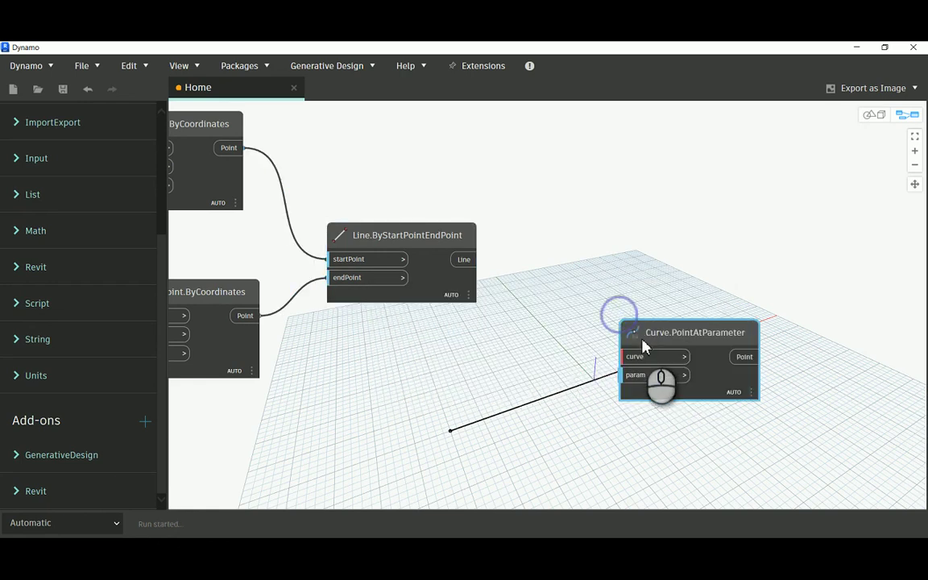
pyautogui.moveTo(643, 346); pyautogui.dragTo(604, 256)
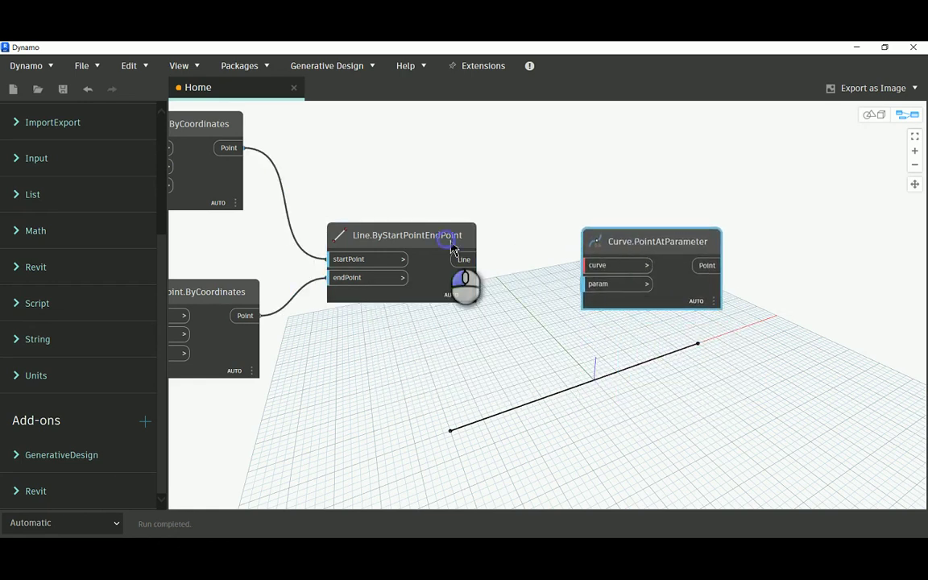
pyautogui.click(464, 258)
pyautogui.click(597, 265)
pyautogui.moveTo(634, 245); pyautogui.dragTo(696, 227)
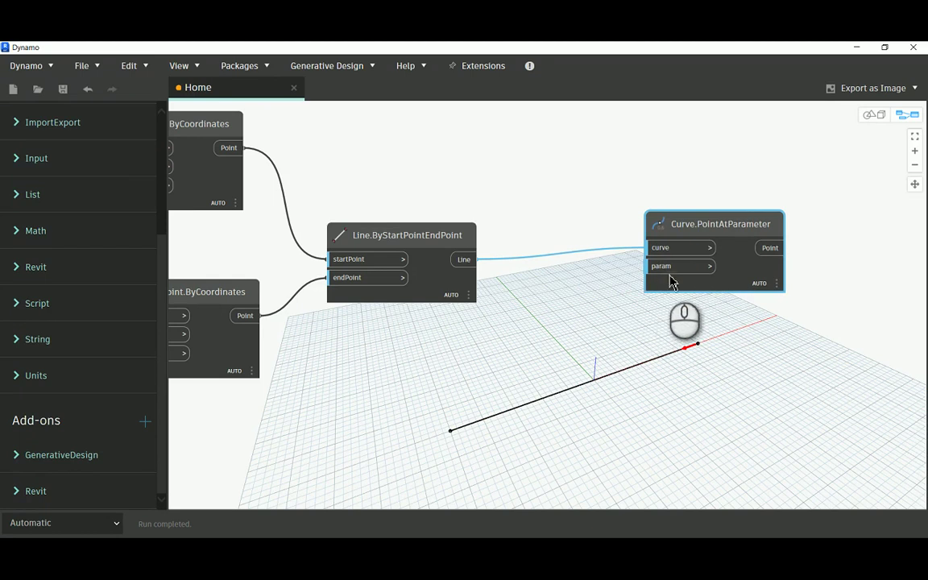
pyautogui.moveTo(681, 288)
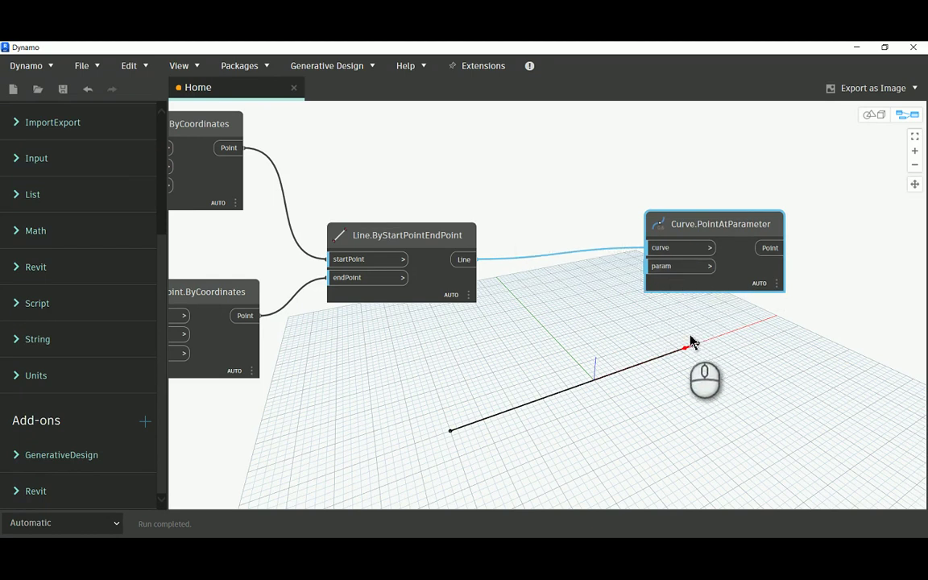
# Create a 0..10 Code Block and wire it into Curve.PointAtParameter's param input.
pyautogui.click(517, 368)
pyautogui.doubleClick(517, 367)
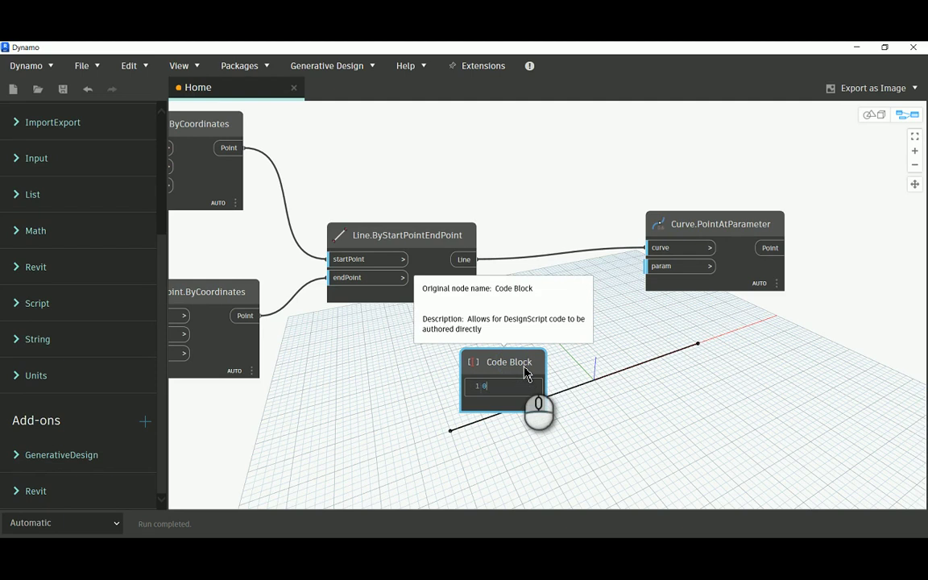
pyautogui.write('0..10')
pyautogui.click(633, 355)
pyautogui.click(539, 425)
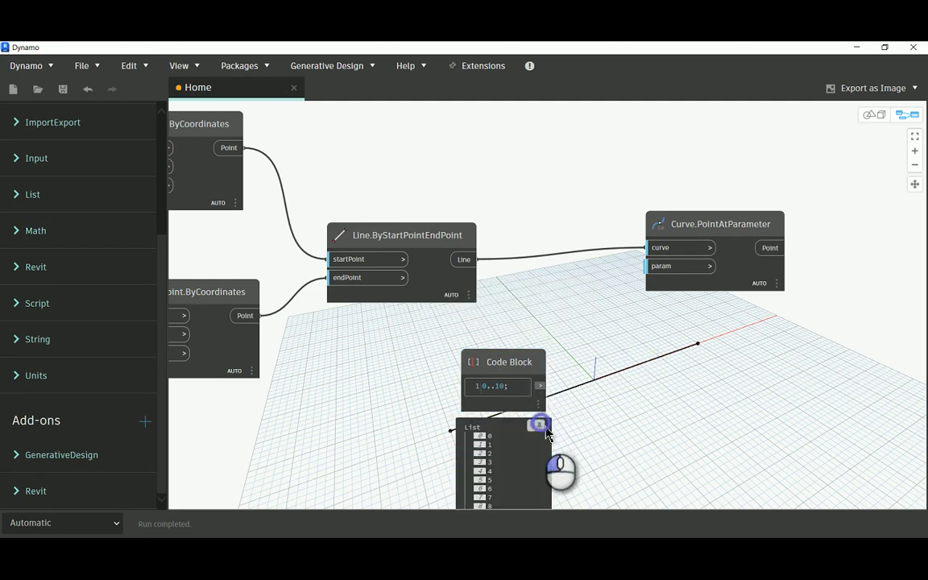
pyautogui.moveTo(672, 451); pyautogui.dragTo(570, 363, button='middle')
pyautogui.scroll(2, 528, 368)
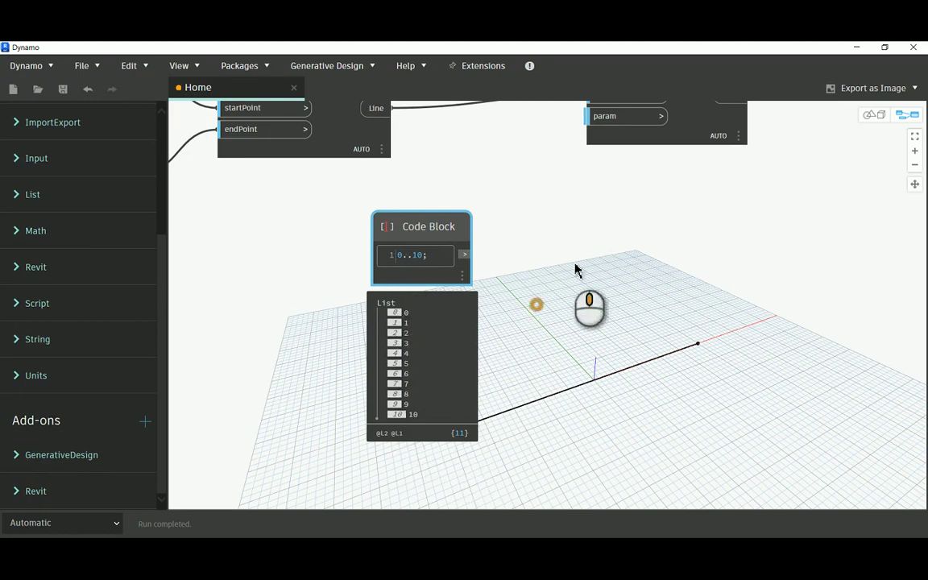
pyautogui.moveTo(574, 269); pyautogui.dragTo(455, 380, button='middle')
pyautogui.moveTo(345, 358); pyautogui.dragTo(468, 220)
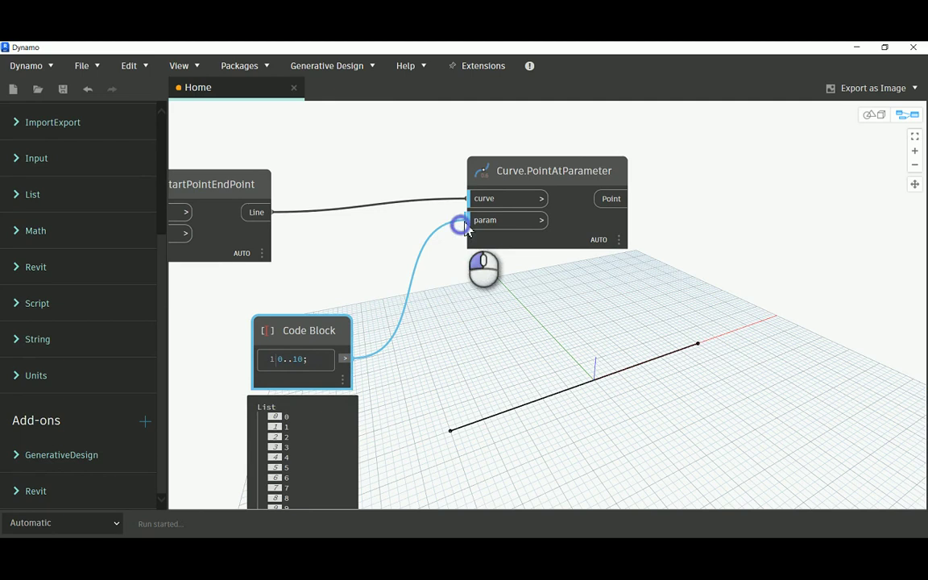
# Nudge Curve.PointAtParameter into position and collapse its point list preview.
pyautogui.click(555, 183)
pyautogui.moveTo(468, 315); pyautogui.dragTo(539, 320, button='middle')
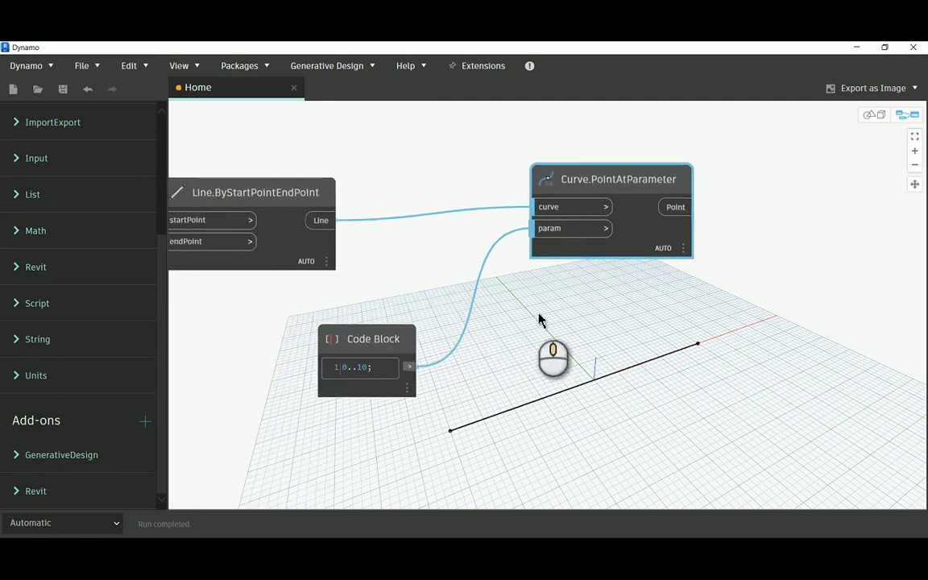
pyautogui.scroll(-3, 539, 320)
pyautogui.click(577, 229)
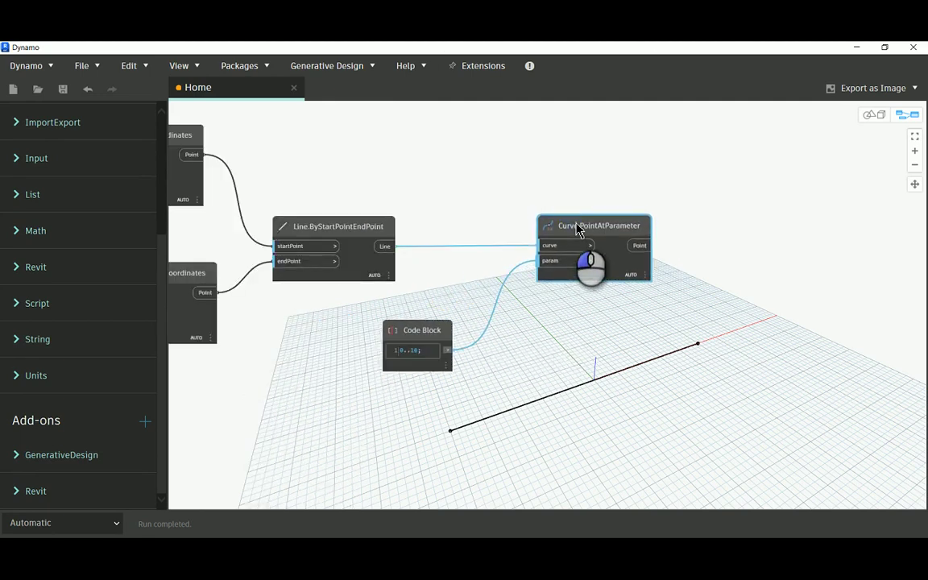
pyautogui.moveTo(577, 226); pyautogui.dragTo(576, 223)
pyautogui.moveTo(640, 288)
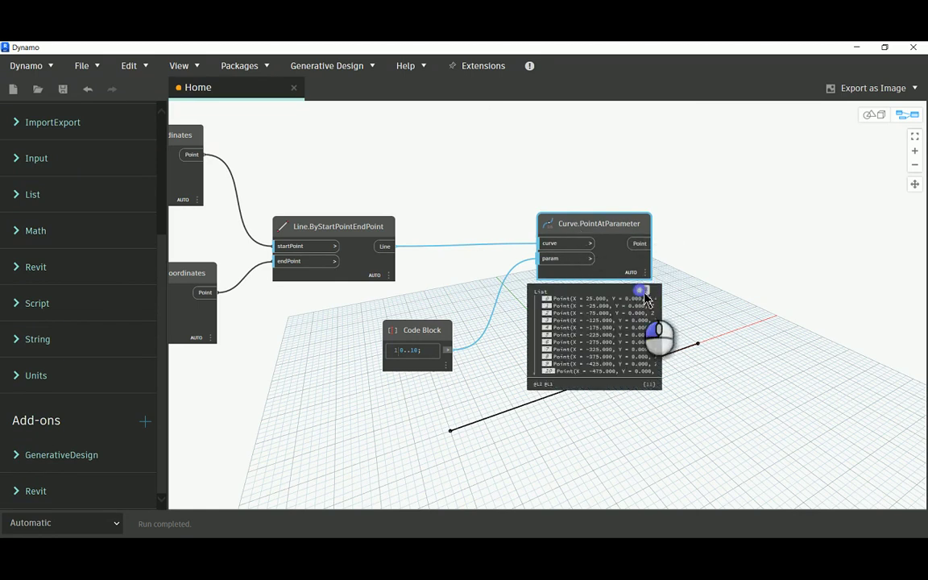
pyautogui.moveTo(715, 292); pyautogui.dragTo(569, 203, button='middle')
pyautogui.click(459, 138)
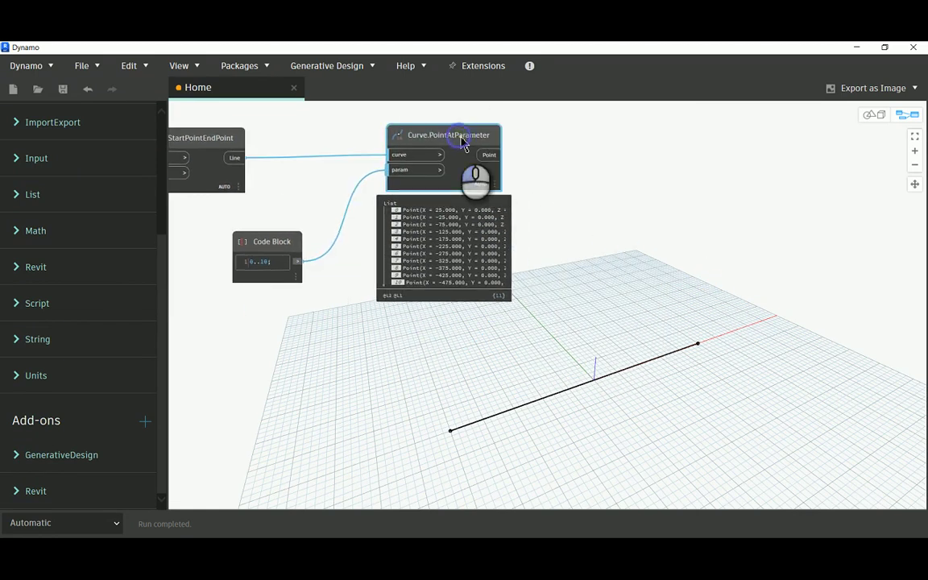
pyautogui.click(548, 192)
pyautogui.moveTo(549, 193); pyautogui.dragTo(644, 232, button='middle')
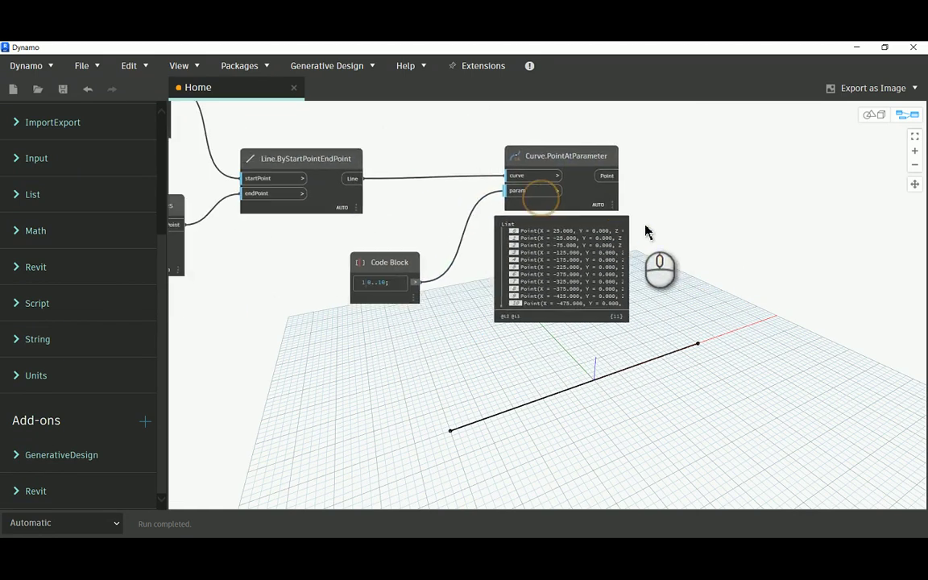
pyautogui.click(638, 222)
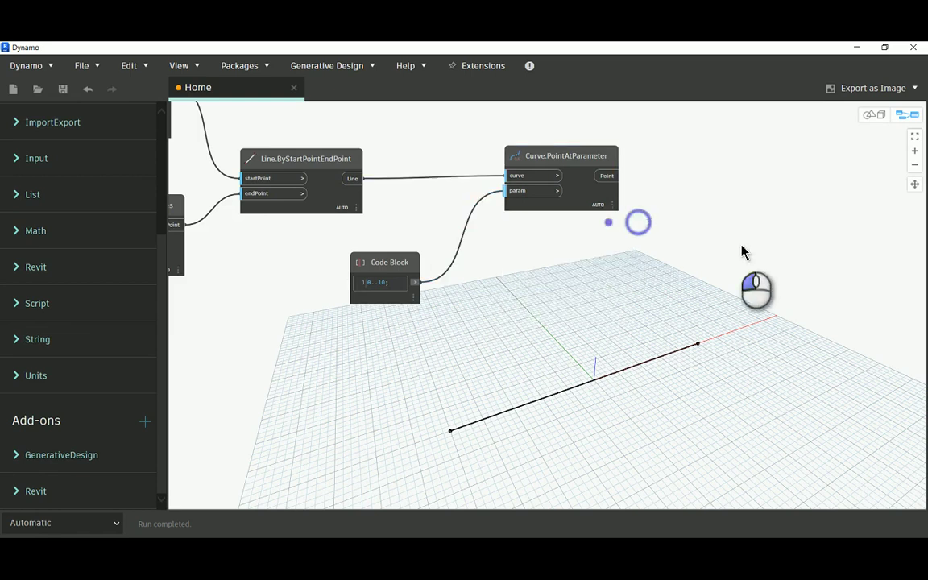
# Pan around the graph to bring the -25 Code Block and point pair into view.
pyautogui.middleClick(575, 245)
pyautogui.moveTo(564, 253); pyautogui.dragTo(473, 275, button='middle')
pyautogui.click(343, 216)
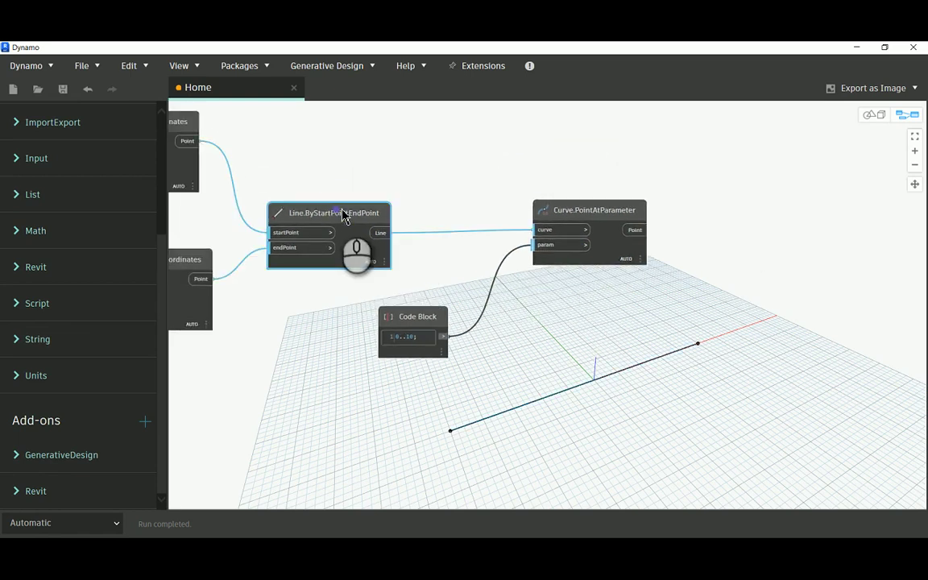
pyautogui.click(431, 284)
pyautogui.moveTo(331, 153); pyautogui.dragTo(602, 187, button='middle')
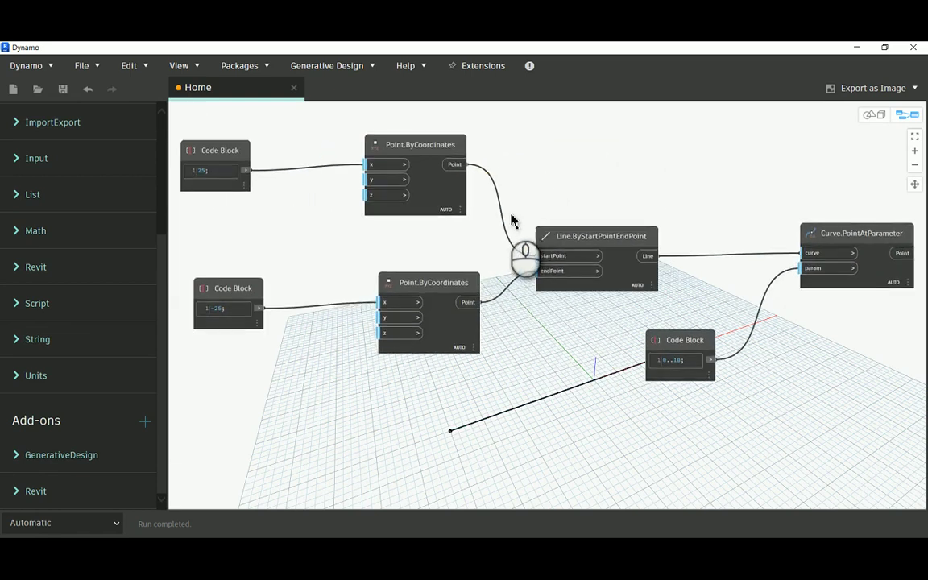
pyautogui.moveTo(514, 218); pyautogui.dragTo(579, 379, button='middle')
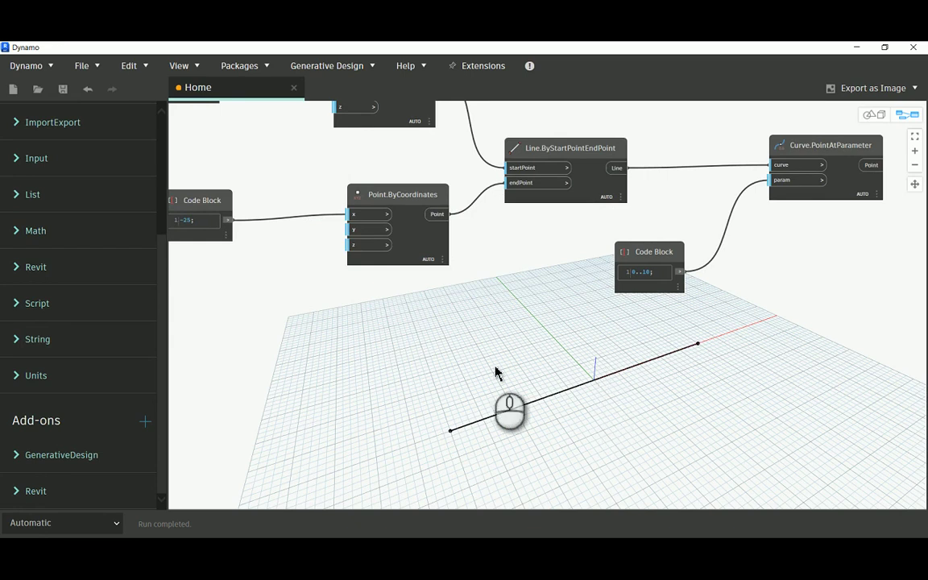
pyautogui.moveTo(364, 375); pyautogui.dragTo(387, 271, button='middle')
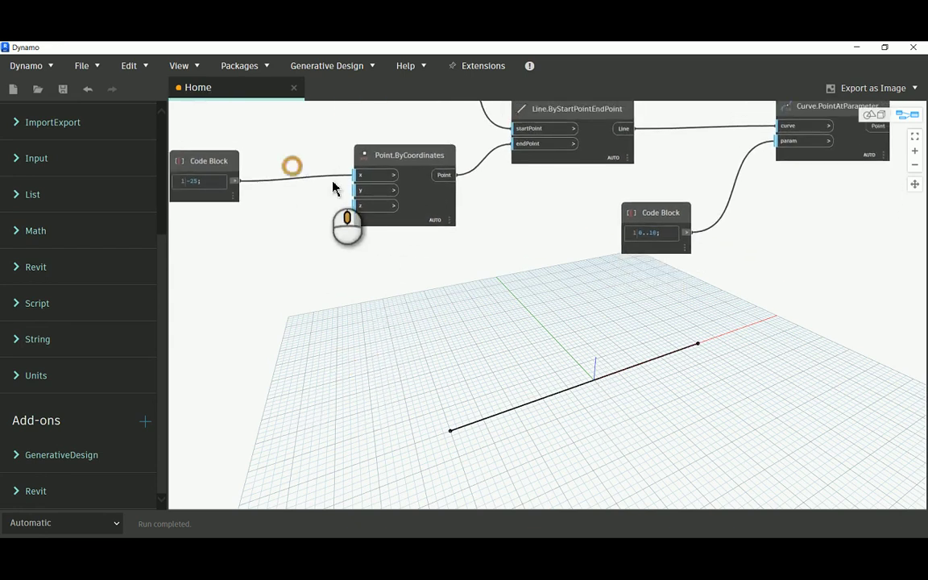
pyautogui.scroll(-3, 333, 186)
# Duplicate the -25 Code Block and point pair below, then check the bridge length in the PDF.
pyautogui.moveTo(209, 137); pyautogui.dragTo(434, 267)
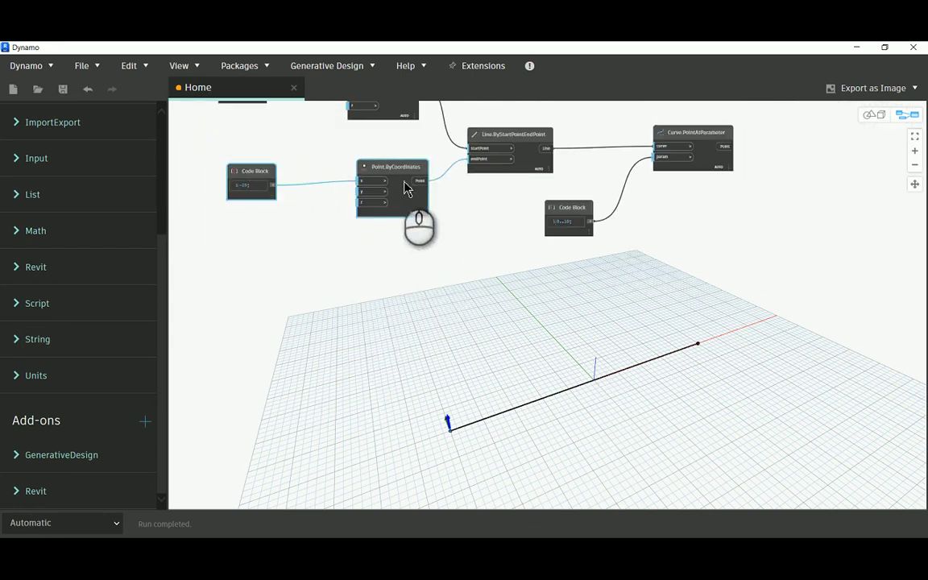
pyautogui.moveTo(394, 198); pyautogui.dragTo(394, 331)
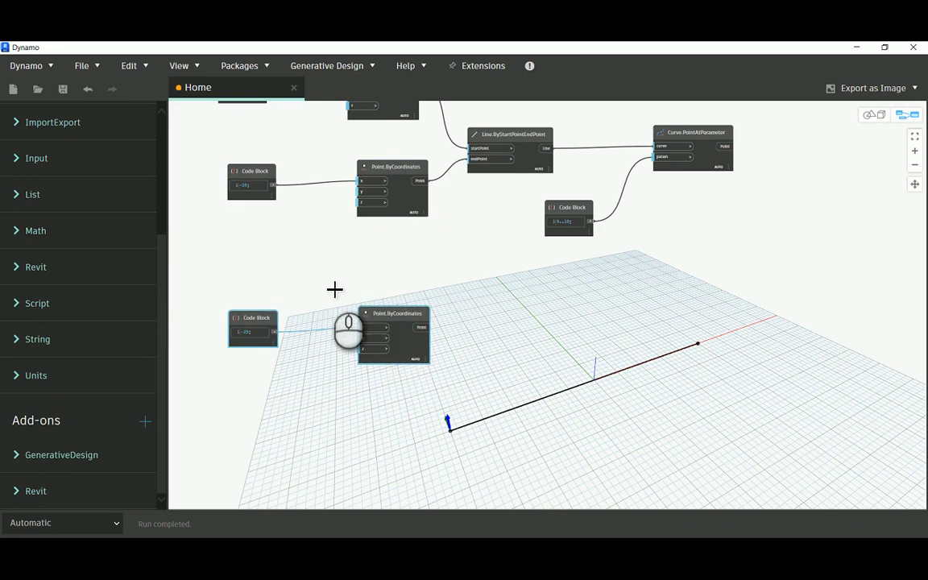
pyautogui.click(307, 320)
pyautogui.scroll(2, 307, 320)
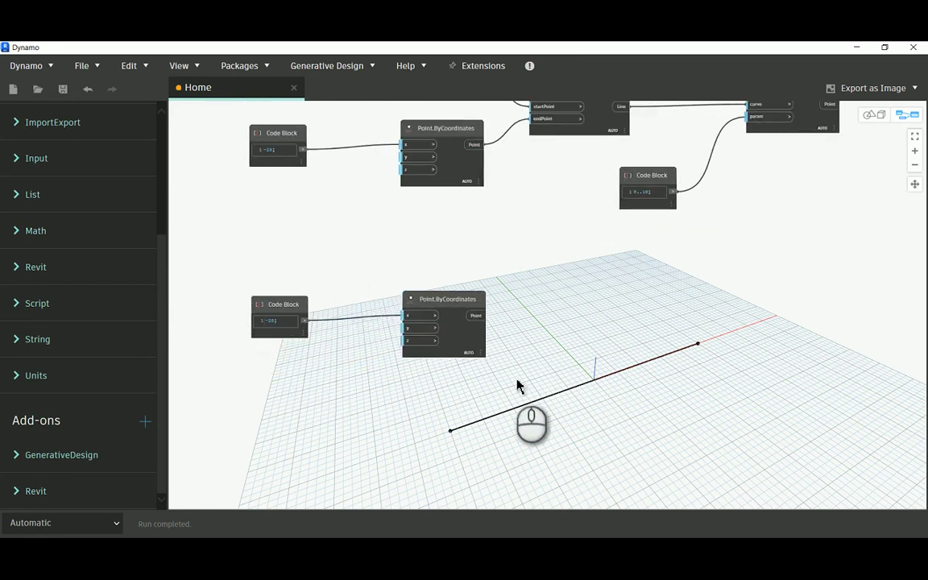
pyautogui.scroll(3, 305, 333)
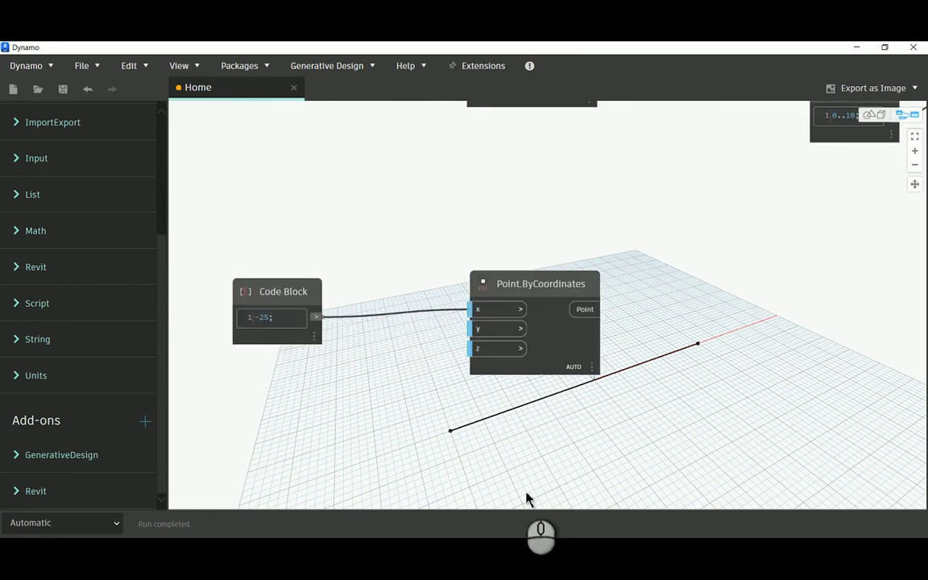
pyautogui.click(557, 549)
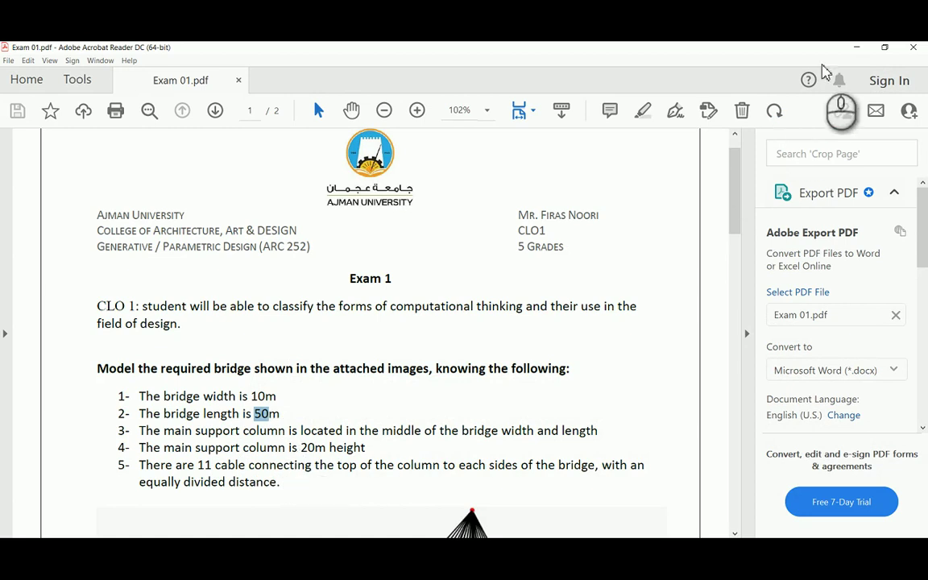
pyautogui.click(856, 46)
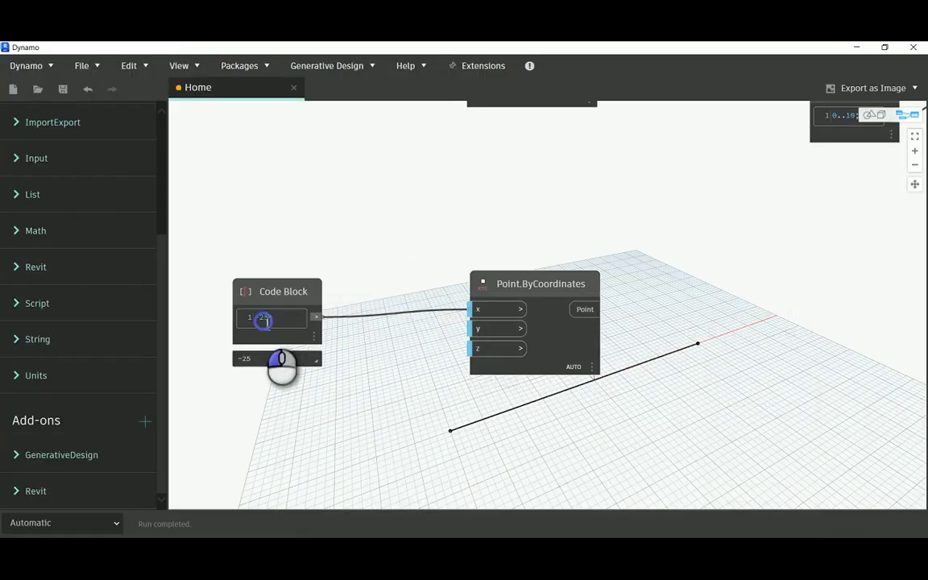
# Wire the 25 Code Block into z and duplicate the point node without the z value.
pyautogui.click(288, 363)
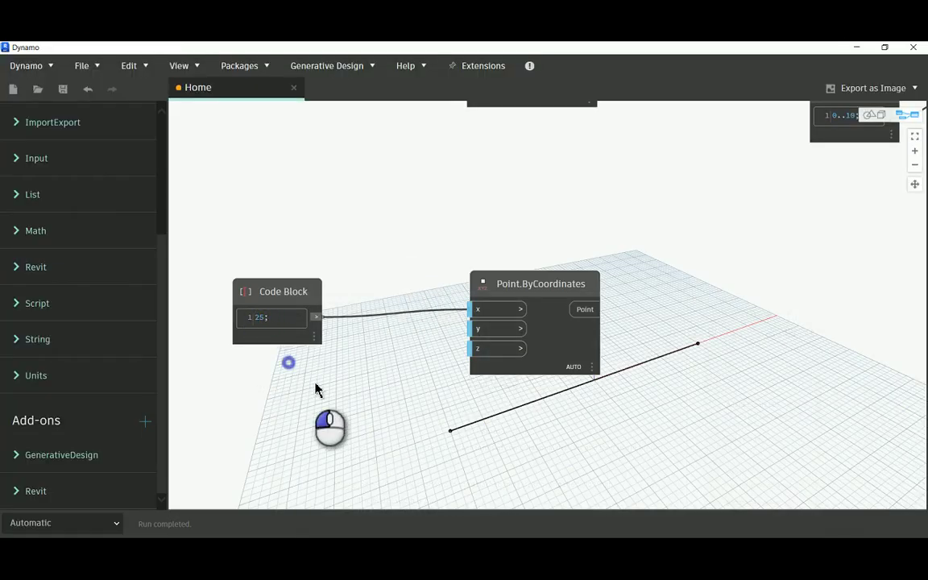
pyautogui.click(476, 349)
pyautogui.moveTo(422, 283); pyautogui.dragTo(369, 250, button='middle')
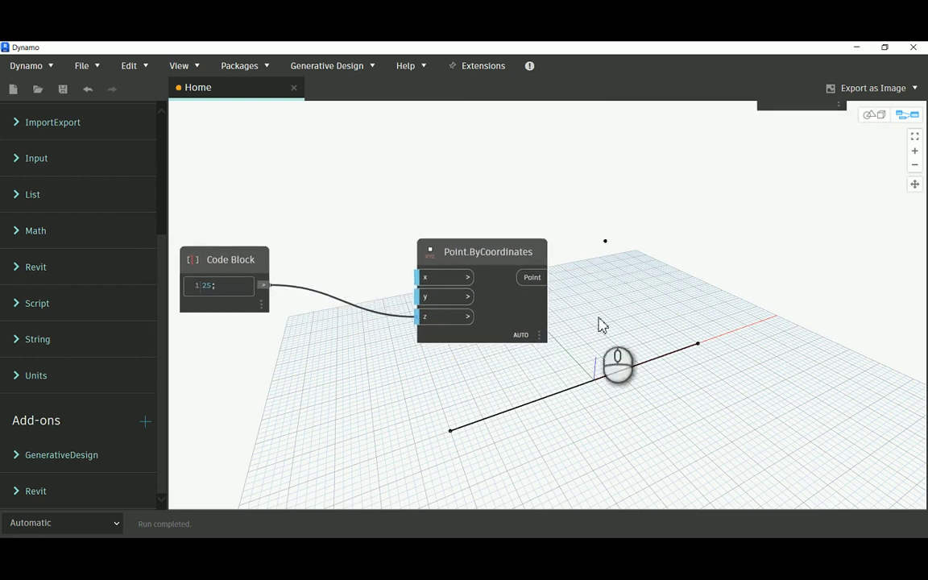
pyautogui.moveTo(490, 266); pyautogui.dragTo(486, 394)
pyautogui.click(263, 285)
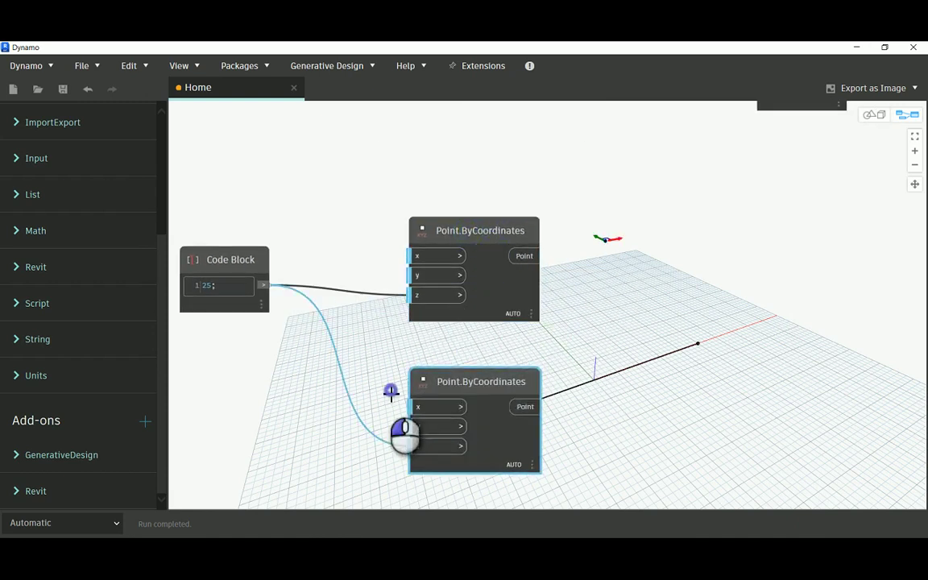
pyautogui.click(414, 446)
pyautogui.click(417, 453)
pyautogui.click(387, 435)
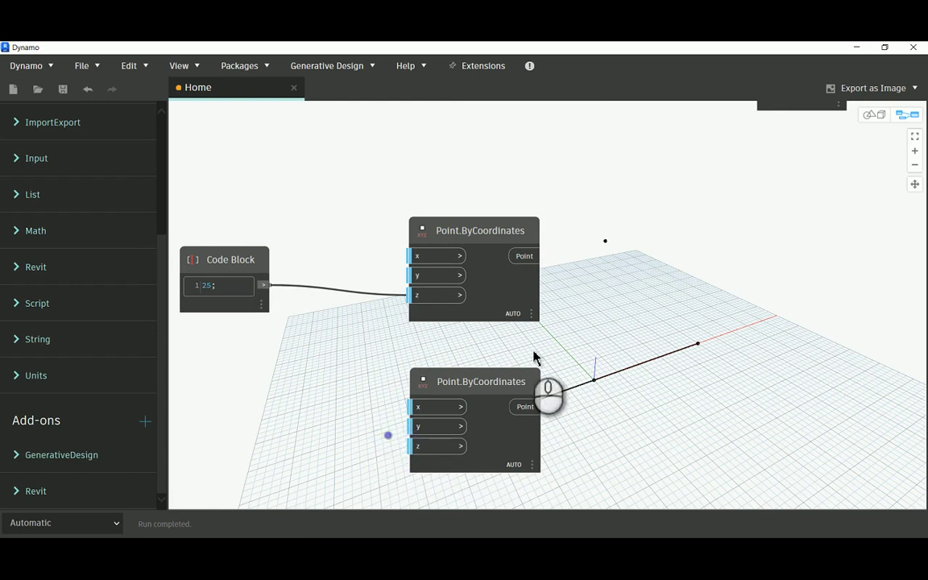
pyautogui.moveTo(560, 356); pyautogui.dragTo(538, 336, button='middle')
pyautogui.moveTo(231, 242); pyautogui.dragTo(233, 253)
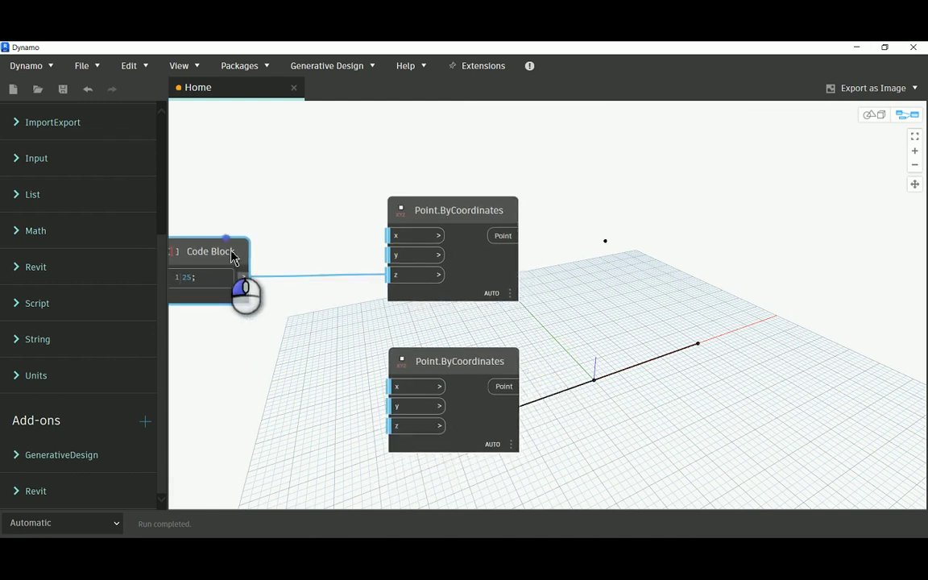
# Add Line.ByStartPointEndPoint joining the z=25 top point to the origin point.
pyautogui.moveTo(477, 354); pyautogui.dragTo(442, 315, button='middle')
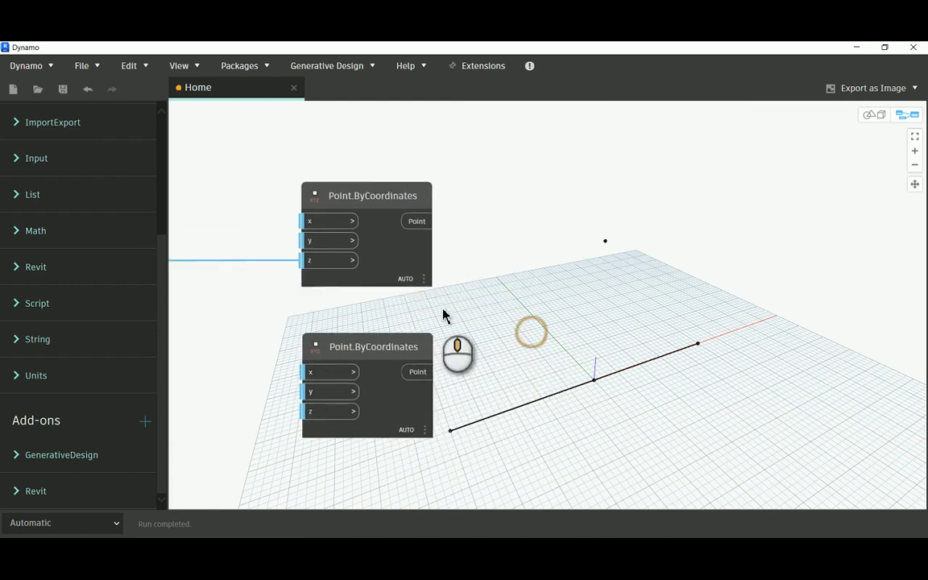
pyautogui.rightClick(511, 306)
pyautogui.click(521, 318)
pyautogui.write('Line')
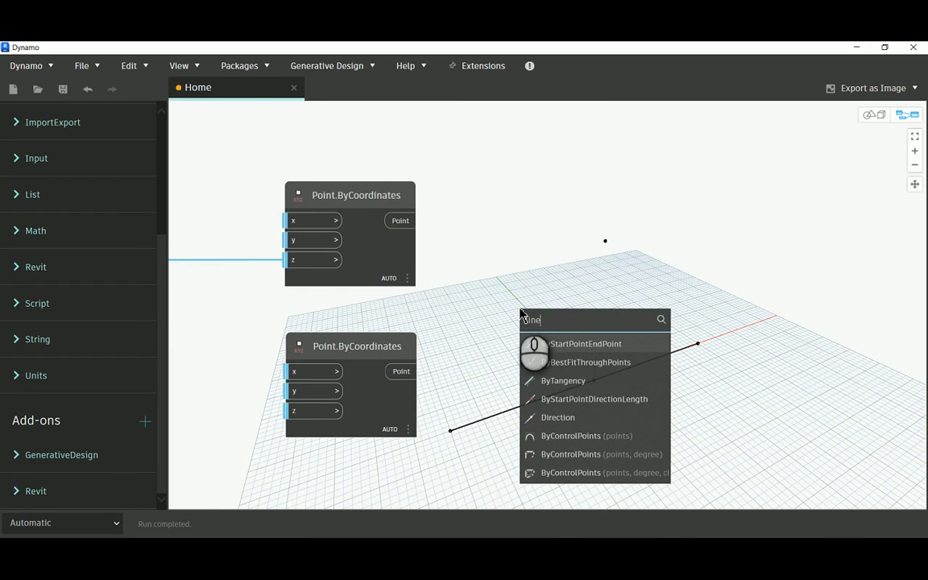
pyautogui.click(555, 344)
pyautogui.moveTo(590, 356); pyautogui.dragTo(543, 299)
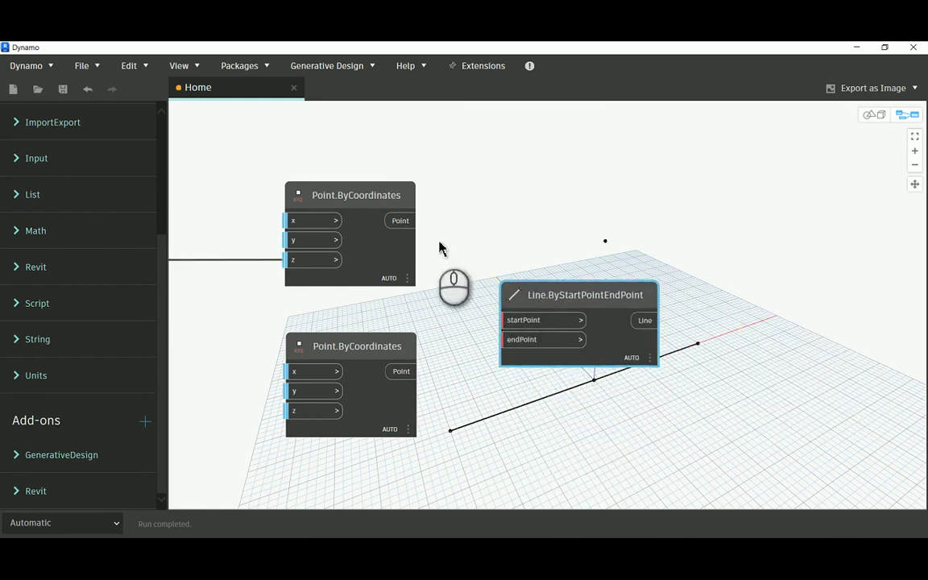
pyautogui.click(401, 221)
pyautogui.click(507, 319)
pyautogui.click(401, 372)
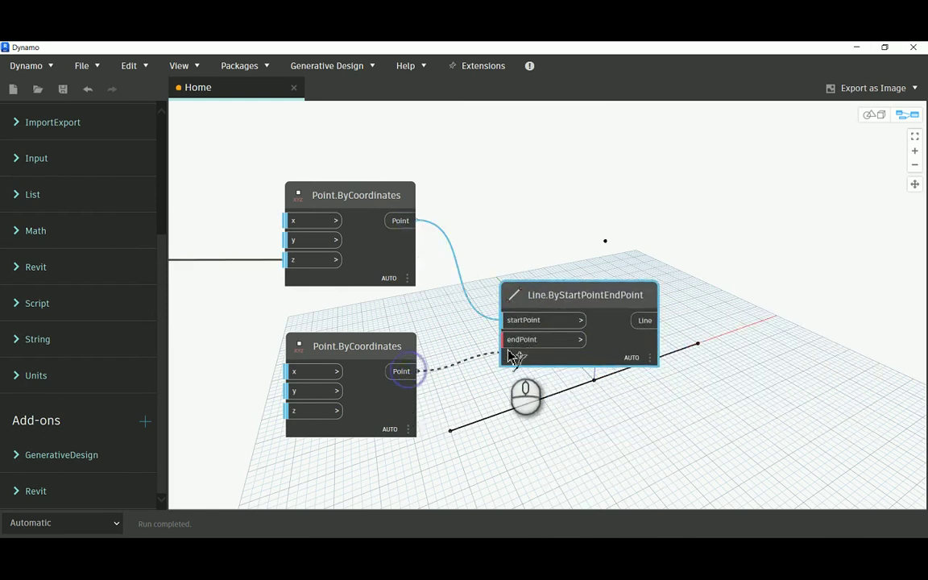
pyautogui.click(510, 341)
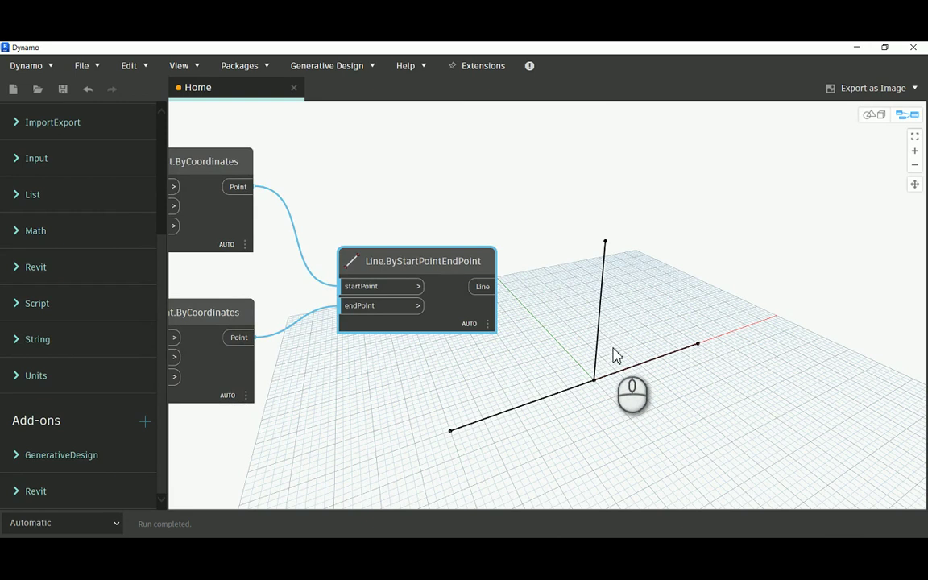
# Copy the pylon Line node and set the z=25 pylon-top point as its start.
pyautogui.scroll(-5, 527, 296)
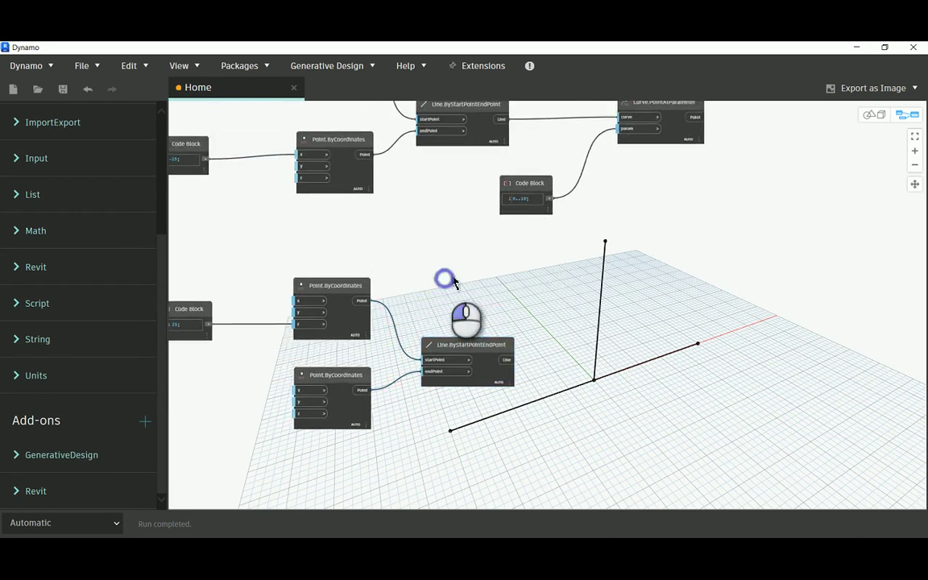
pyautogui.moveTo(456, 278); pyautogui.dragTo(404, 294, button='middle')
pyautogui.click(407, 362)
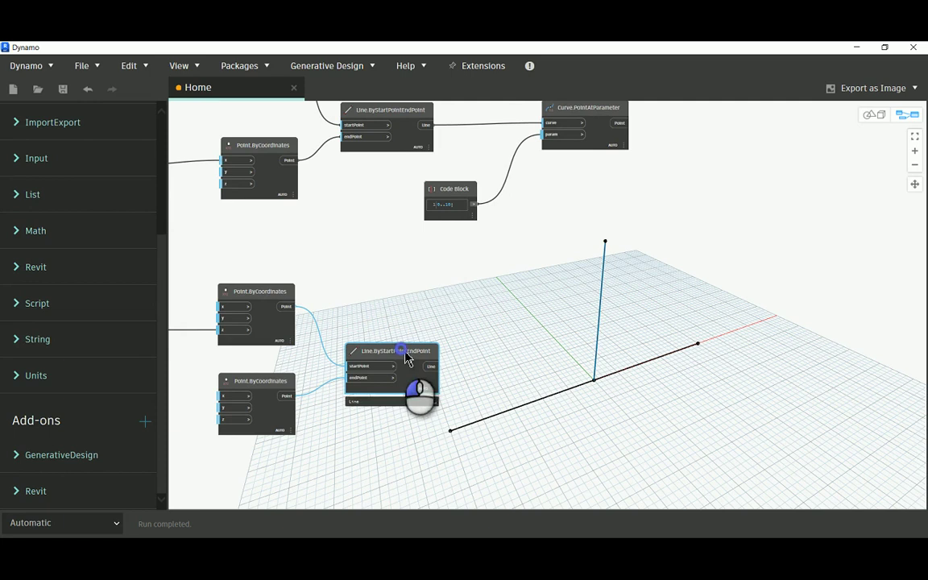
pyautogui.keyDown('ctrl'); pyautogui.moveTo(408, 362); pyautogui.dragTo(810, 247); pyautogui.keyUp('ctrl')
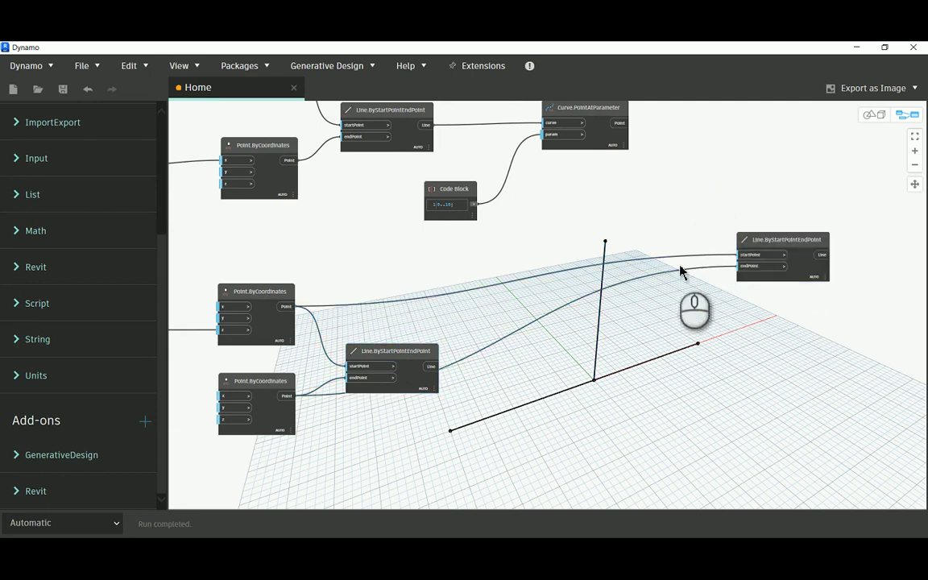
pyautogui.click(746, 255)
pyautogui.click(709, 244)
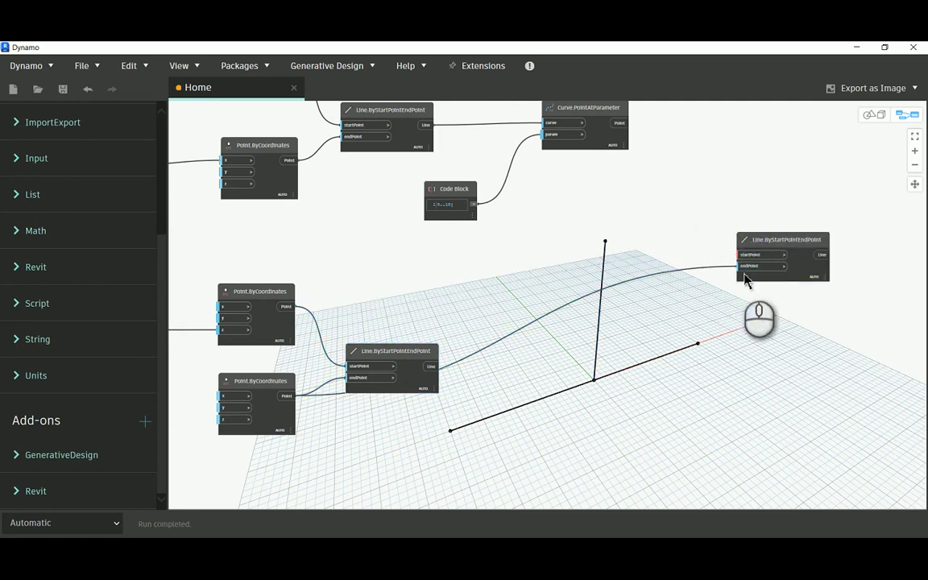
pyautogui.click(739, 254)
pyautogui.click(715, 267)
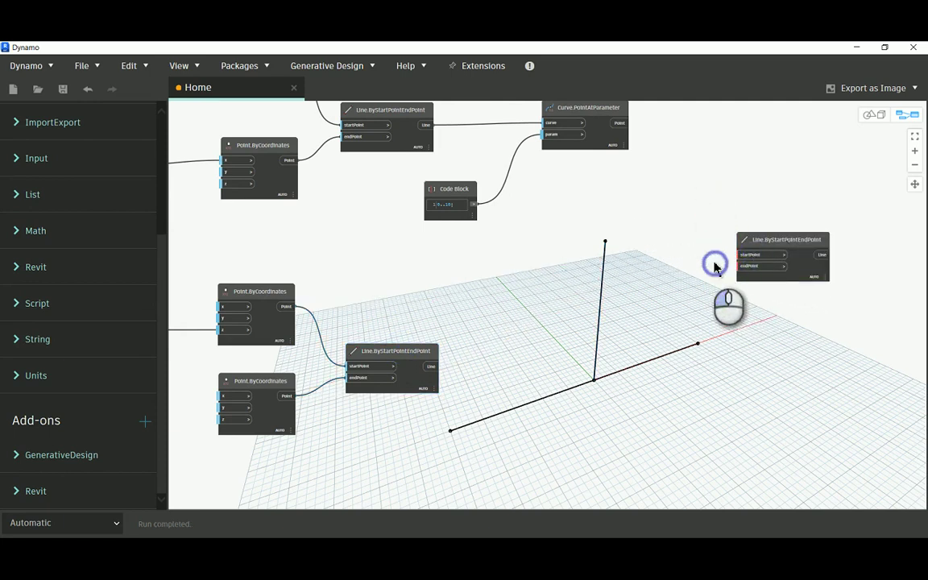
pyautogui.click(293, 308)
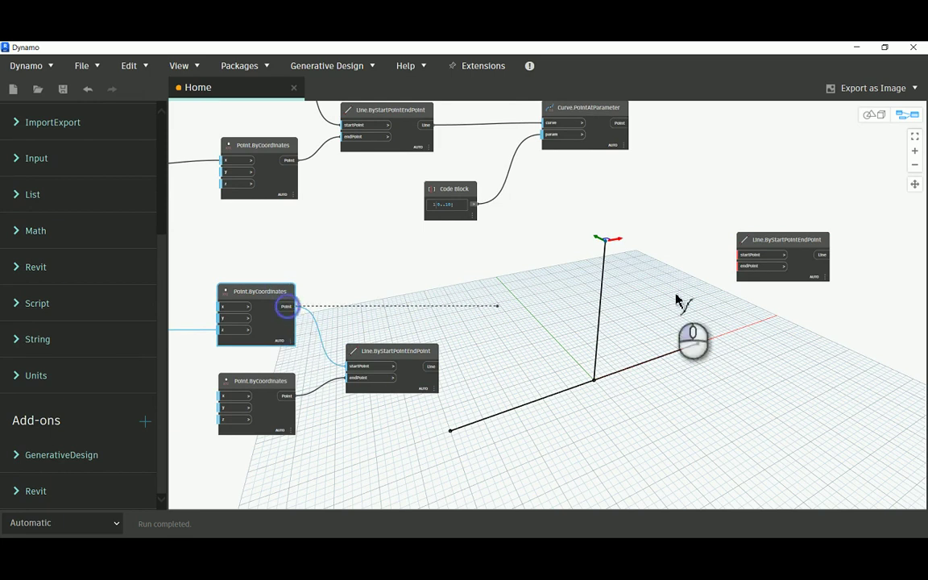
pyautogui.click(750, 254)
# Use the Curve.PointAtParameter points as the cable line ends.
pyautogui.moveTo(700, 201); pyautogui.dragTo(528, 192, button='middle')
pyautogui.click(468, 160)
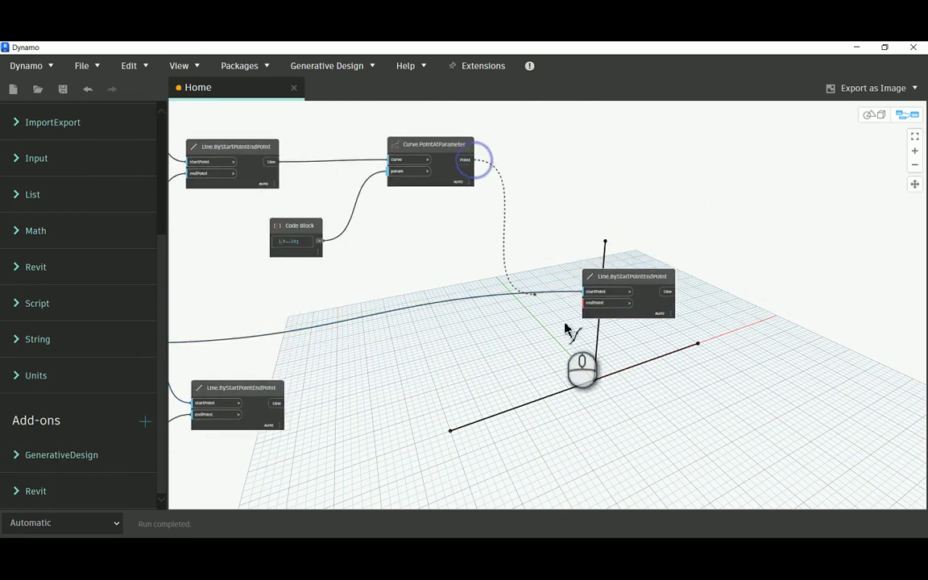
pyautogui.click(590, 304)
pyautogui.moveTo(548, 341); pyautogui.dragTo(621, 326, button='middle')
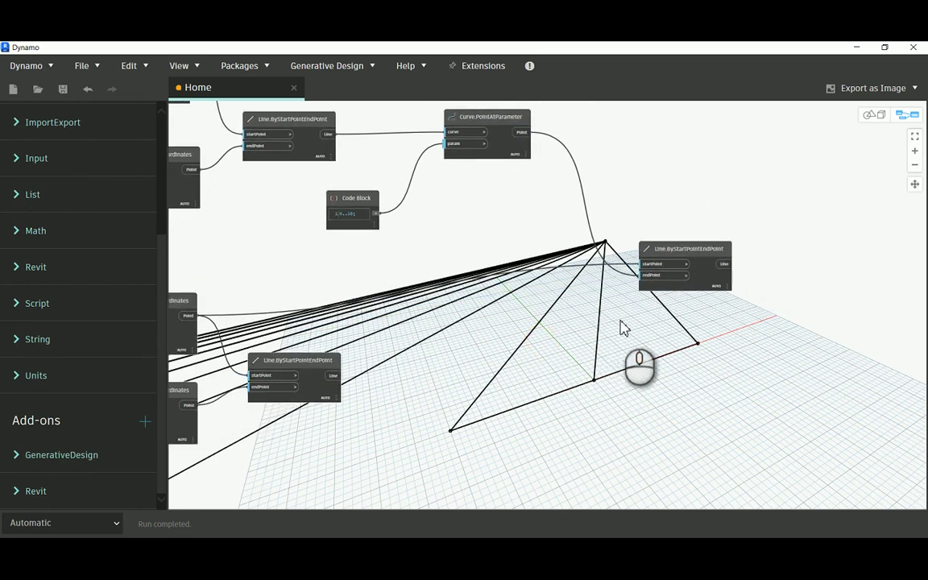
pyautogui.scroll(-4, 597, 328)
# Zoom the 3-D preview out and back in to inspect the cable fan.
pyautogui.click(870, 114)
pyautogui.scroll(-5, 610, 272)
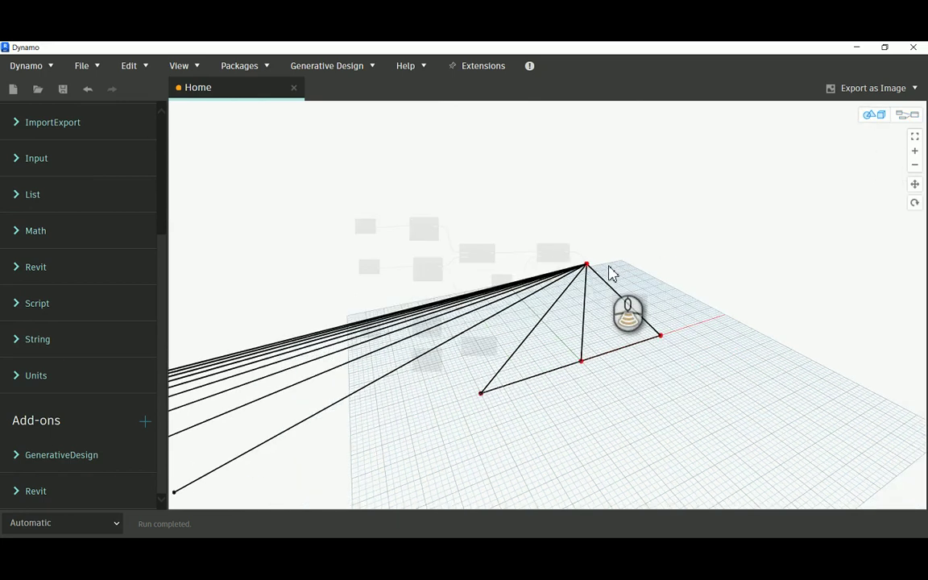
pyautogui.scroll(6, 612, 314)
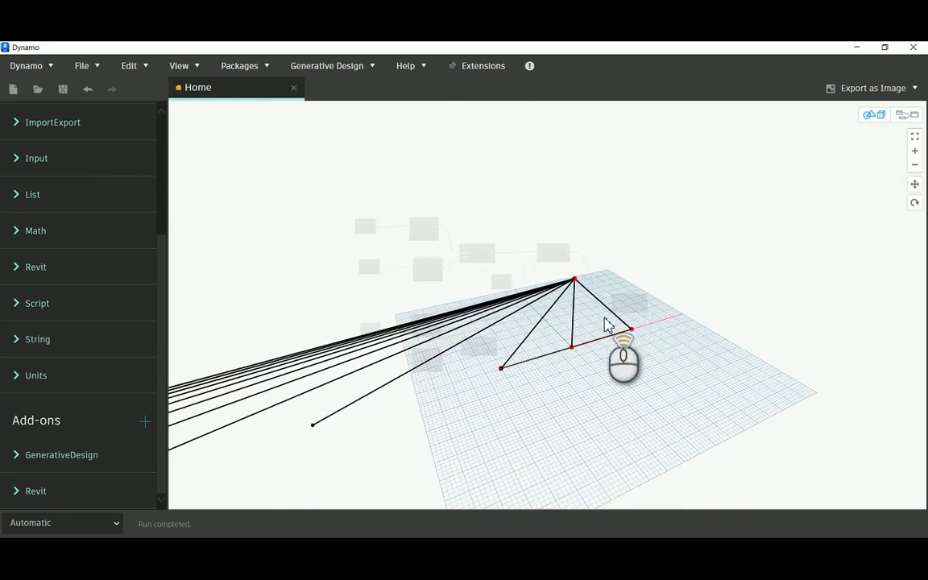
pyautogui.click(898, 116)
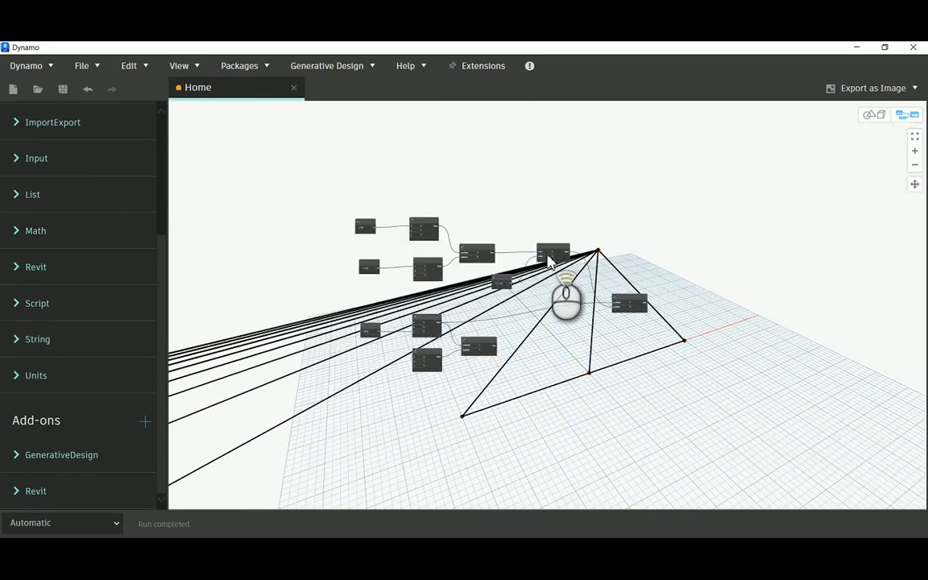
# Edit the range Code Block from 0..10 to 0..1..0.1.
pyautogui.scroll(6, 532, 221)
pyautogui.moveTo(435, 409); pyautogui.dragTo(525, 356, button='middle')
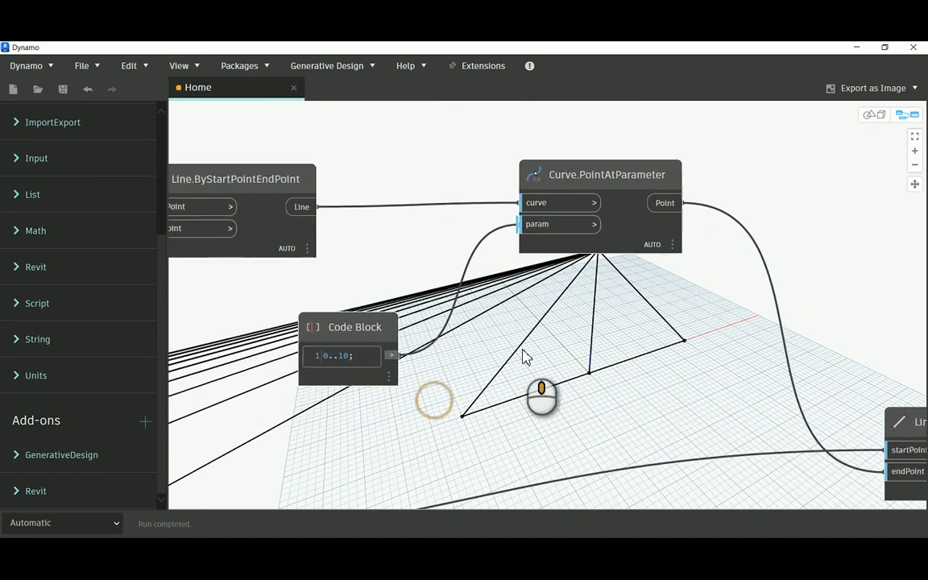
pyautogui.moveTo(530, 252); pyautogui.dragTo(503, 240, button='middle')
pyautogui.moveTo(375, 320)
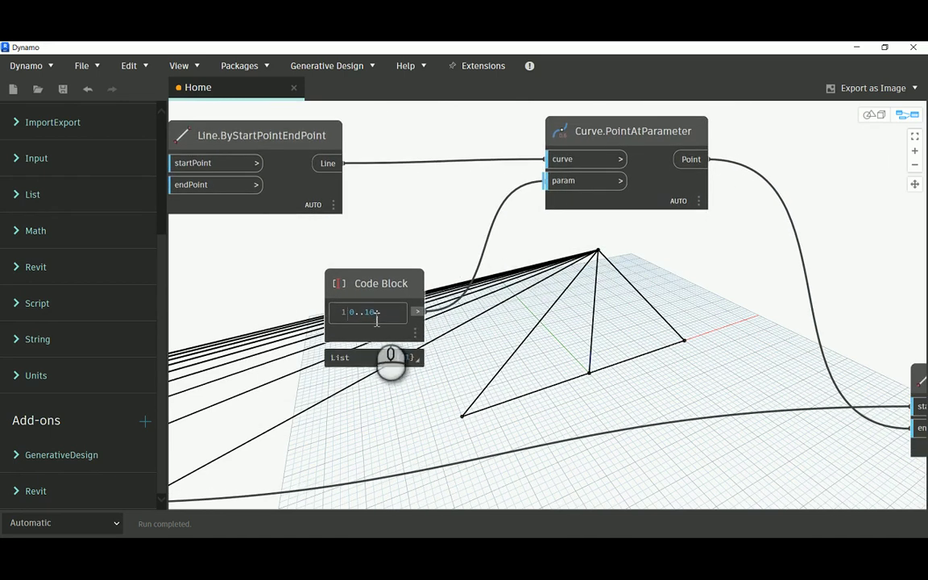
pyautogui.doubleClick(375, 312)
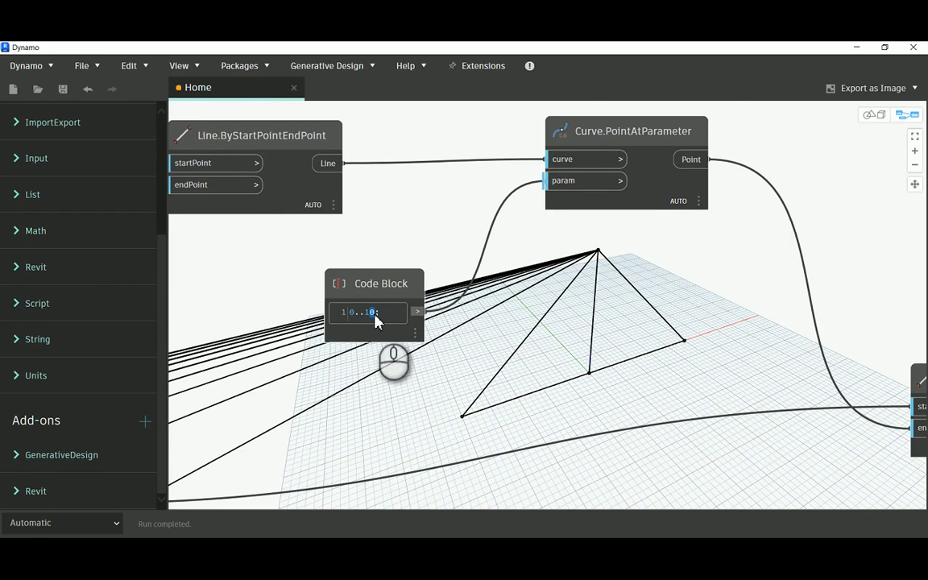
pyautogui.write('1')
pyautogui.click(422, 244)
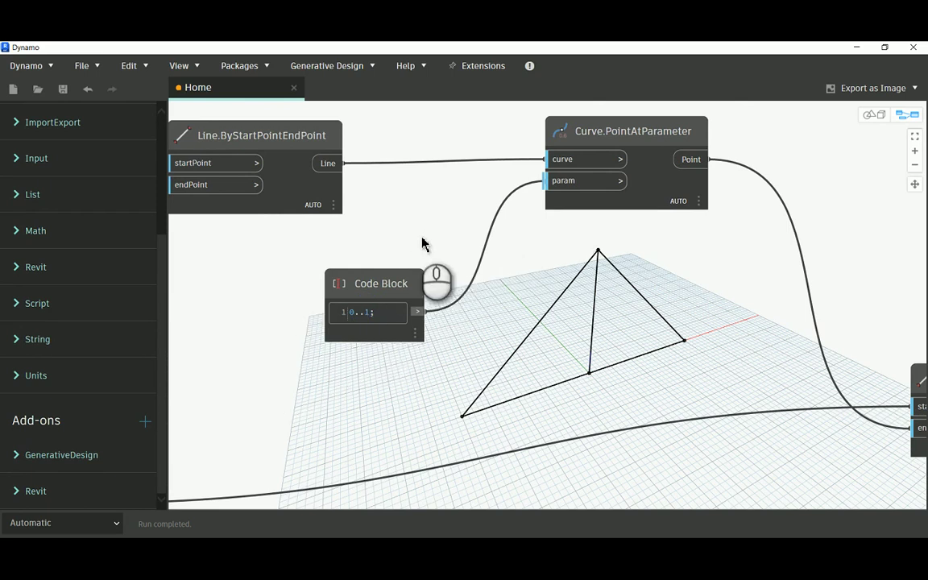
pyautogui.moveTo(419, 369)
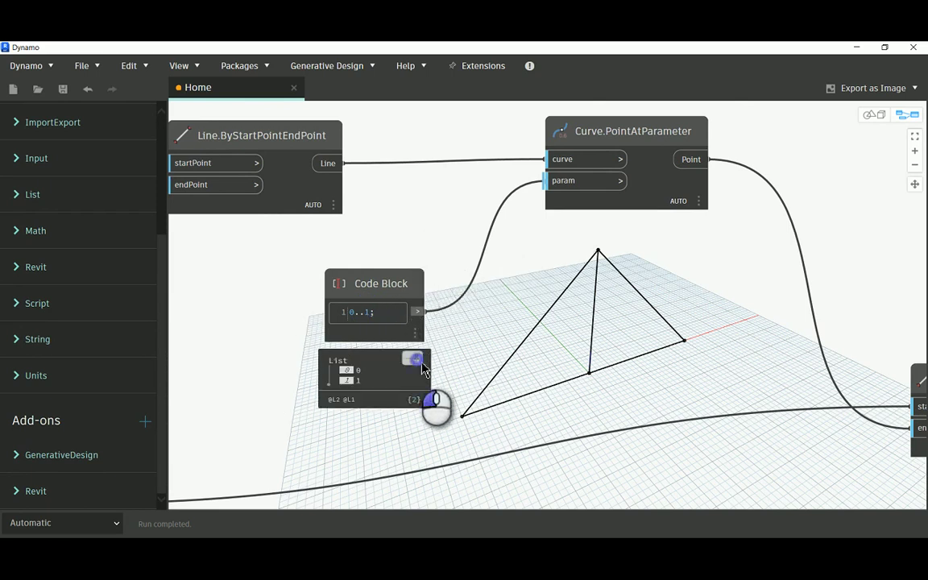
pyautogui.click(369, 313)
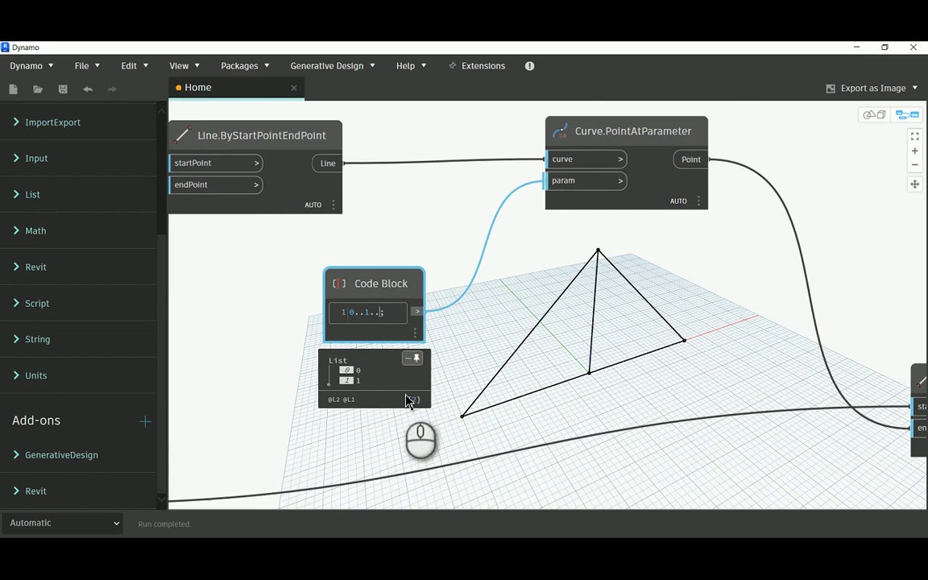
pyautogui.write('..0.1')
pyautogui.click(406, 228)
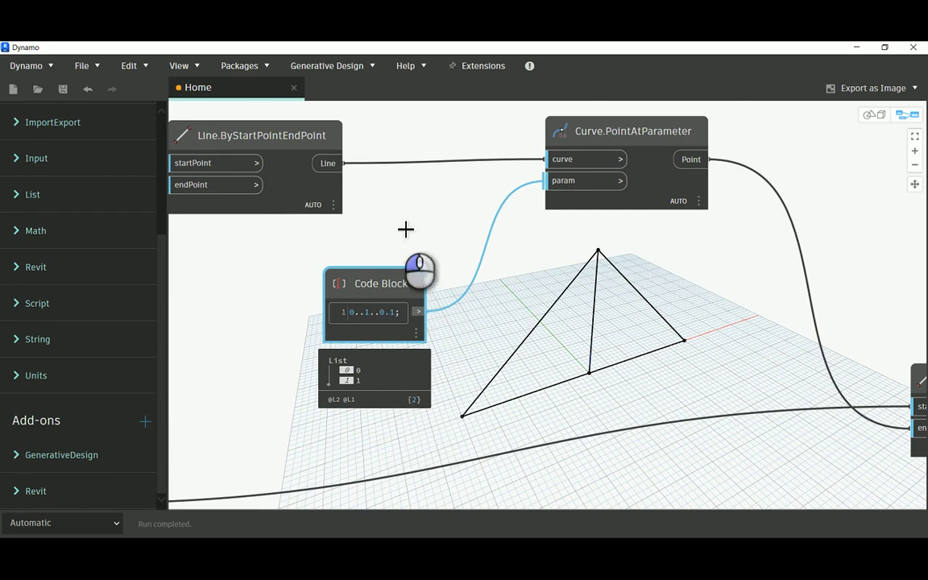
# Show and hide the Code Block's preview to check the eleven values from 0 to 1.
pyautogui.moveTo(534, 248); pyautogui.dragTo(478, 294, button='middle')
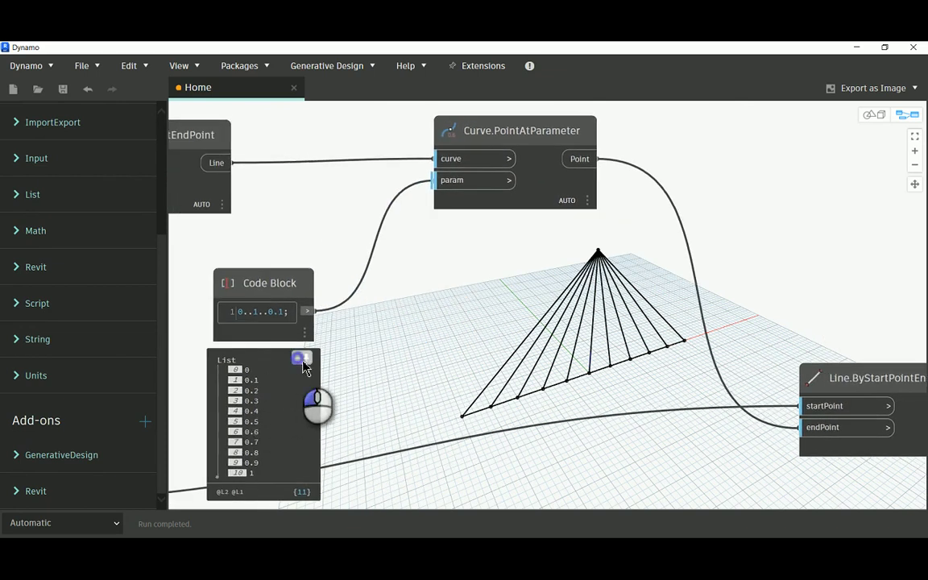
pyautogui.click(303, 364)
pyautogui.click(241, 314)
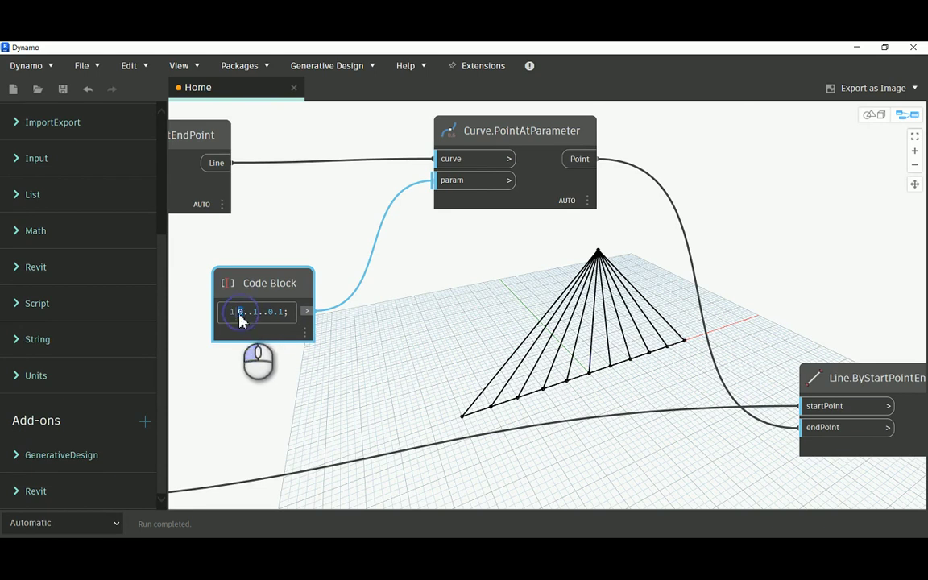
pyautogui.click(243, 382)
pyautogui.click(256, 315)
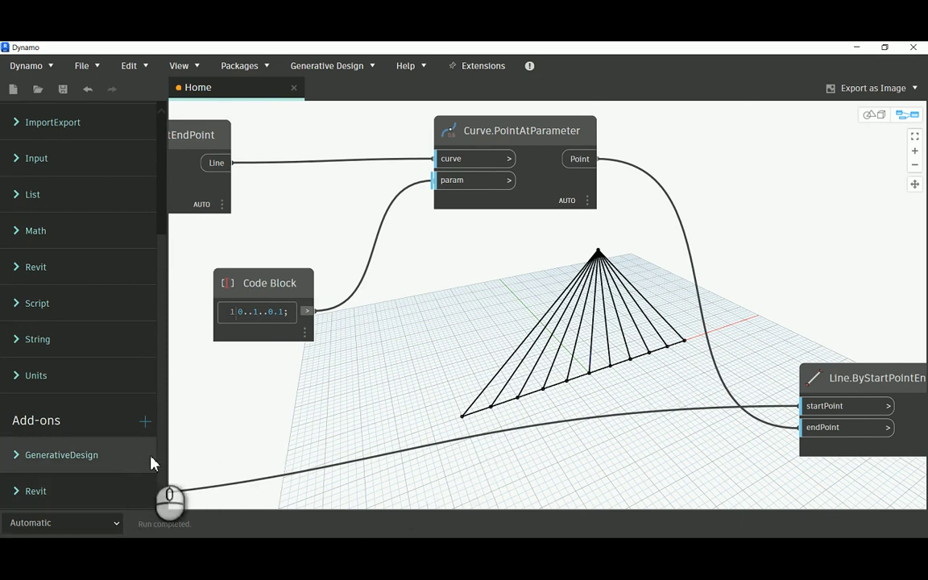
pyautogui.doubleClick(241, 312)
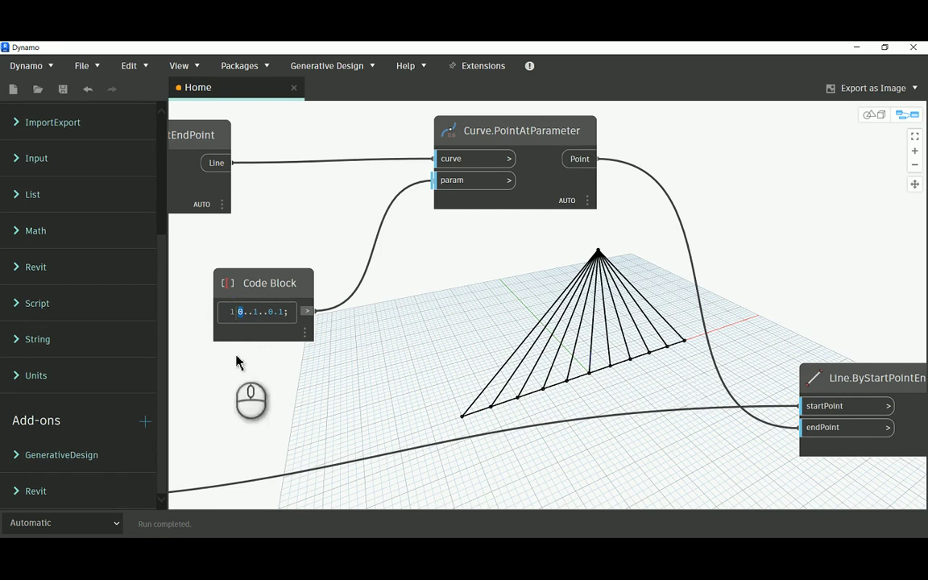
pyautogui.doubleClick(257, 312)
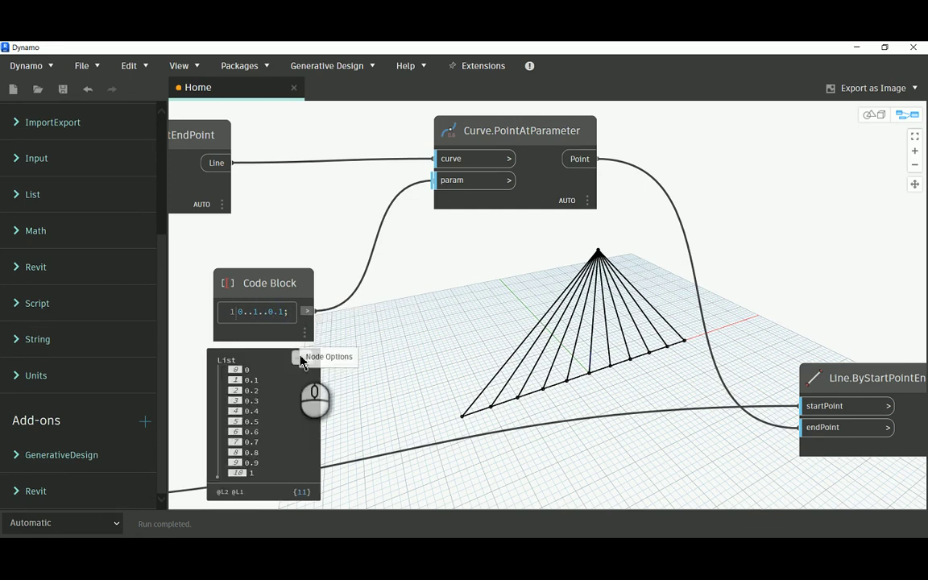
pyautogui.click(304, 361)
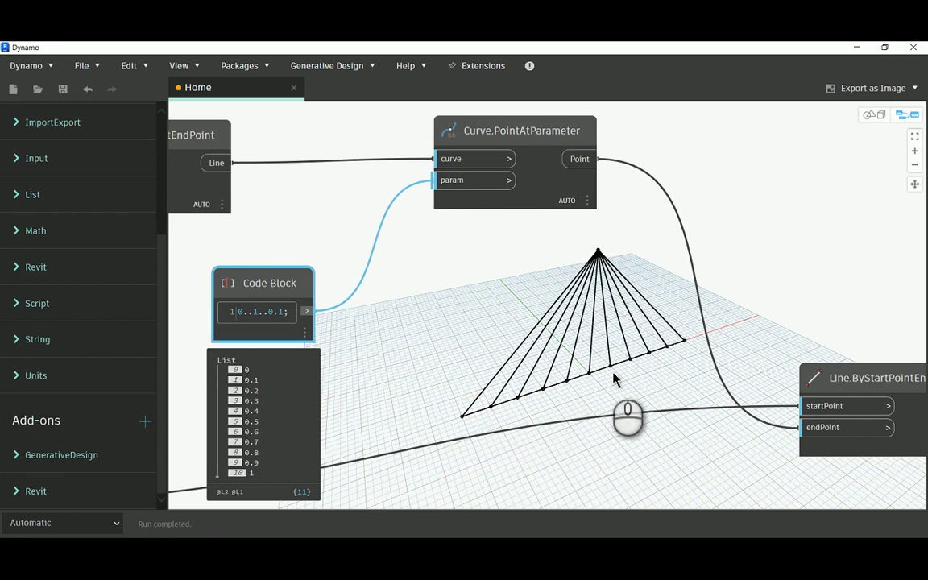
pyautogui.click(306, 359)
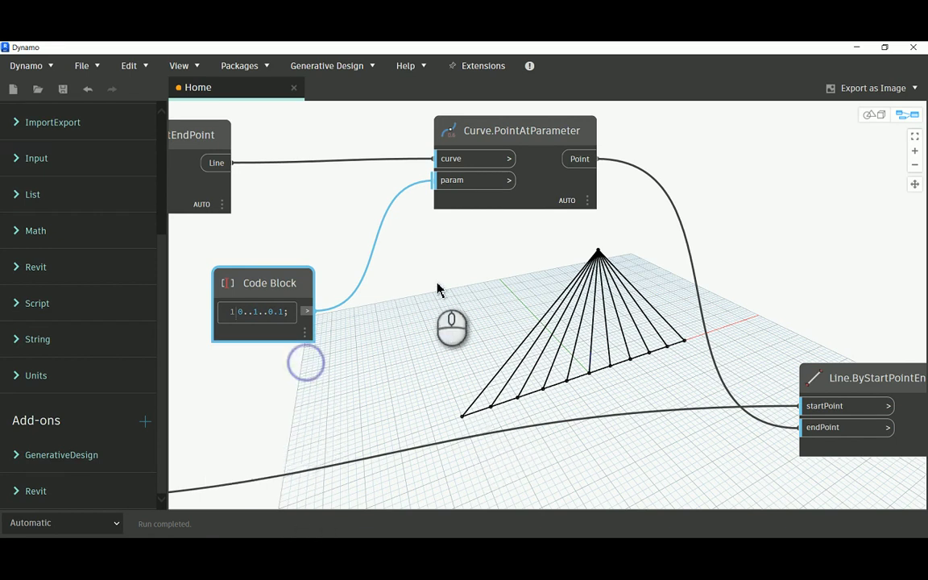
pyautogui.scroll(-2, 434, 294)
pyautogui.moveTo(454, 313); pyautogui.dragTo(475, 319, button='middle')
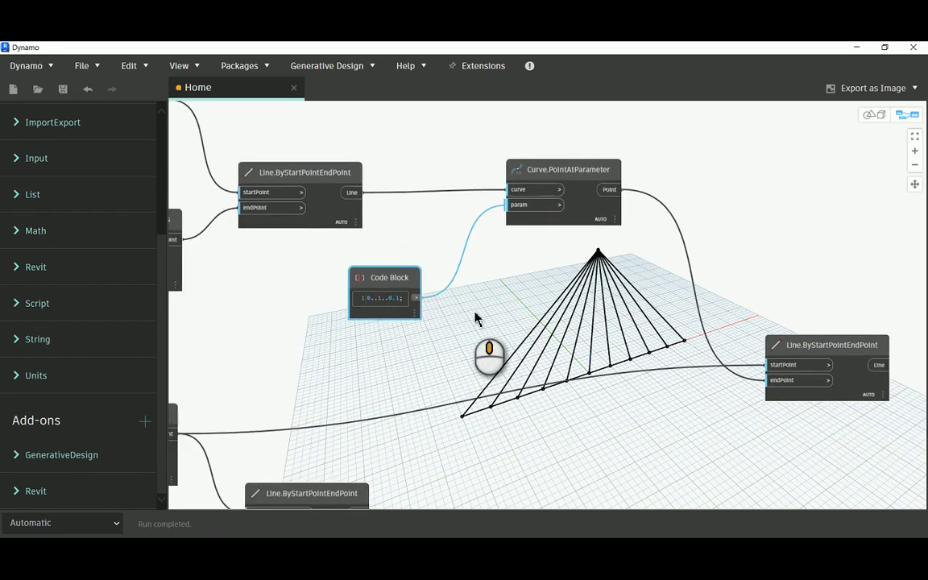
pyautogui.click(546, 558)
pyautogui.scroll(-8, 464, 356)
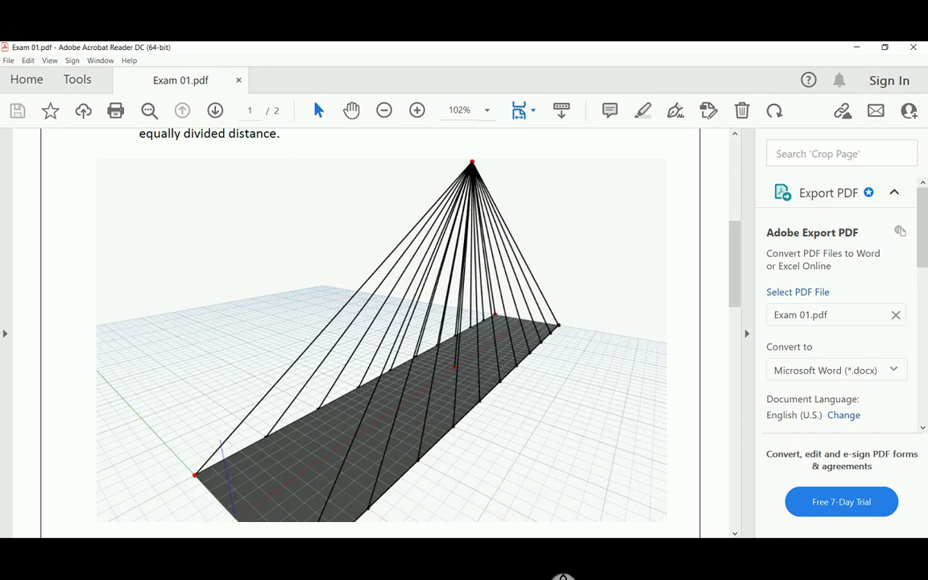
pyautogui.moveTo(528, 554)
pyautogui.click(590, 497)
pyautogui.scroll(-5, 549, 342)
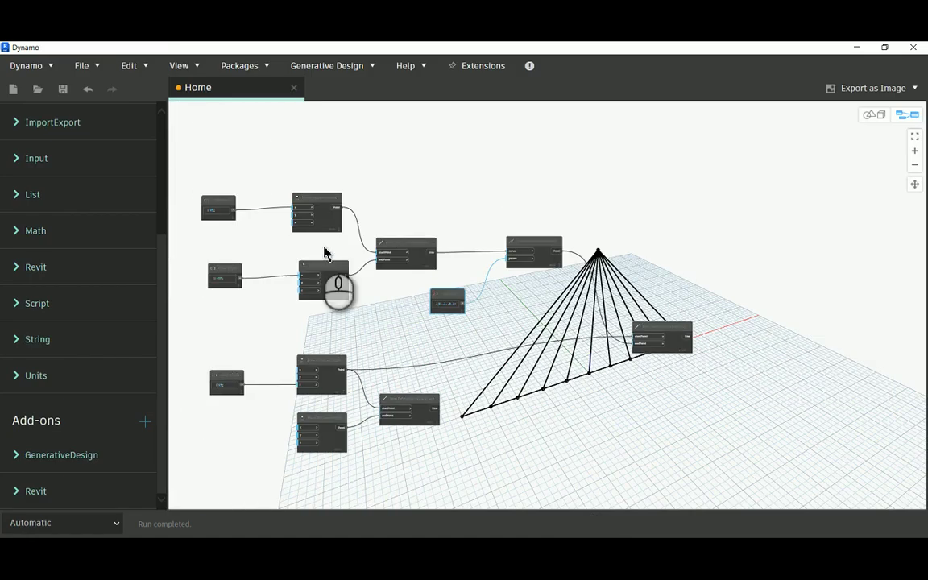
# Add a Code Block holding 5 and place it between the existing Code Blocks.
pyautogui.scroll(8, 441, 249)
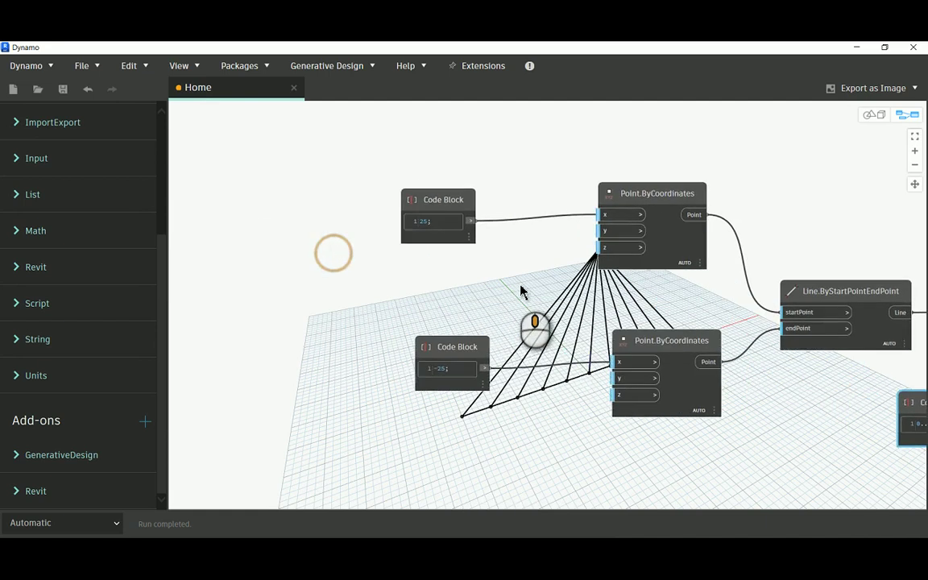
pyautogui.moveTo(507, 291); pyautogui.dragTo(423, 288, button='middle')
pyautogui.doubleClick(421, 278)
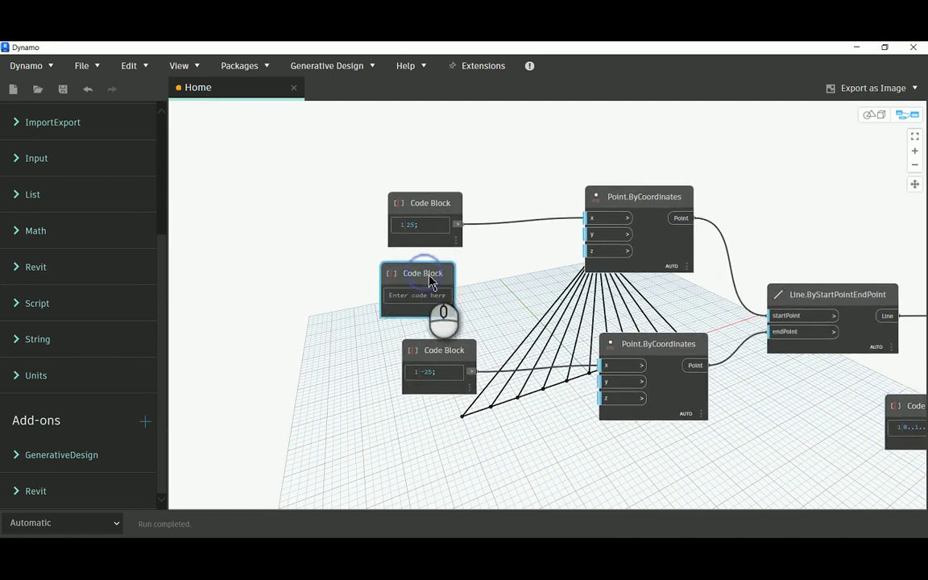
pyautogui.click(332, 314)
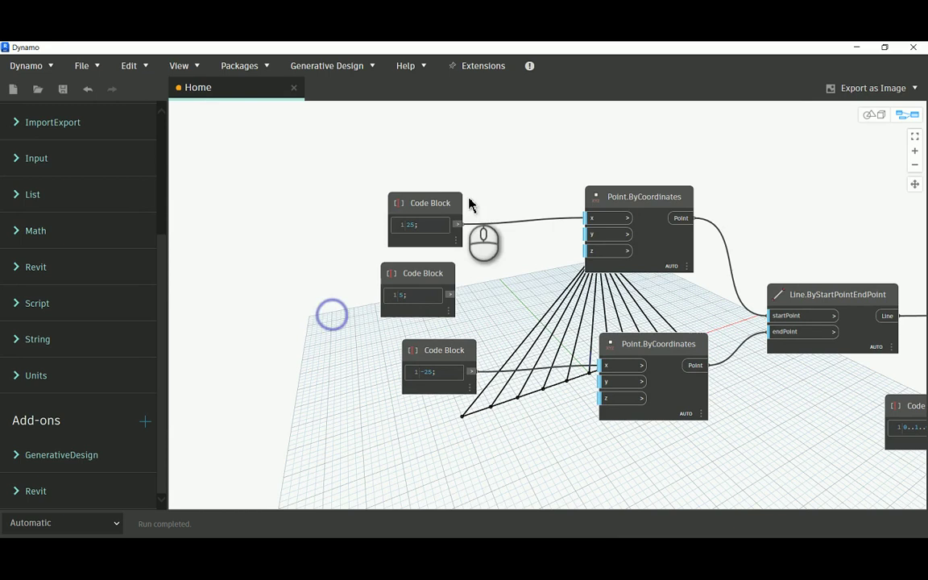
pyautogui.moveTo(442, 205); pyautogui.dragTo(364, 168)
pyautogui.moveTo(398, 271); pyautogui.dragTo(390, 243)
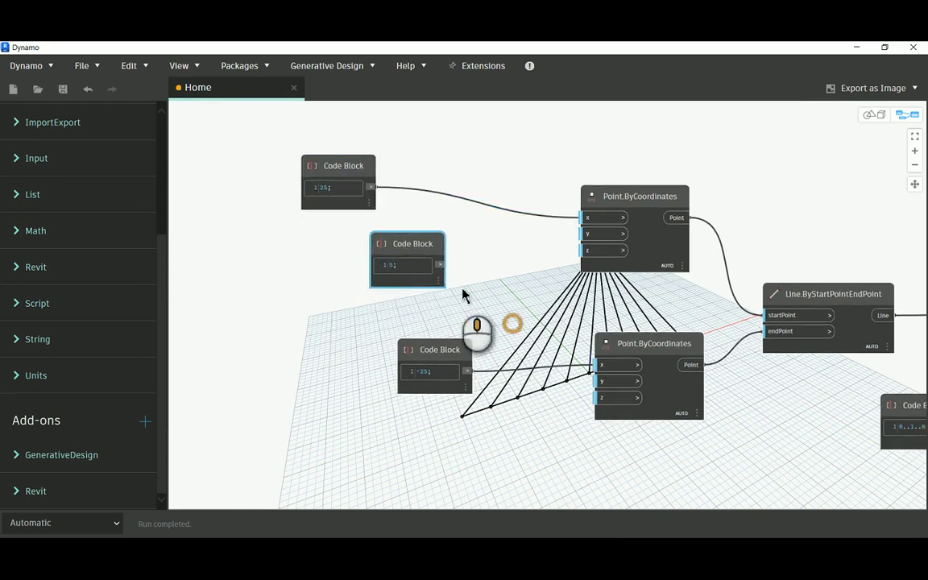
# Wire the 5 Code Block into the y inputs of both Point.ByCoordinates nodes.
pyautogui.moveTo(464, 297); pyautogui.dragTo(515, 332, button='middle')
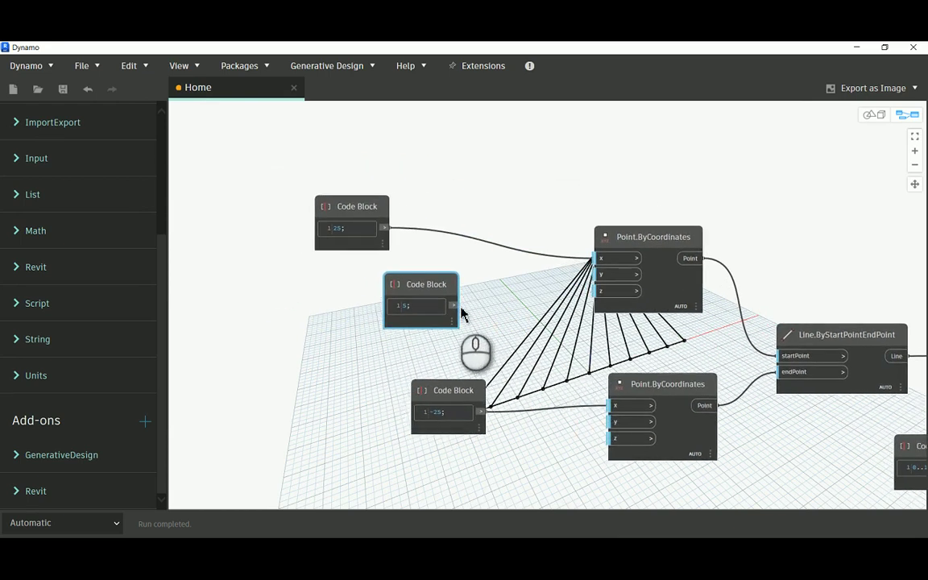
pyautogui.moveTo(453, 306); pyautogui.dragTo(600, 274)
pyautogui.moveTo(485, 316); pyautogui.dragTo(429, 257, button='middle')
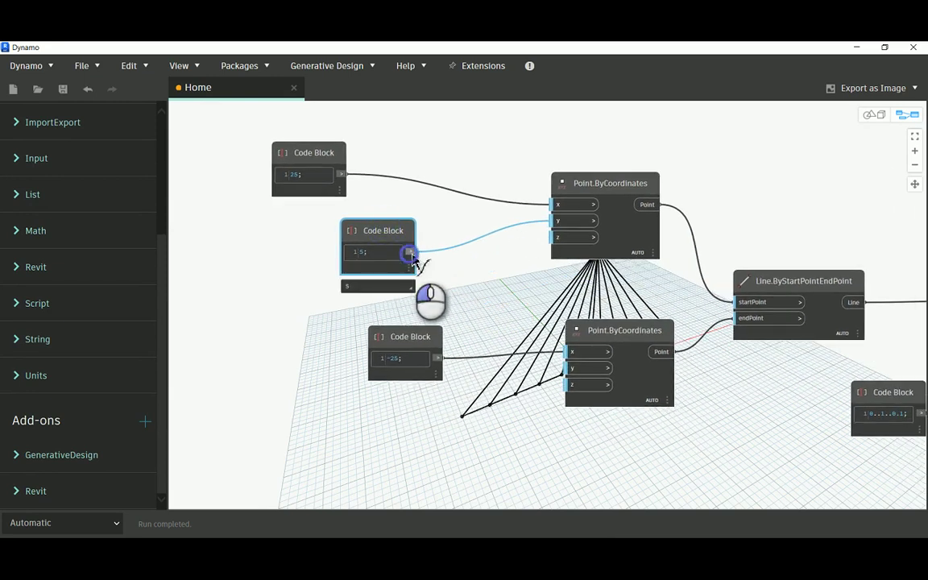
pyautogui.click(411, 254)
pyautogui.click(569, 369)
pyautogui.moveTo(552, 361); pyautogui.dragTo(606, 250, button='middle')
# Orbit the 3-D preview to view the cable fan from several angles.
pyautogui.click(869, 114)
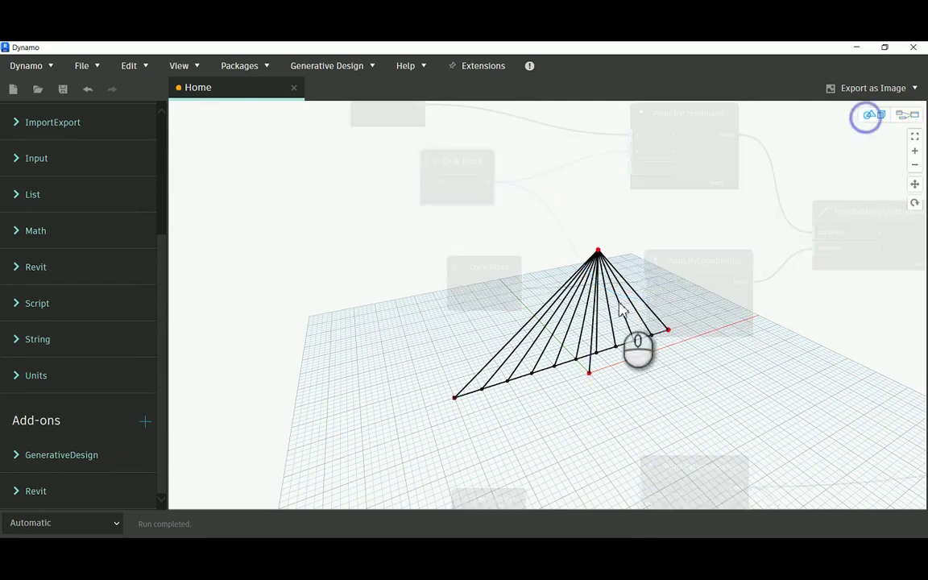
pyautogui.moveTo(617, 311); pyautogui.dragTo(631, 344, button='right')
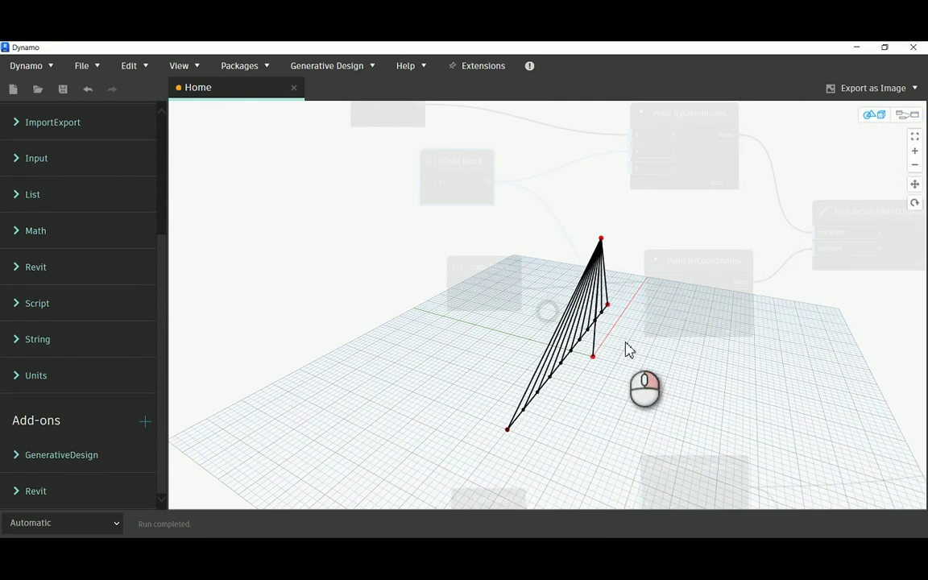
pyautogui.moveTo(593, 360); pyautogui.dragTo(612, 358)
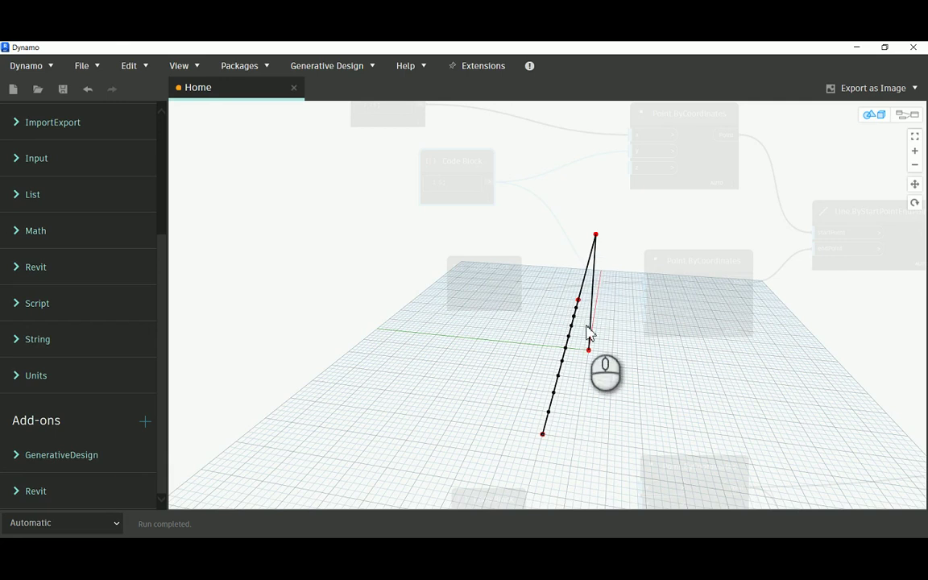
pyautogui.moveTo(652, 284); pyautogui.dragTo(508, 299, button='right')
pyautogui.click(909, 115)
# Move the four deck-edge point and line nodes down, then box-select the eight cable-fan nodes.
pyautogui.scroll(-5, 306, 373)
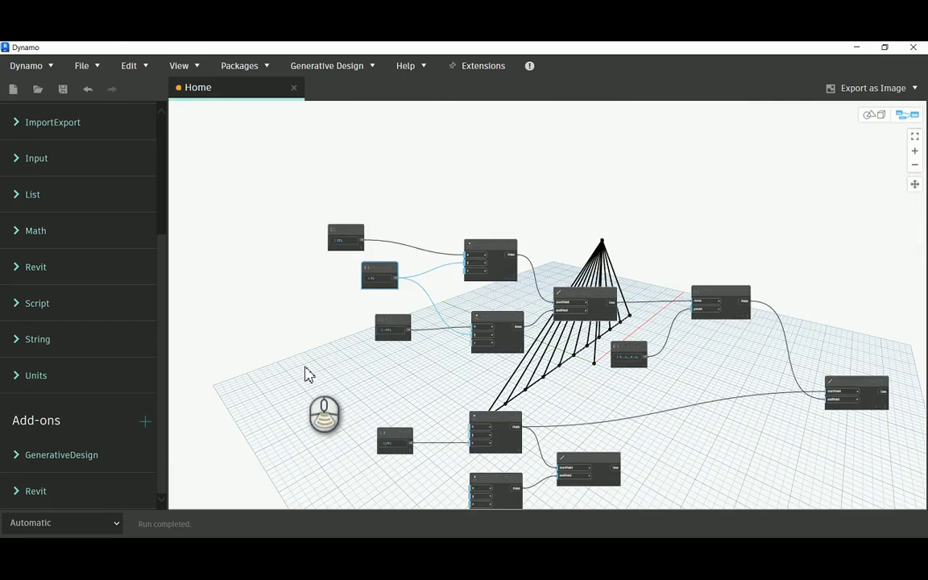
pyautogui.scroll(3, 508, 349)
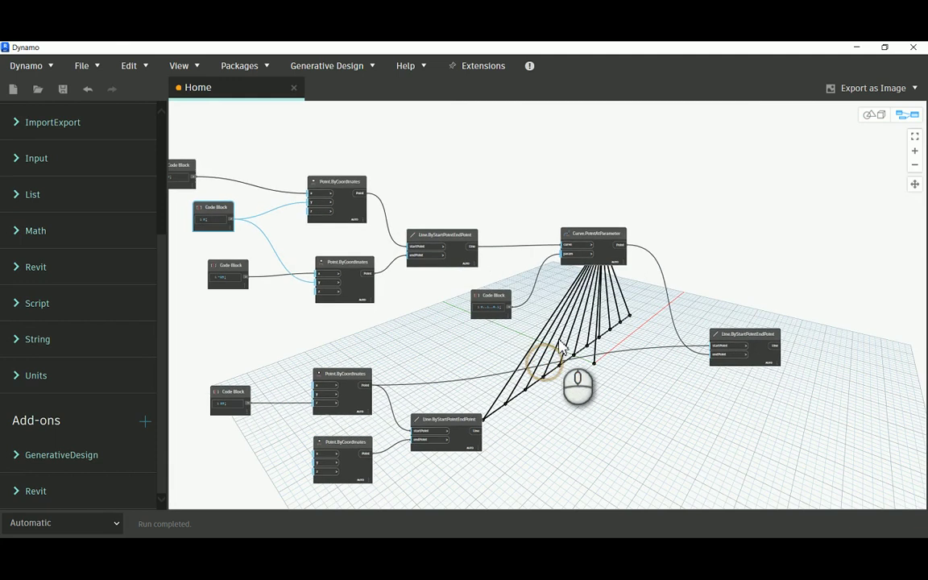
pyautogui.moveTo(724, 336); pyautogui.dragTo(838, 399)
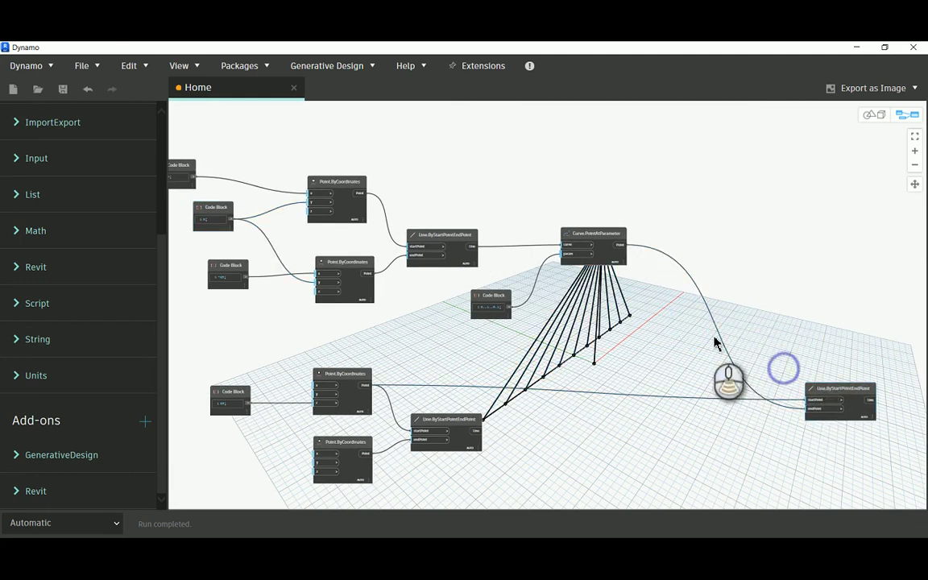
pyautogui.scroll(-2, 715, 342)
pyautogui.moveTo(285, 357); pyautogui.dragTo(584, 471)
pyautogui.moveTo(499, 415); pyautogui.dragTo(497, 477)
pyautogui.moveTo(491, 393); pyautogui.dragTo(416, 253, button='middle')
pyautogui.moveTo(442, 374); pyautogui.dragTo(442, 445)
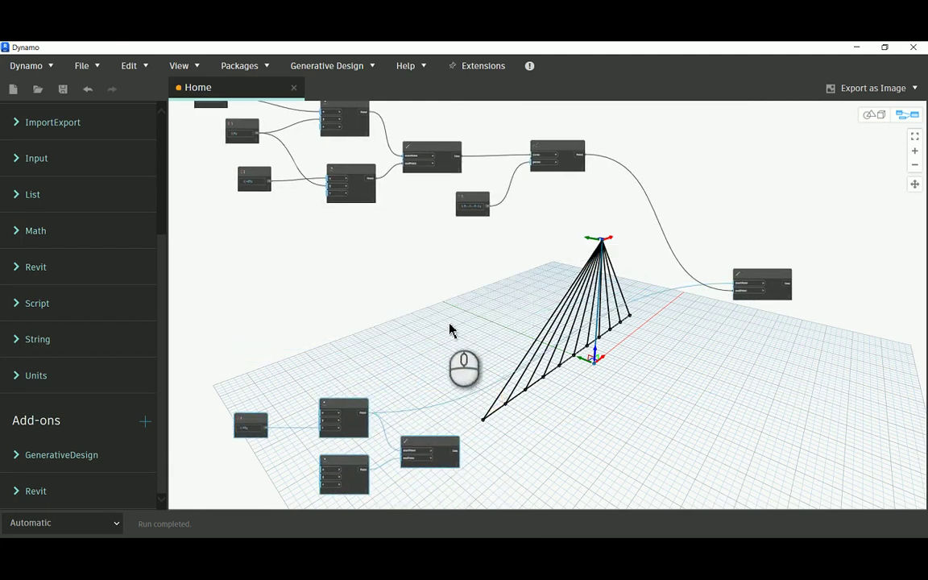
pyautogui.moveTo(342, 315); pyautogui.dragTo(399, 337, button='middle')
pyautogui.moveTo(256, 129); pyautogui.dragTo(702, 325)
pyautogui.hotkey('ctrl', 'g')
pyautogui.click(525, 176)
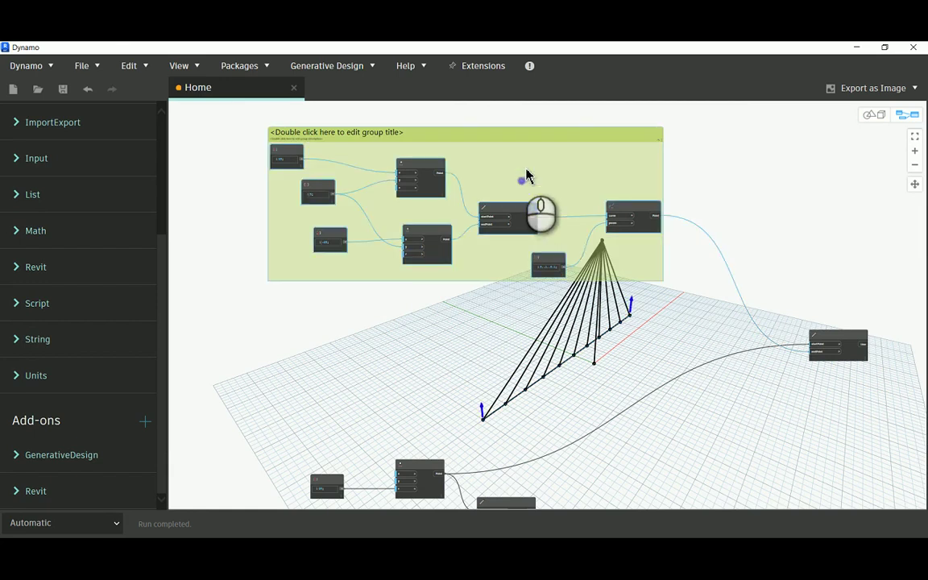
pyautogui.hotkey('ctrl', 'c')
pyautogui.hotkey('ctrl', 'v')
pyautogui.moveTo(554, 193); pyautogui.dragTo(542, 139)
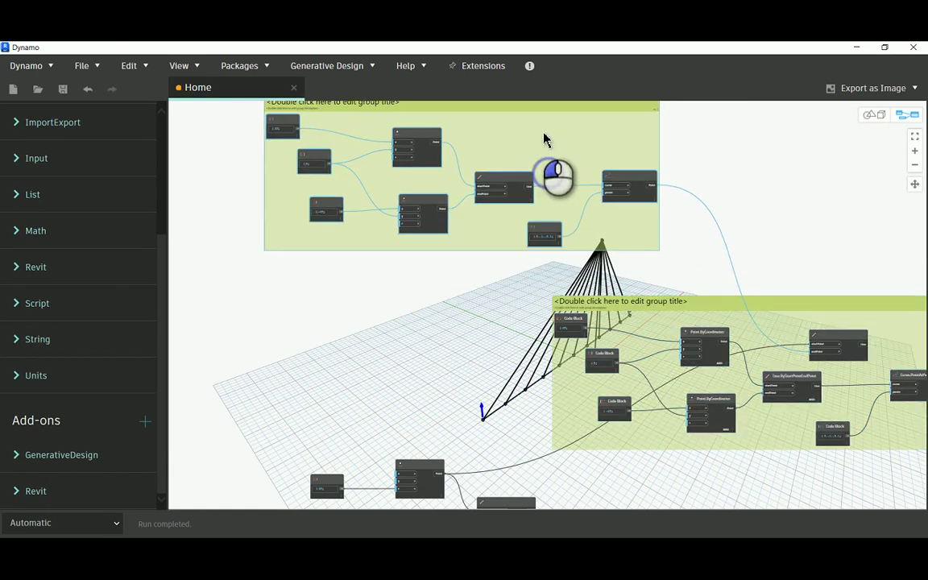
pyautogui.scroll(-2, 664, 255)
pyautogui.moveTo(718, 303); pyautogui.dragTo(493, 284)
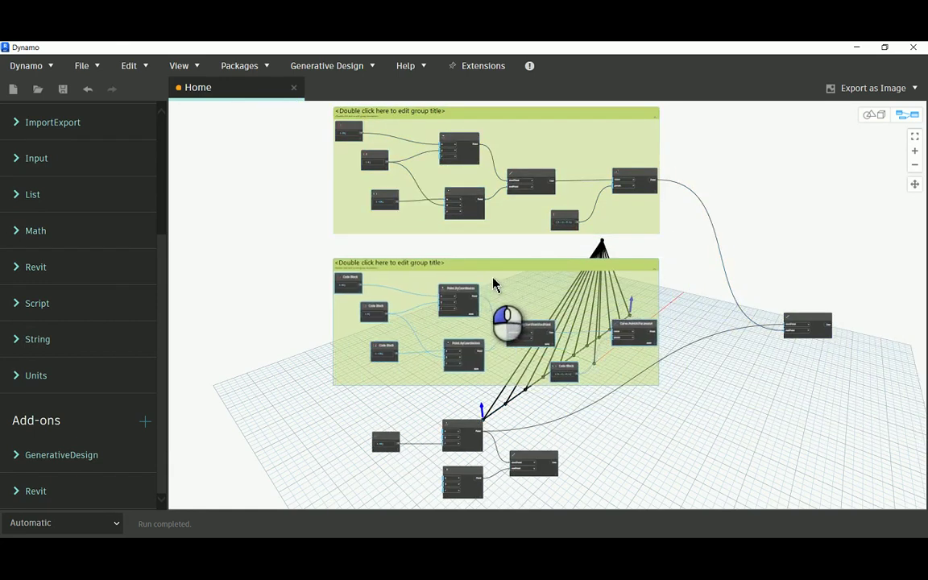
pyautogui.moveTo(697, 283); pyautogui.dragTo(587, 295, button='middle')
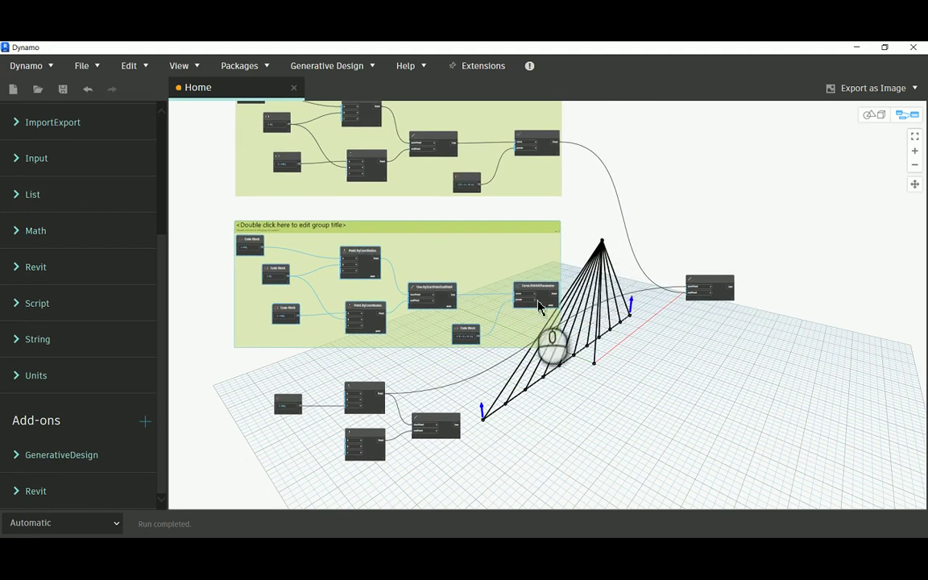
pyautogui.scroll(3, 251, 296)
pyautogui.moveTo(229, 337); pyautogui.dragTo(228, 284, button='middle')
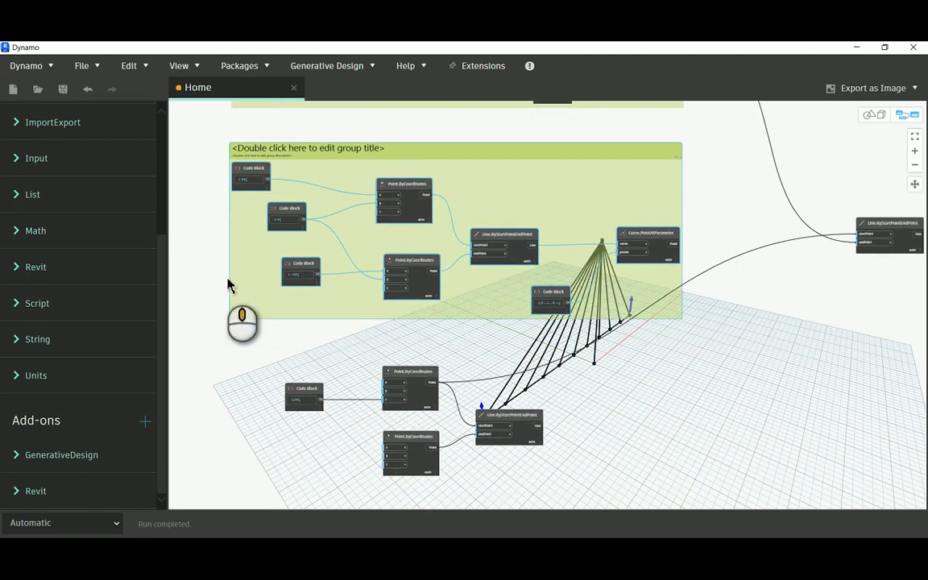
pyautogui.scroll(3, 246, 198)
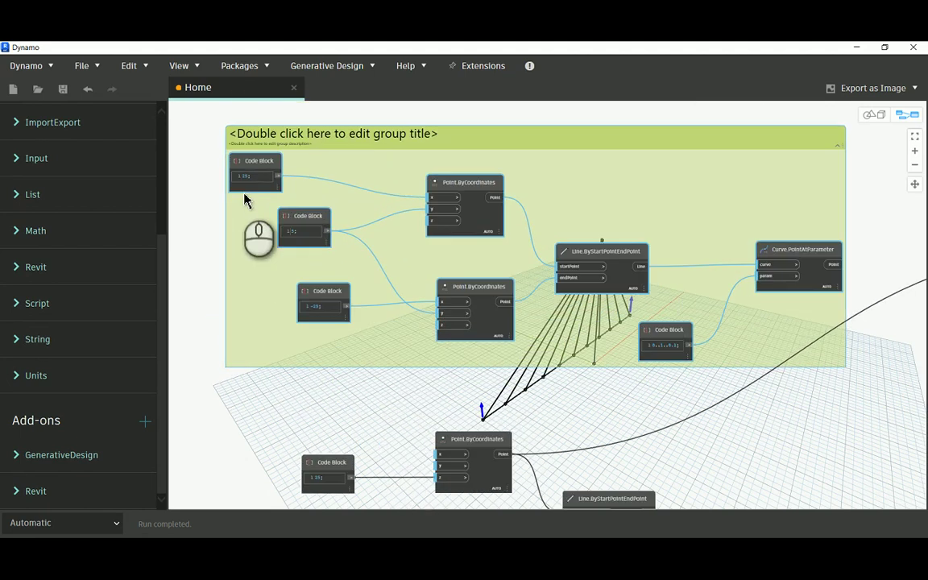
pyautogui.click(346, 409)
pyautogui.scroll(3, 287, 238)
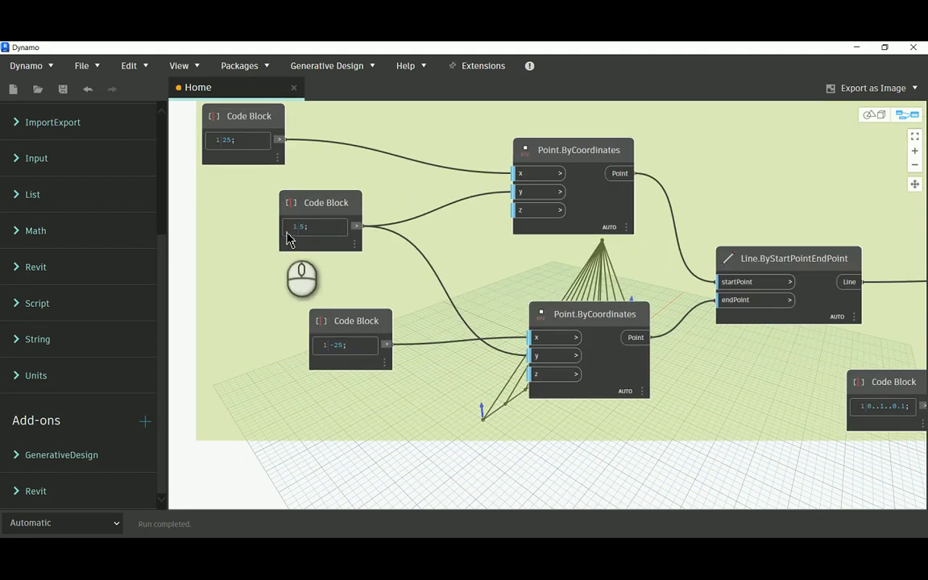
# Change the copied offset value from 5 to -5 and move Line.ByStartPointEndPoint upward.
pyautogui.click(303, 229)
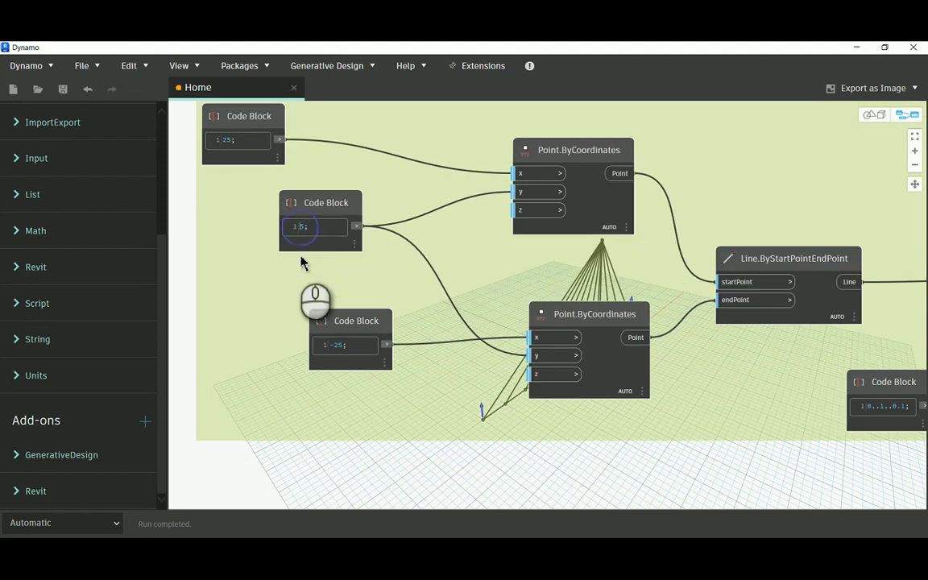
pyautogui.click(354, 425)
pyautogui.moveTo(358, 433); pyautogui.dragTo(306, 337, button='middle')
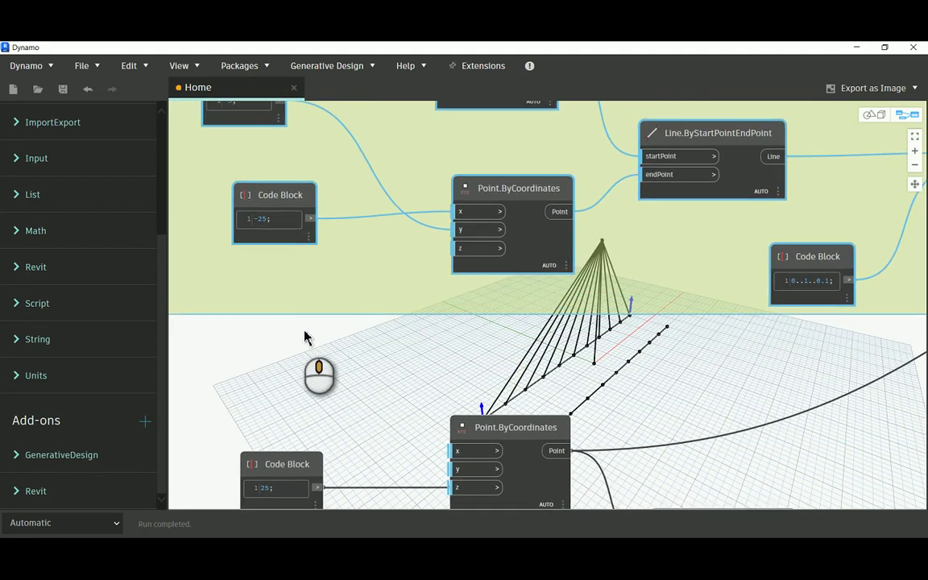
pyautogui.scroll(-2, 300, 349)
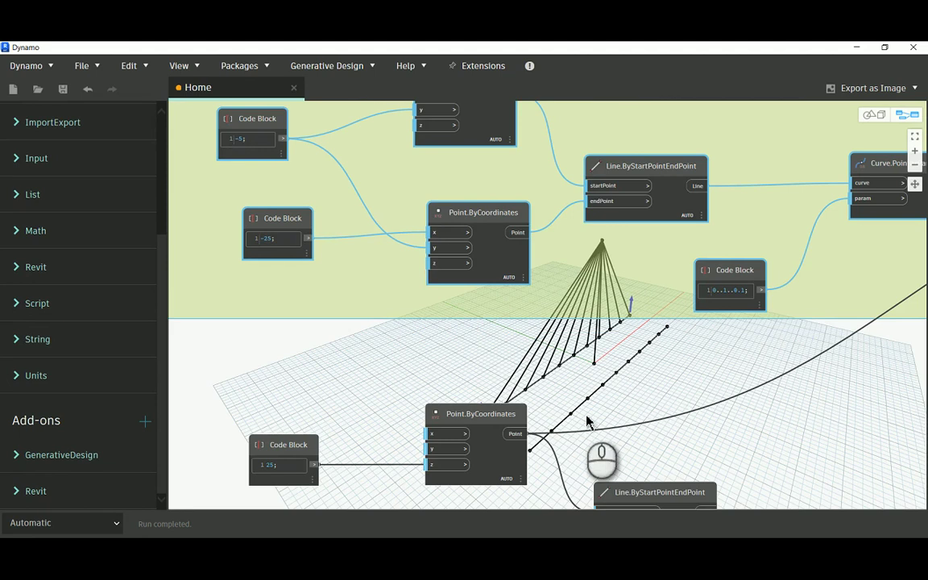
pyautogui.moveTo(610, 360); pyautogui.dragTo(393, 380, button='middle')
pyautogui.scroll(-3, 393, 380)
pyautogui.moveTo(709, 316); pyautogui.dragTo(468, 346, button='middle')
pyautogui.moveTo(686, 269); pyautogui.dragTo(684, 340)
pyautogui.scroll(2, 610, 405)
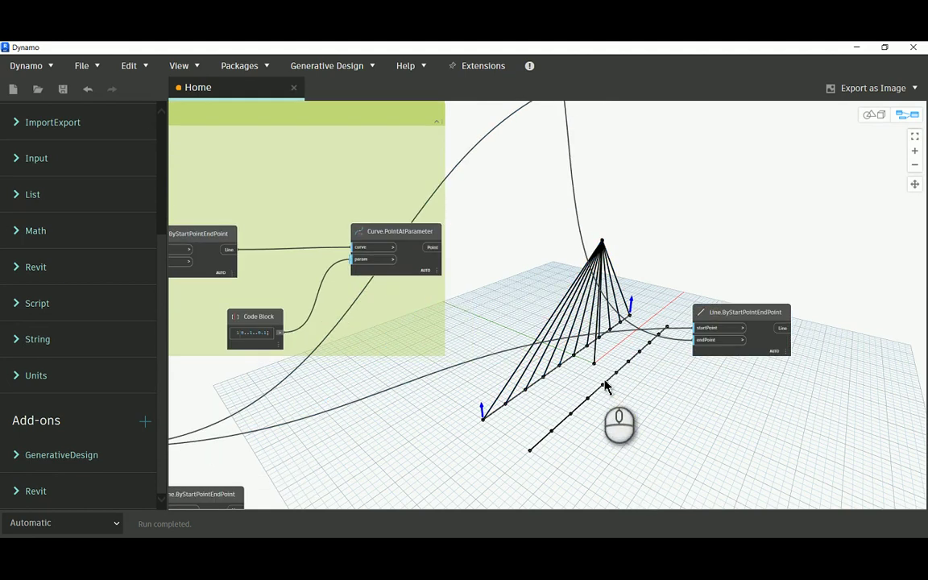
pyautogui.moveTo(569, 364); pyautogui.dragTo(709, 251, button='middle')
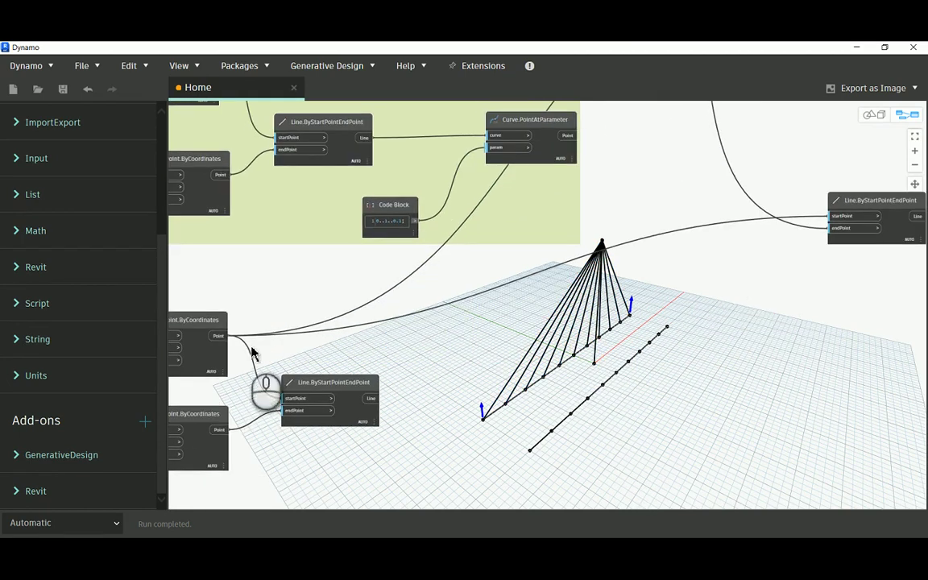
# Wire the division points into the second Line.ByStartPointEndPoint's endPoint to form the second fan.
pyautogui.click(209, 325)
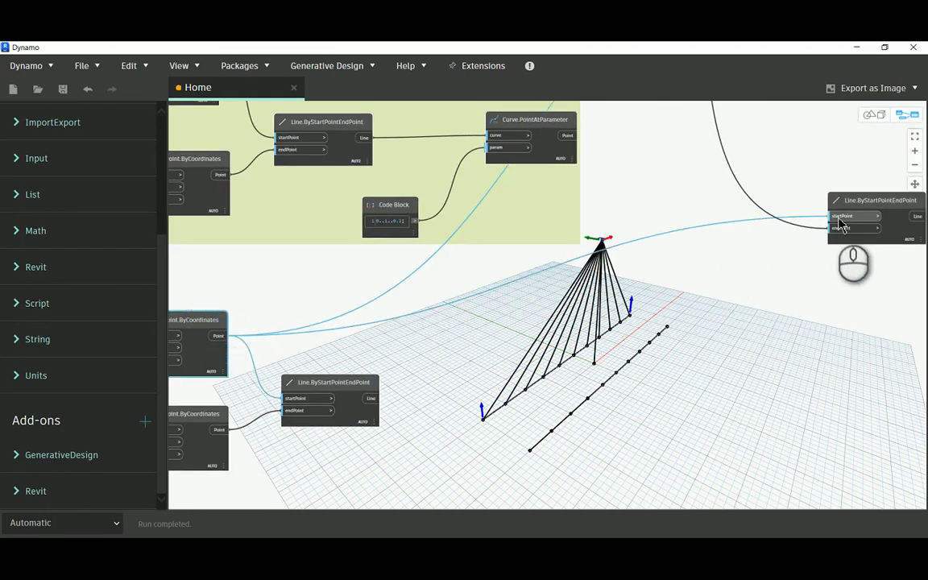
pyautogui.moveTo(763, 207); pyautogui.dragTo(718, 284, button='middle')
pyautogui.moveTo(523, 212); pyautogui.dragTo(800, 312)
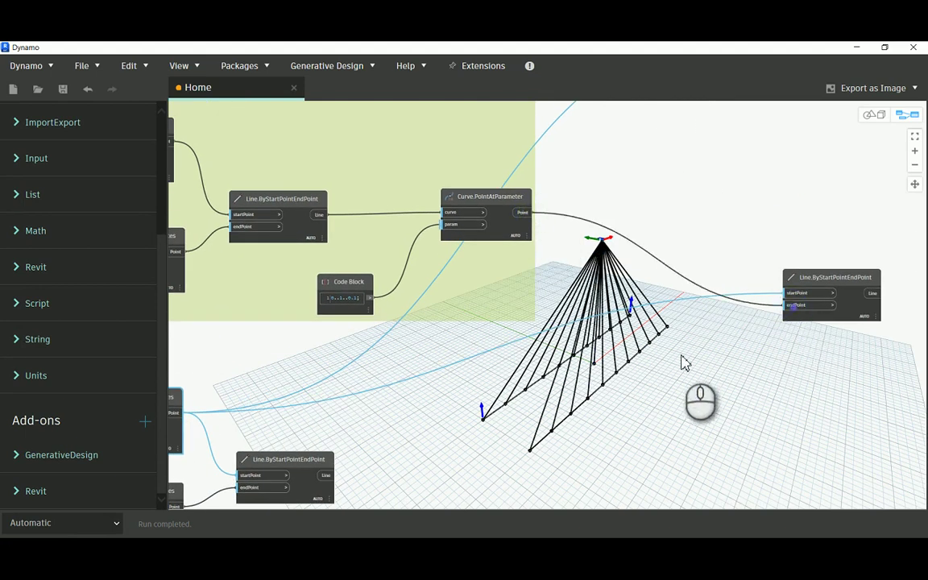
# Orbit the 3-D preview to check both cable fans from the pylon top.
pyautogui.click(874, 115)
pyautogui.moveTo(637, 239)
pyautogui.mouseDown(button='right')
pyautogui.moveTo(669, 229)
pyautogui.moveTo(601, 232)
pyautogui.moveTo(621, 232)
pyautogui.mouseUp(button='right')
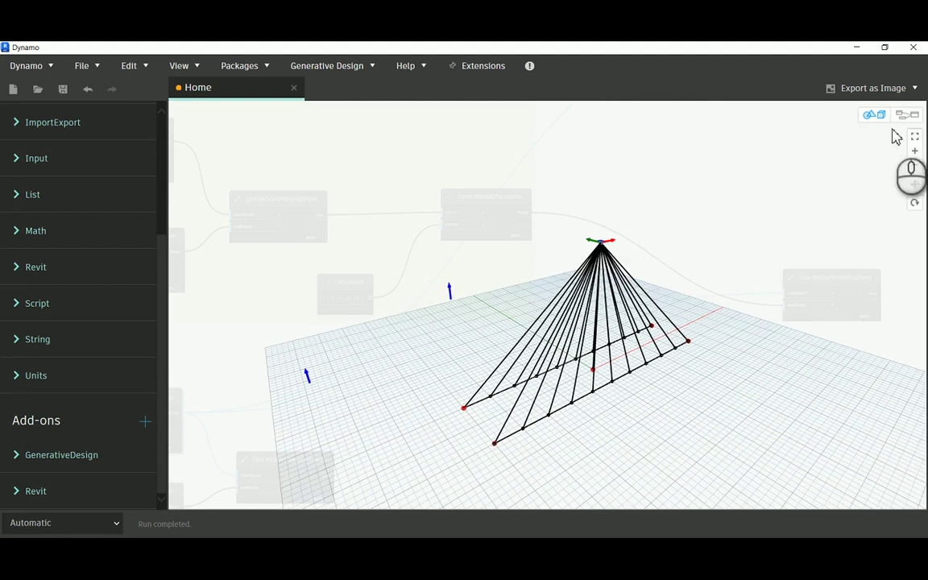
pyautogui.click(904, 117)
pyautogui.scroll(-3, 639, 213)
pyautogui.moveTo(636, 218); pyautogui.dragTo(427, 297, button='middle')
pyautogui.scroll(2, 645, 282)
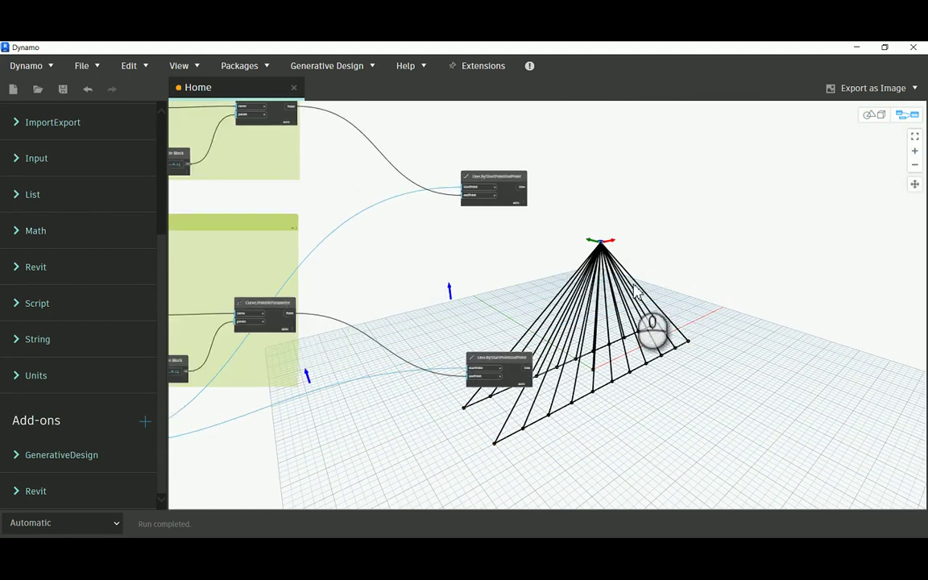
pyautogui.scroll(2, 636, 294)
pyautogui.rightClick(709, 282)
# Add a Surface.ByLoft node and move the two cable-fan line nodes closer together.
pyautogui.write('loft')
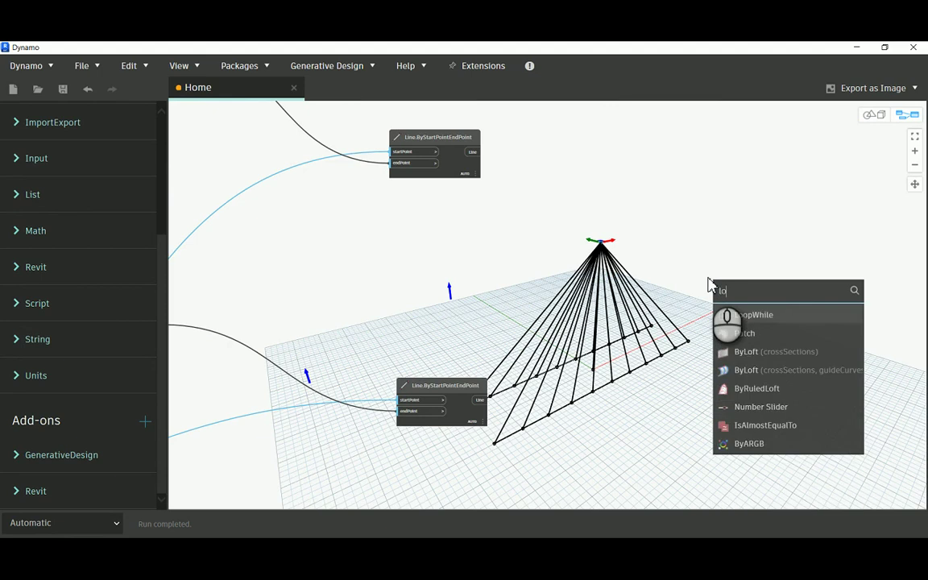
pyautogui.click(754, 318)
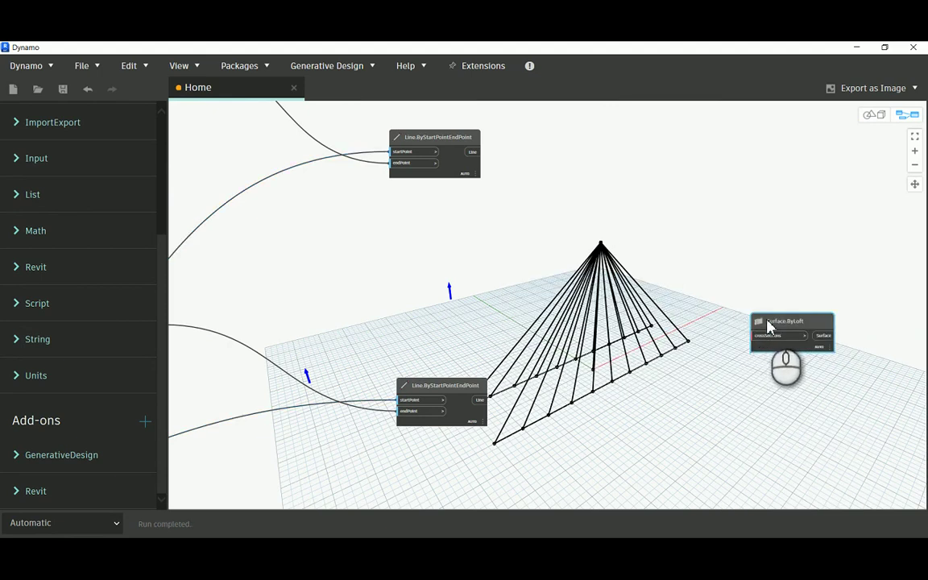
pyautogui.moveTo(771, 330); pyautogui.dragTo(735, 294)
pyautogui.scroll(2, 736, 295)
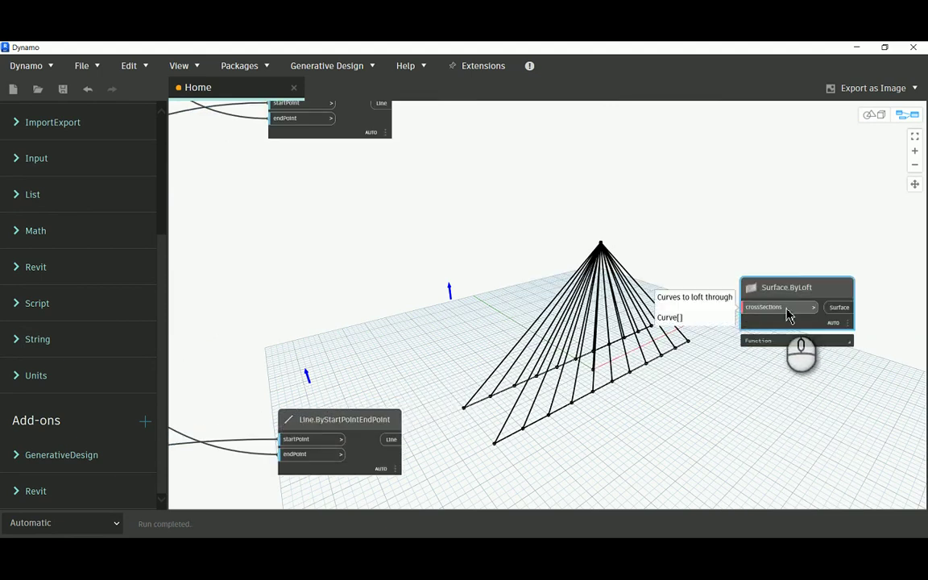
pyautogui.scroll(-2, 415, 213)
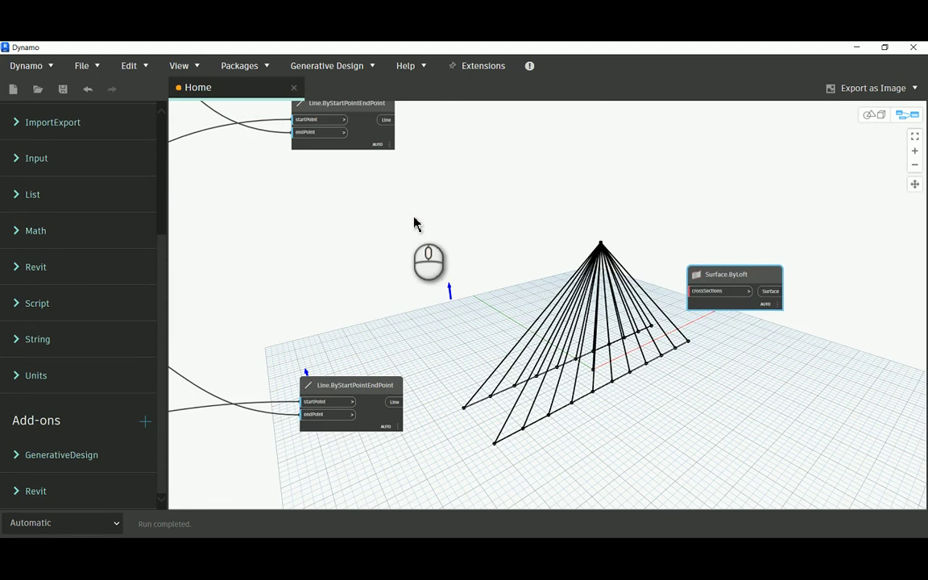
pyautogui.moveTo(375, 139); pyautogui.dragTo(403, 245)
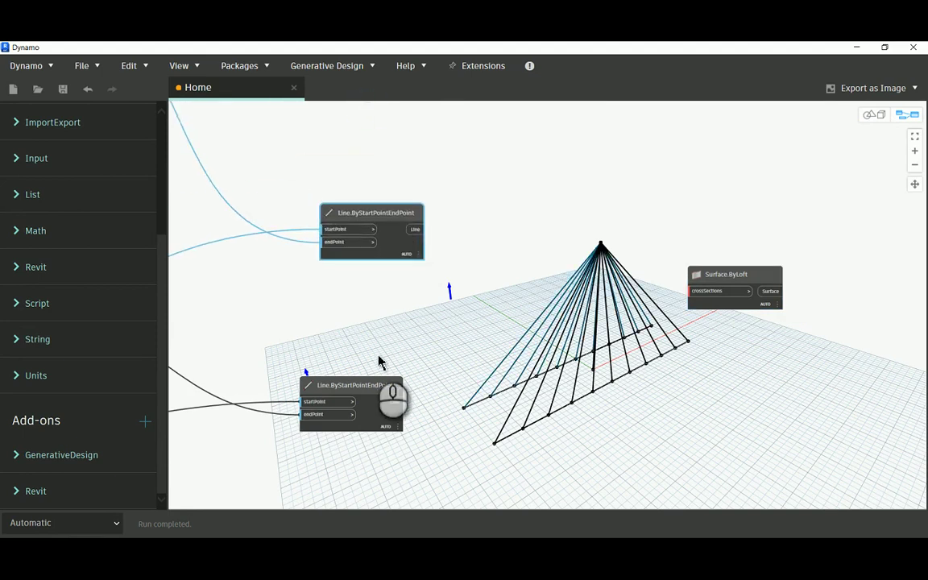
pyautogui.moveTo(372, 390); pyautogui.dragTo(400, 327)
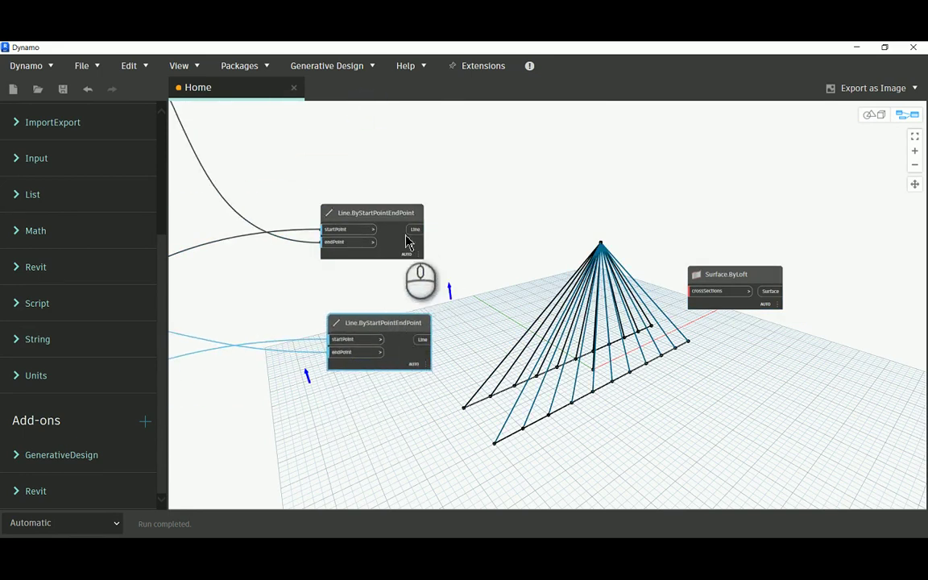
# Add a List Create node by searching 'list.cre' on the canvas.
pyautogui.rightClick(538, 278)
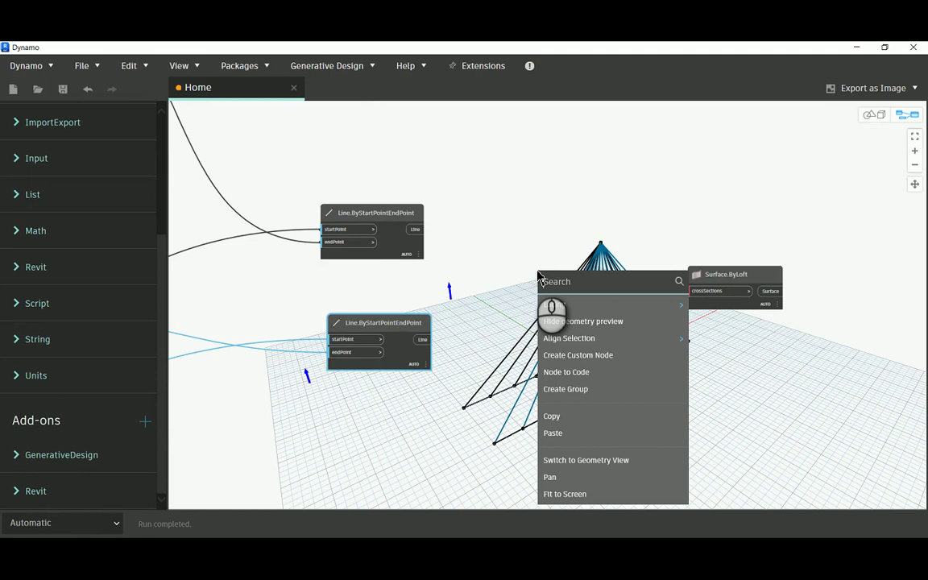
pyautogui.click(540, 281)
pyautogui.write('list.')
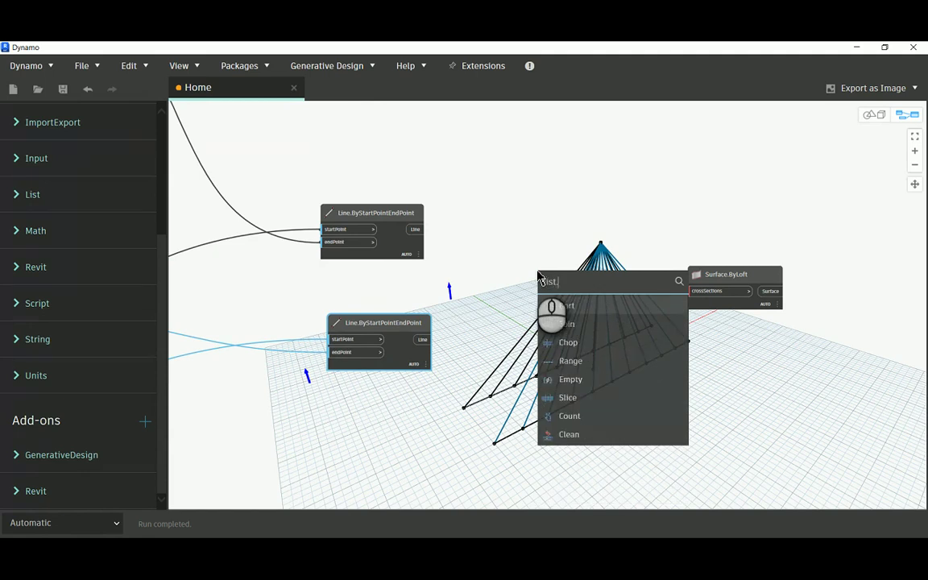
pyautogui.write('create')
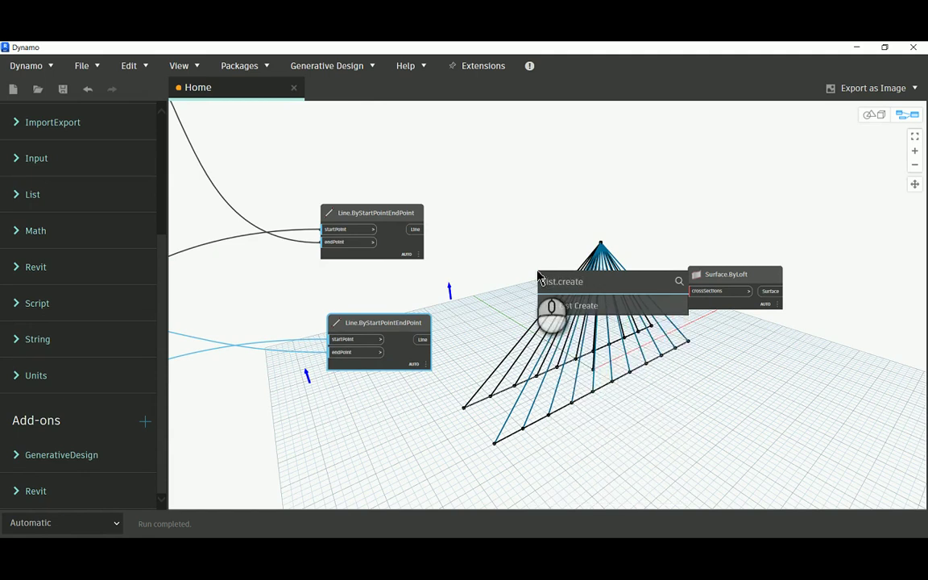
pyautogui.click(592, 306)
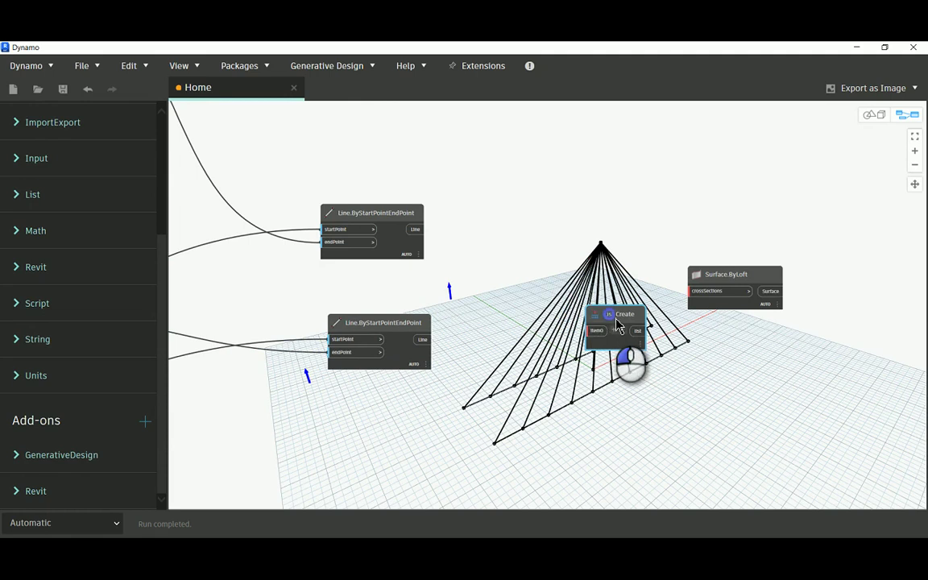
# Wire the upper and lower line outputs into List Create's item0 and item1.
pyautogui.moveTo(618, 326); pyautogui.dragTo(555, 269)
pyautogui.scroll(3, 555, 269)
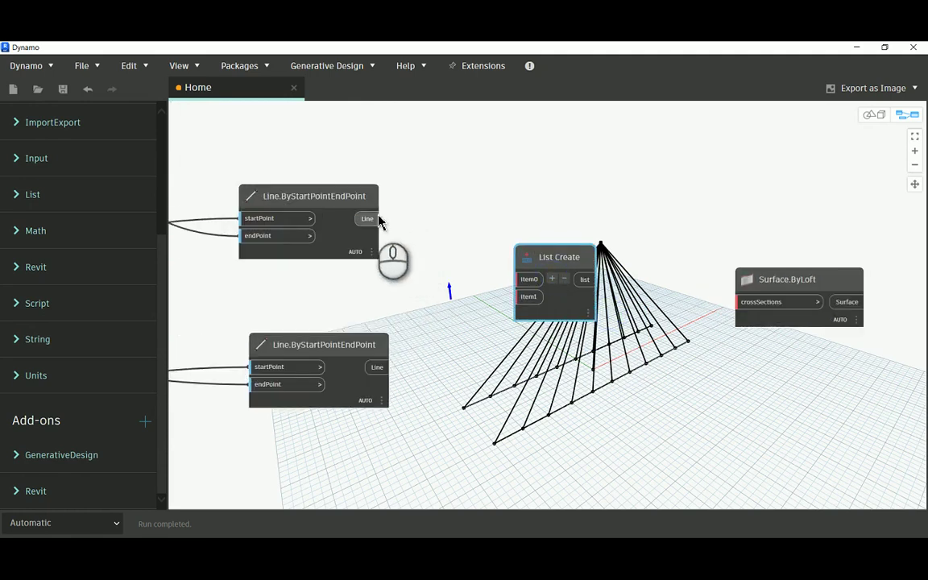
pyautogui.click(367, 218)
pyautogui.click(519, 278)
pyautogui.click(377, 367)
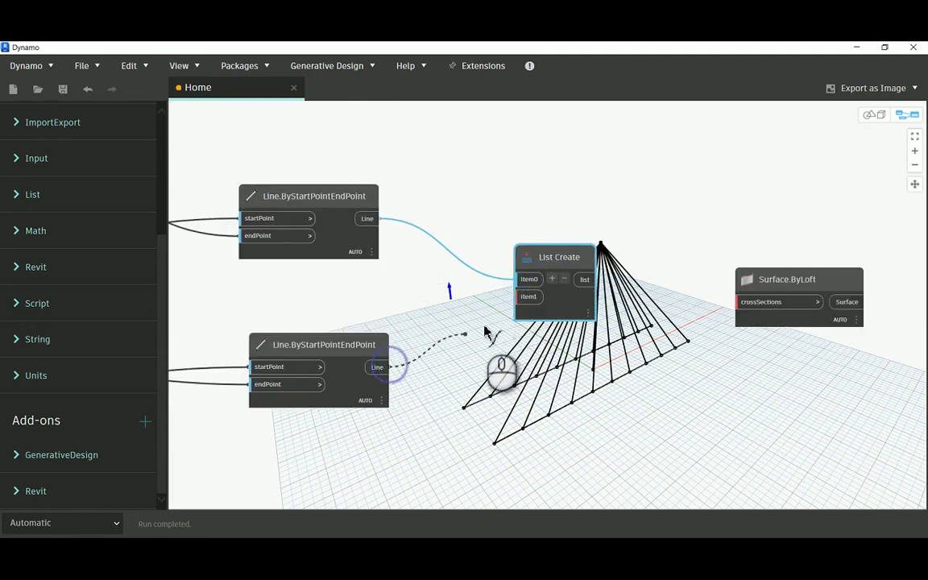
pyautogui.click(525, 297)
# Rearrange the two line nodes and remove the upper line's wire from item0.
pyautogui.moveTo(588, 340)
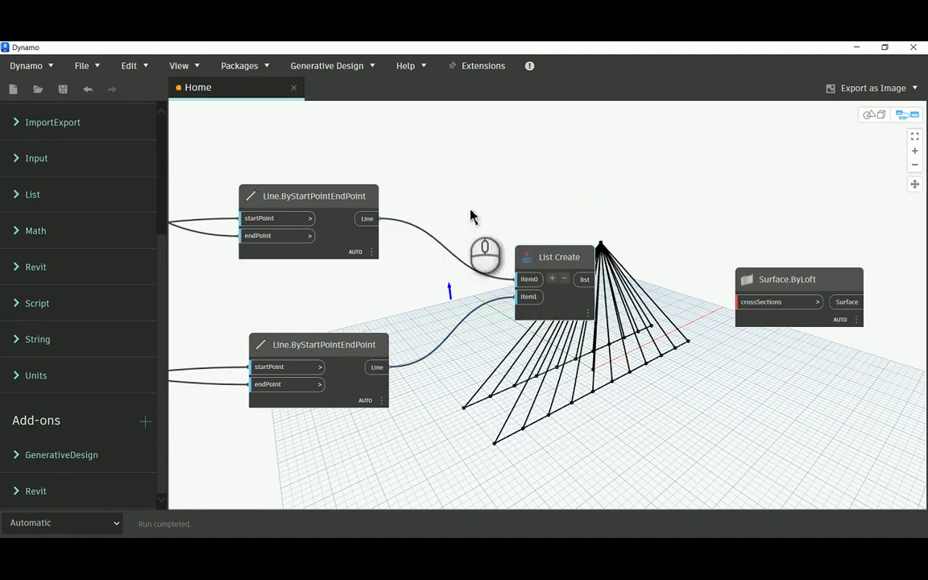
pyautogui.moveTo(417, 211); pyautogui.dragTo(488, 246, button='middle')
pyautogui.scroll(-2, 487, 258)
pyautogui.scroll(2, 524, 276)
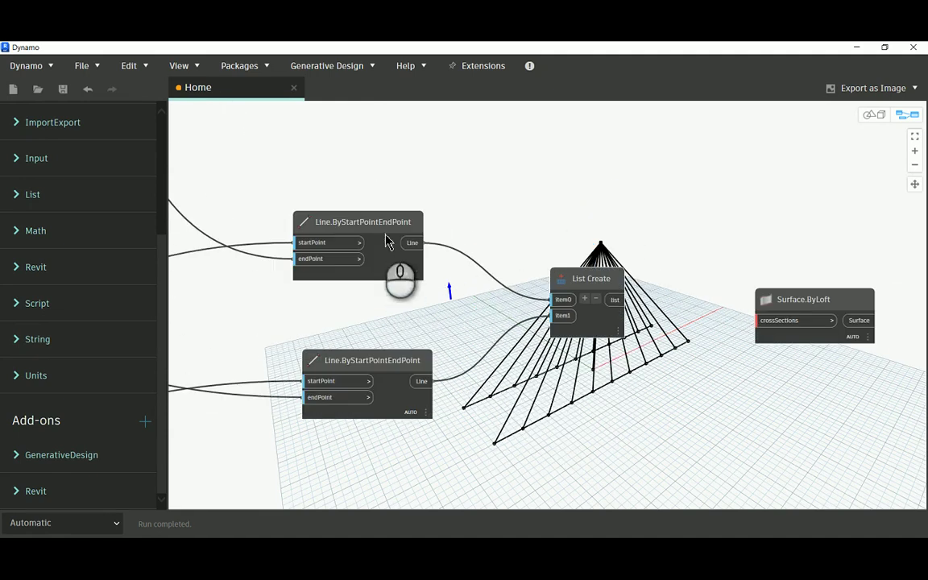
pyautogui.click(384, 227)
pyautogui.moveTo(355, 214); pyautogui.dragTo(315, 189)
pyautogui.moveTo(382, 368); pyautogui.dragTo(342, 374)
pyautogui.click(406, 321)
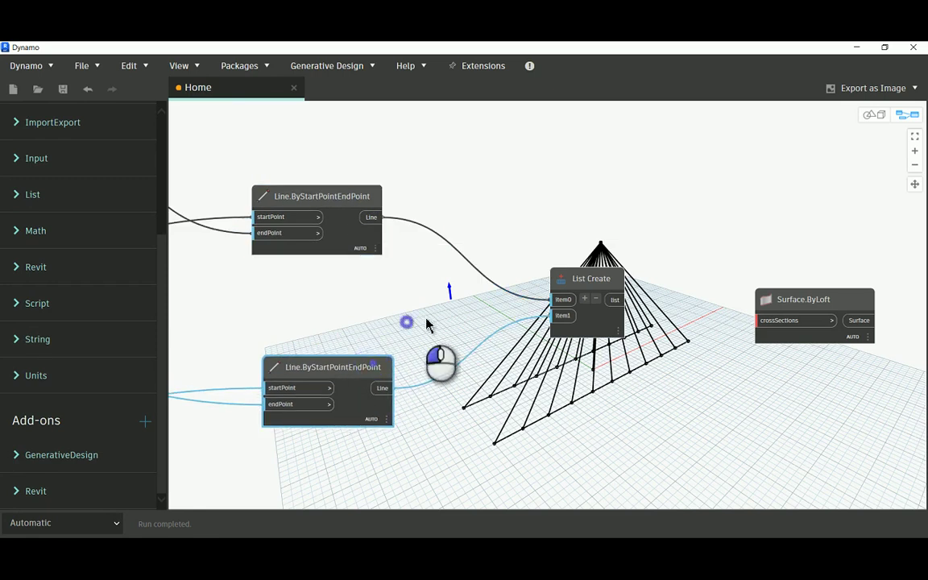
pyautogui.moveTo(557, 300); pyautogui.dragTo(514, 321)
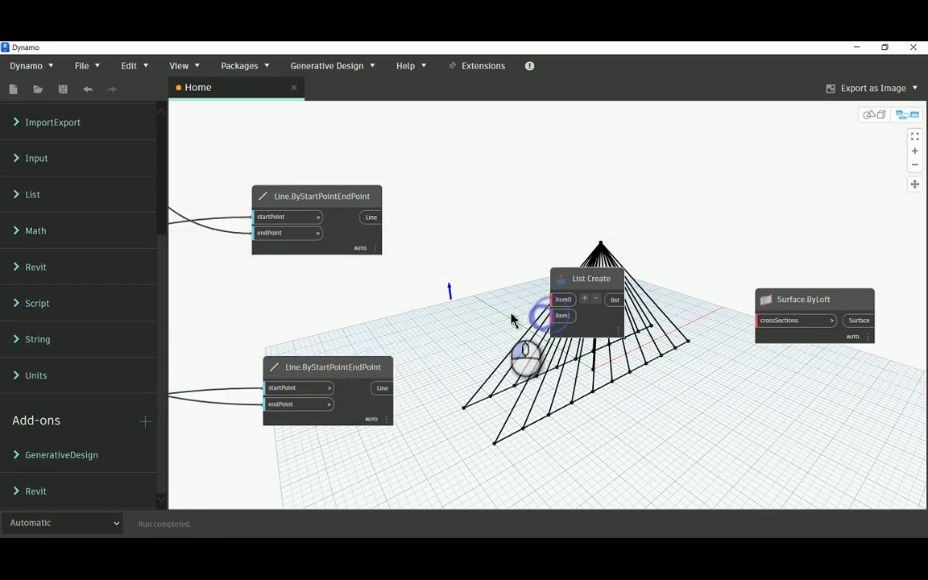
pyautogui.scroll(-5, 564, 378)
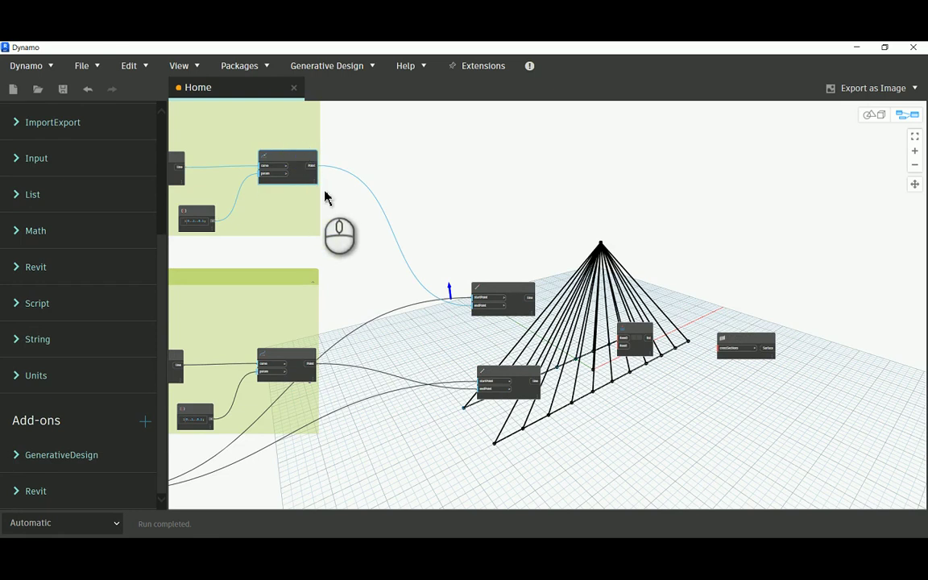
# Wire the upper and lower deck edge lines into List Create's item0 and item1.
pyautogui.scroll(4, 302, 155)
pyautogui.moveTo(365, 276); pyautogui.dragTo(556, 272, button='middle')
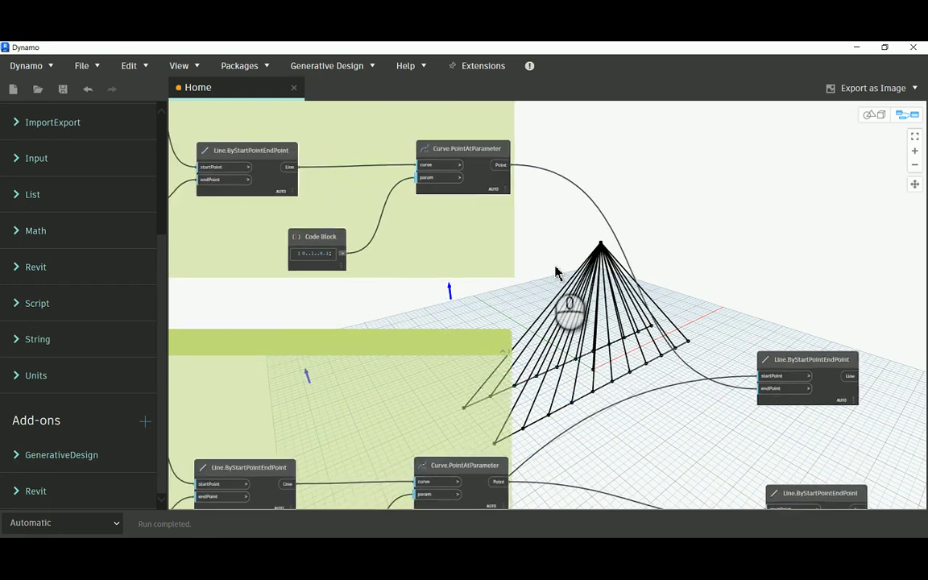
pyautogui.click(266, 156)
pyautogui.scroll(-3, 254, 171)
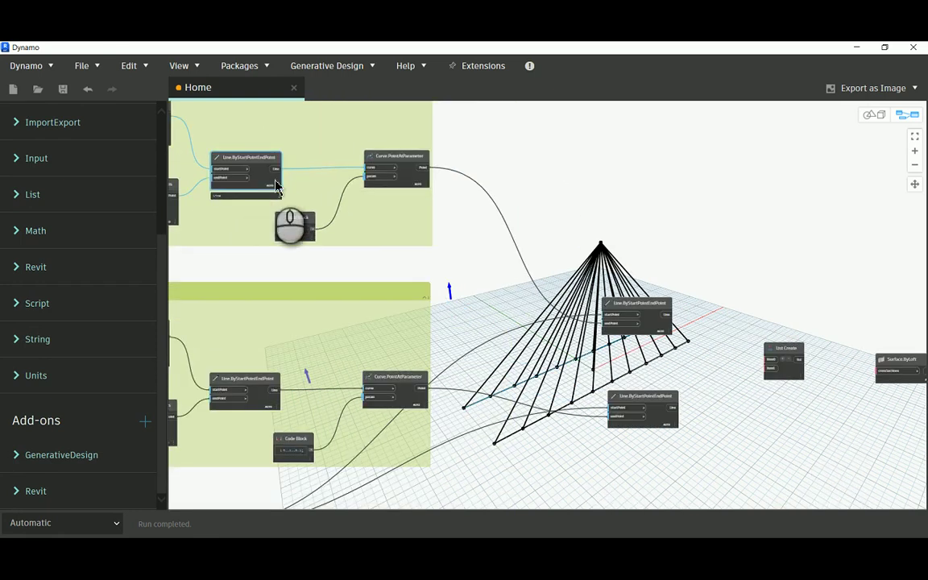
pyautogui.click(279, 172)
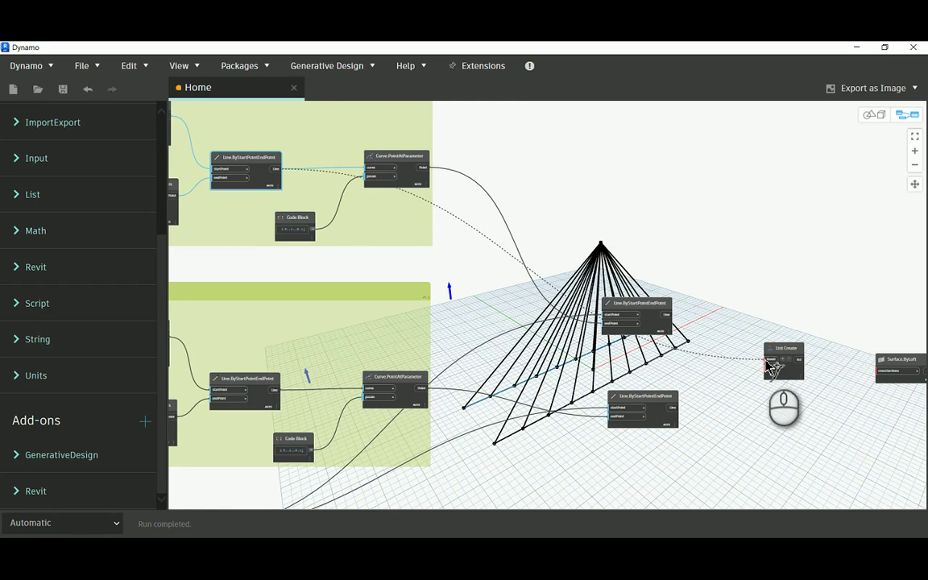
pyautogui.click(260, 380)
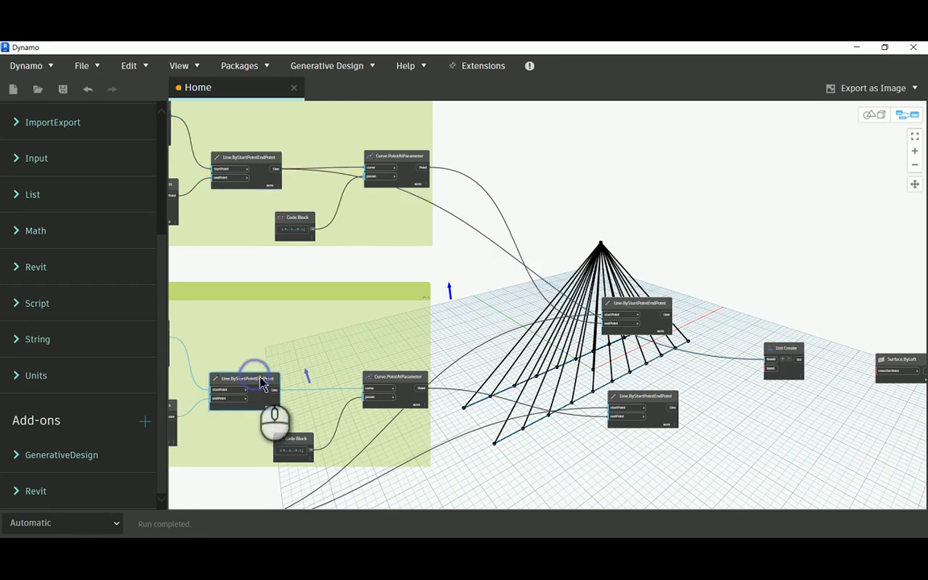
pyautogui.click(277, 391)
pyautogui.scroll(3, 775, 372)
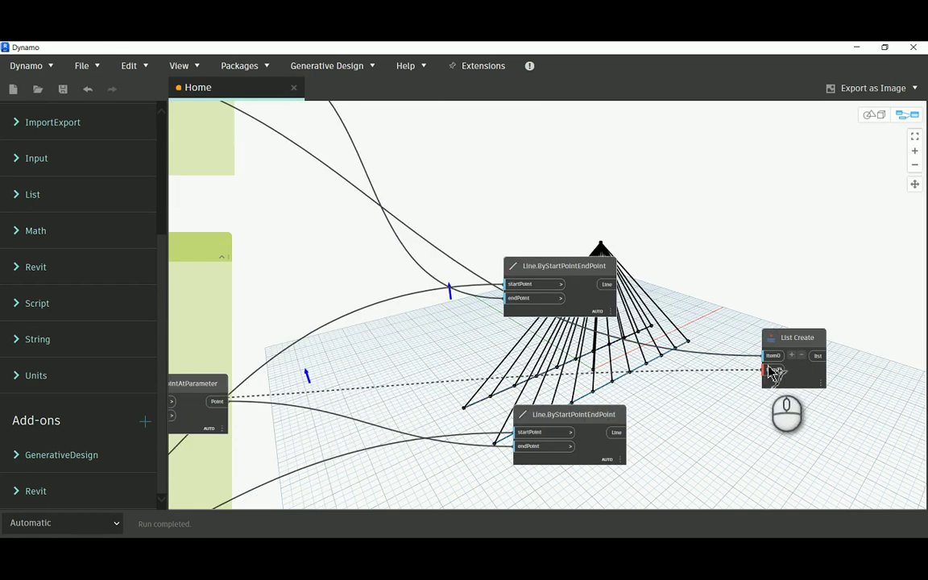
pyautogui.click(772, 369)
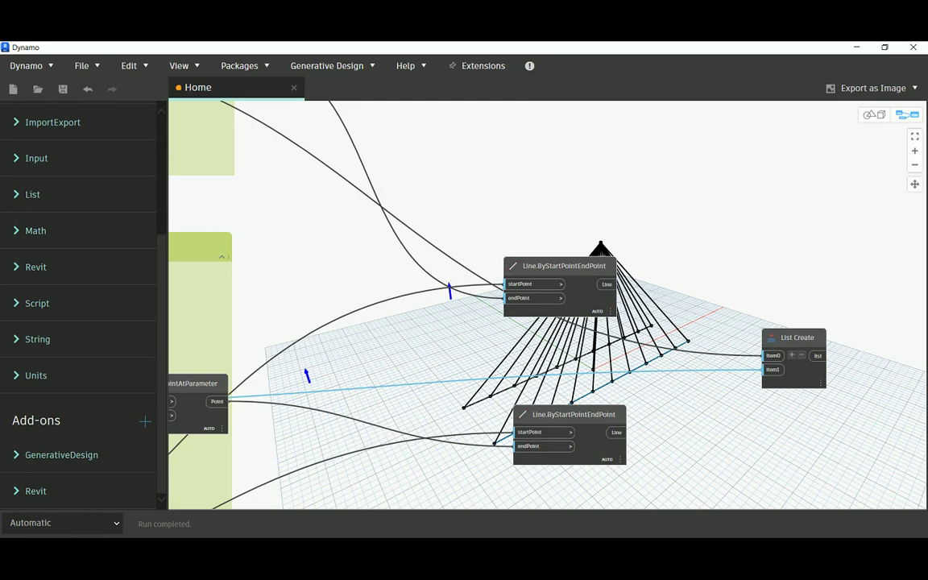
# Feed List Create into Surface.ByLoft crossSections to loft the deck, then compare with the reference PDF.
pyautogui.moveTo(764, 479); pyautogui.dragTo(342, 439, button='middle')
pyautogui.scroll(2, 523, 379)
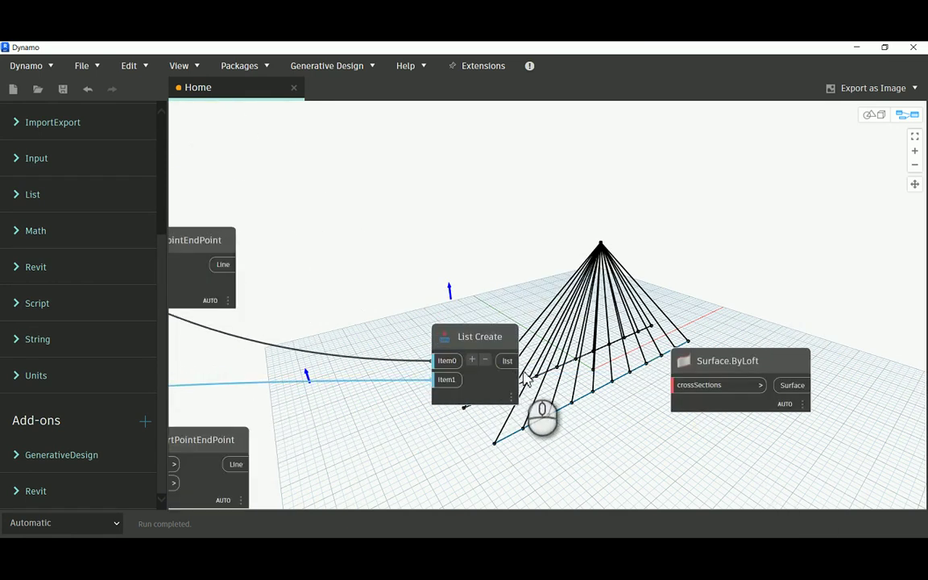
pyautogui.click(507, 360)
pyautogui.click(673, 385)
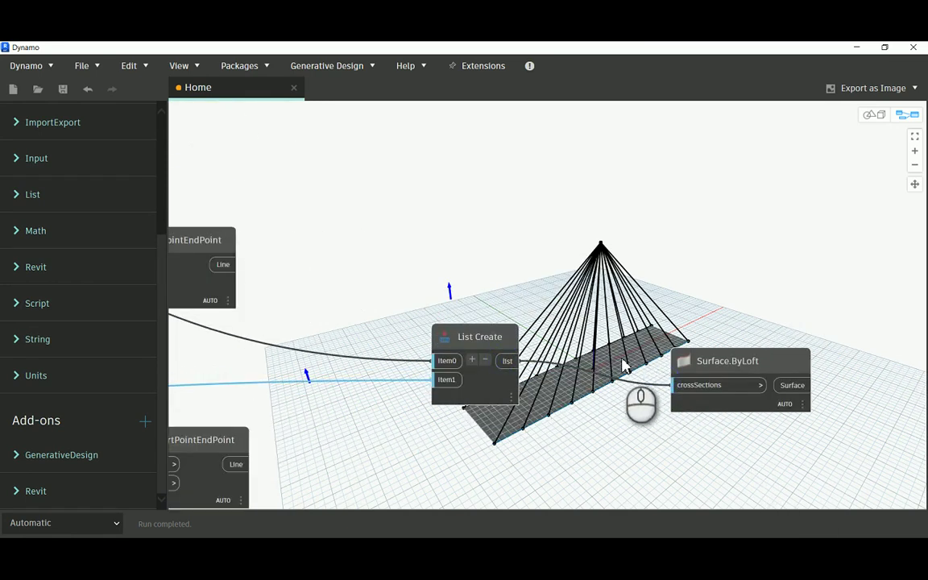
pyautogui.moveTo(628, 379); pyautogui.dragTo(461, 310, button='middle')
pyautogui.moveTo(568, 315); pyautogui.dragTo(516, 296)
pyautogui.click(652, 412)
pyautogui.moveTo(671, 431); pyautogui.dragTo(556, 322, button='middle')
pyautogui.click(551, 556)
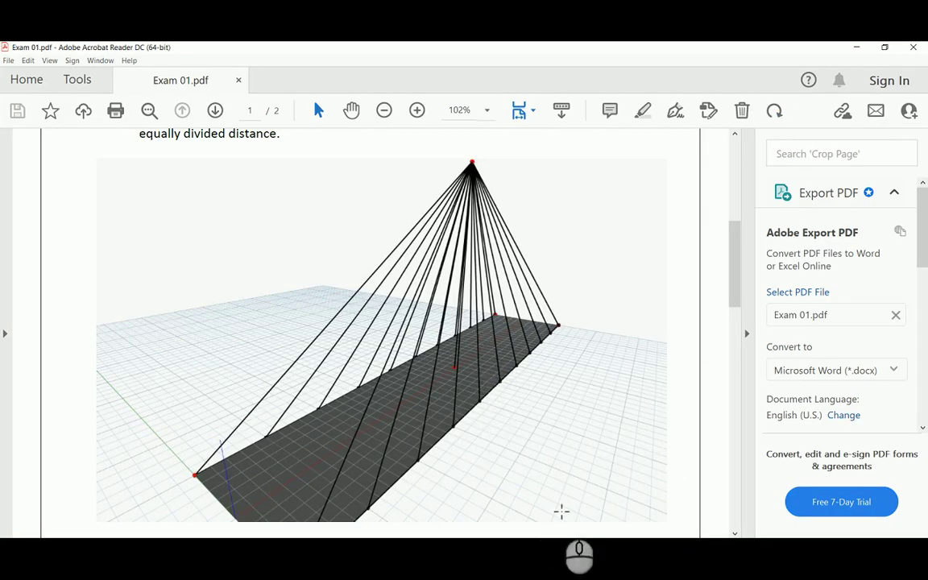
pyautogui.moveTo(522, 559)
pyautogui.click(569, 503)
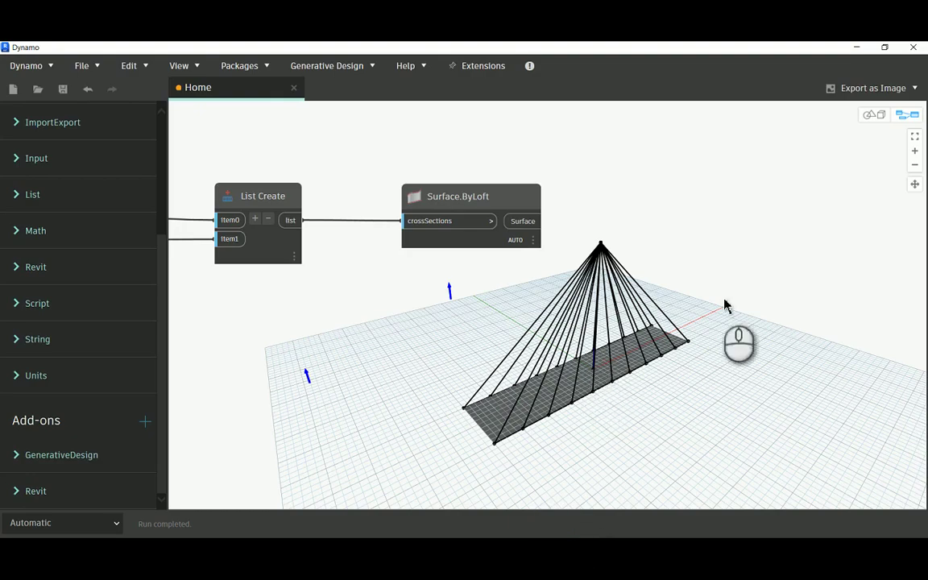
pyautogui.click(876, 115)
pyautogui.moveTo(596, 394); pyautogui.dragTo(634, 373, button='right')
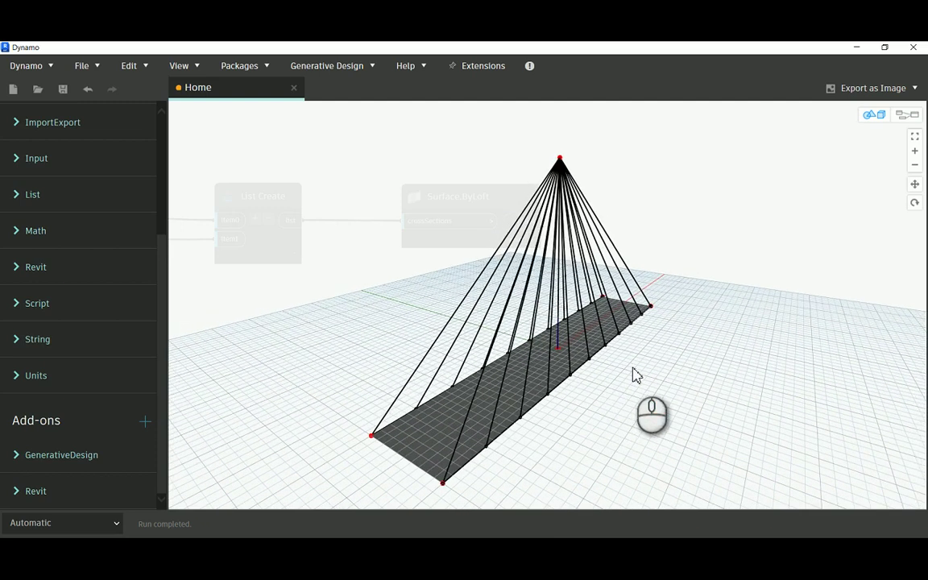
pyautogui.click(905, 118)
pyautogui.scroll(-5, 700, 286)
pyautogui.scroll(2, 462, 269)
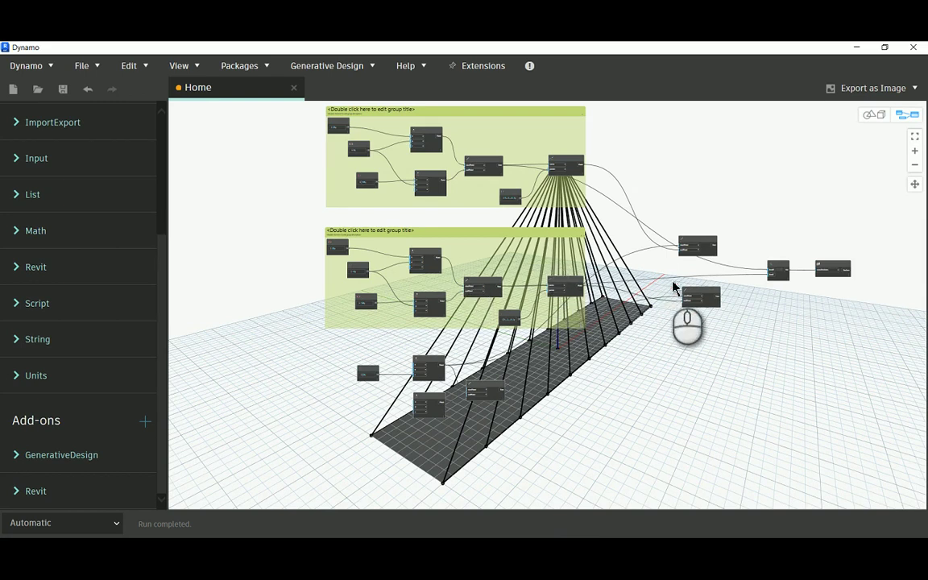
pyautogui.moveTo(642, 342); pyautogui.dragTo(485, 345, button='middle')
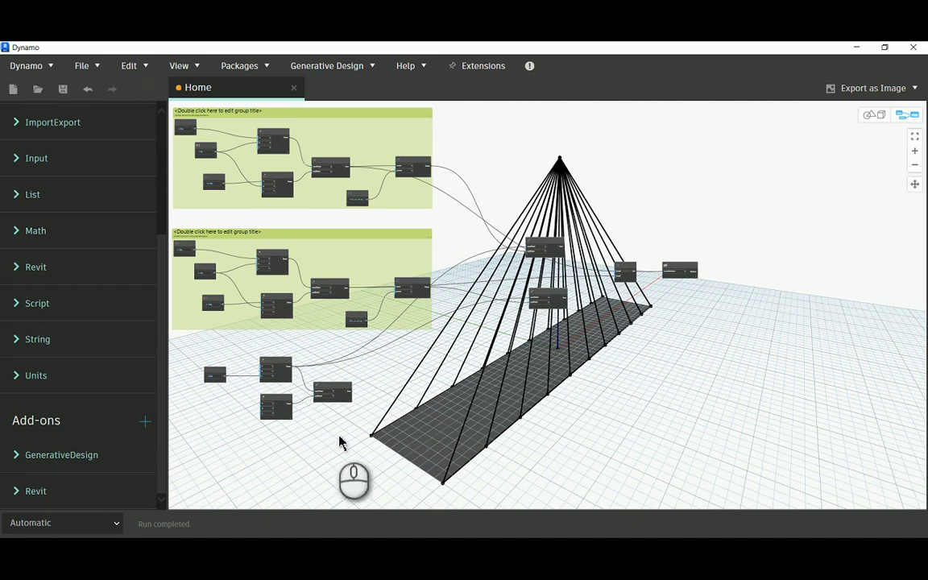
pyautogui.click(352, 253)
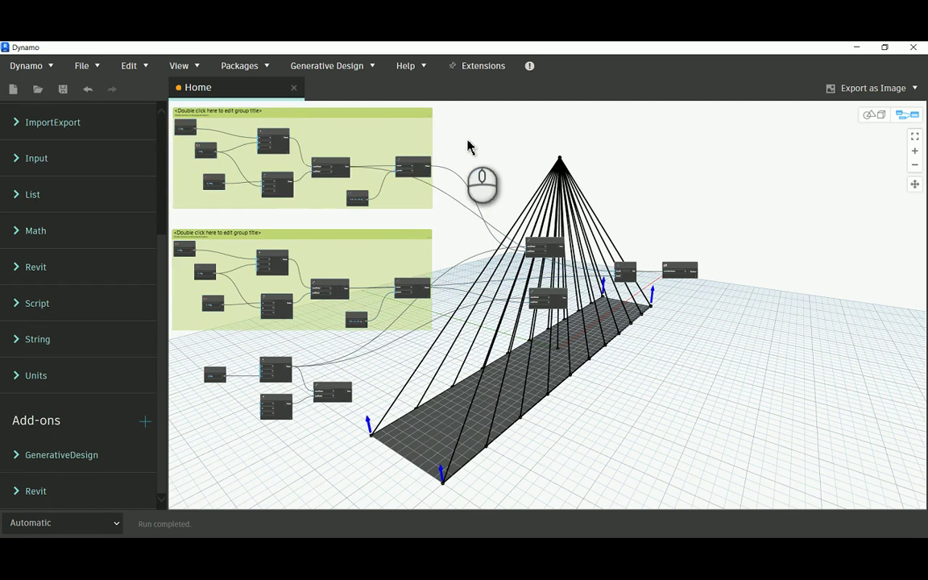
pyautogui.moveTo(477, 166); pyautogui.dragTo(497, 177, button='middle')
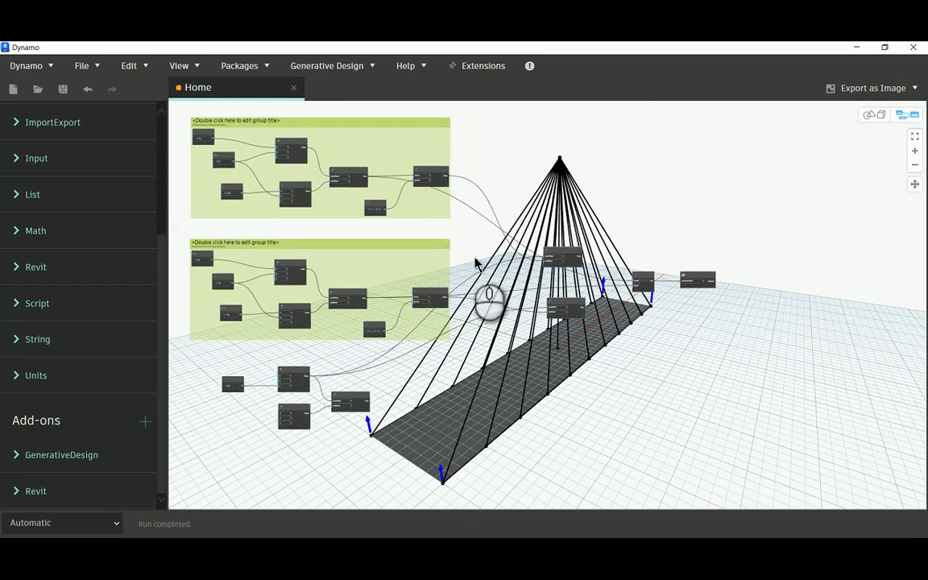
pyautogui.moveTo(508, 219); pyautogui.dragTo(667, 269, button='middle')
pyautogui.scroll(4, 383, 208)
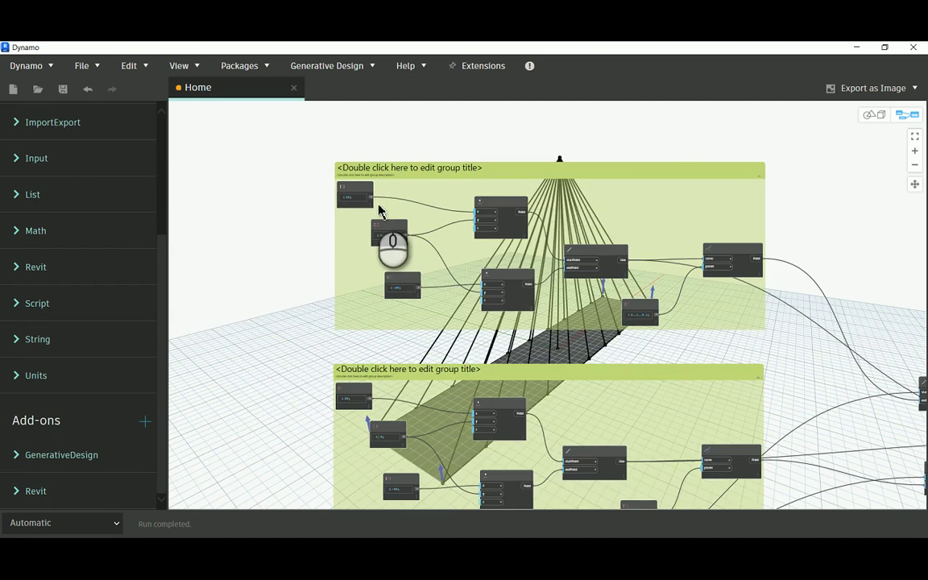
pyautogui.scroll(5, 337, 223)
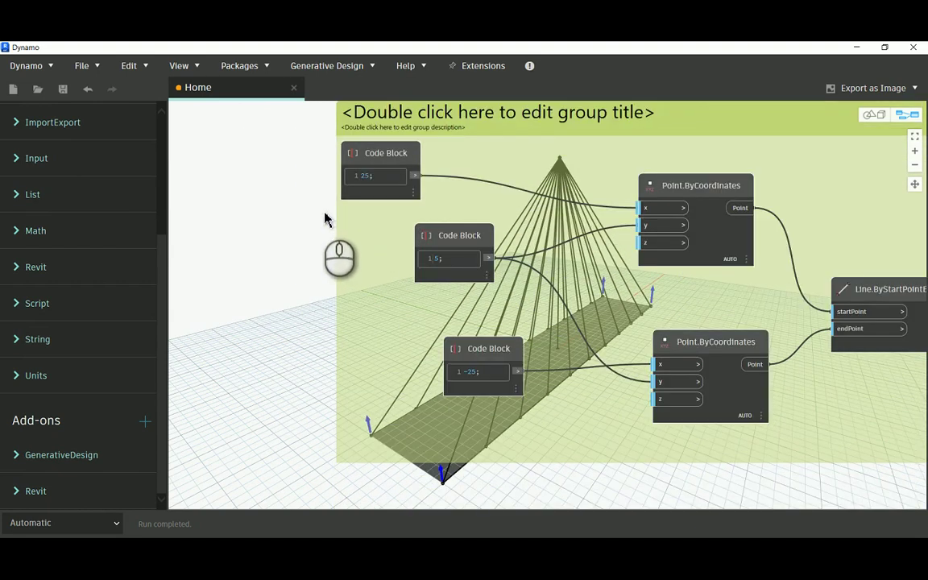
pyautogui.moveTo(326, 192); pyautogui.dragTo(562, 255, button='middle')
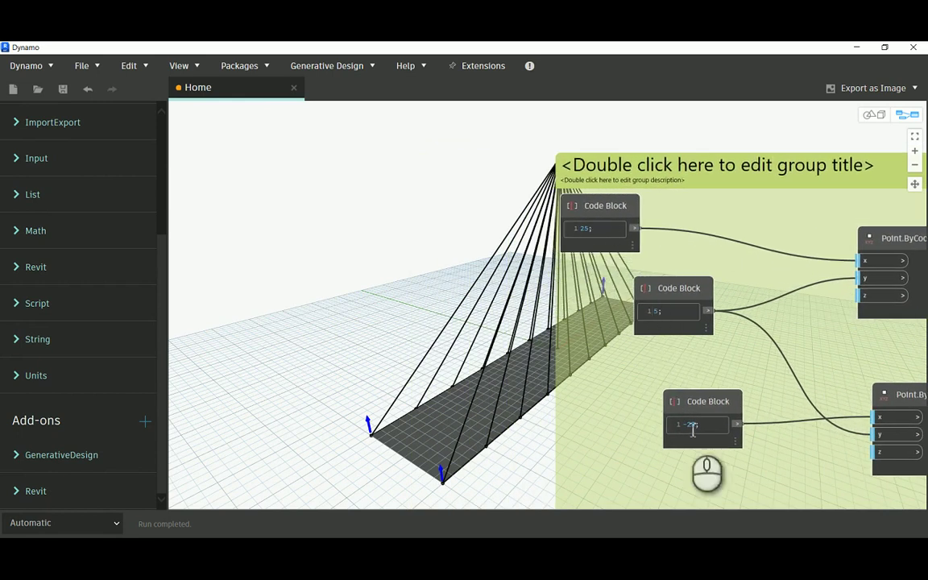
pyautogui.moveTo(670, 448)
pyautogui.scroll(-5, 456, 326)
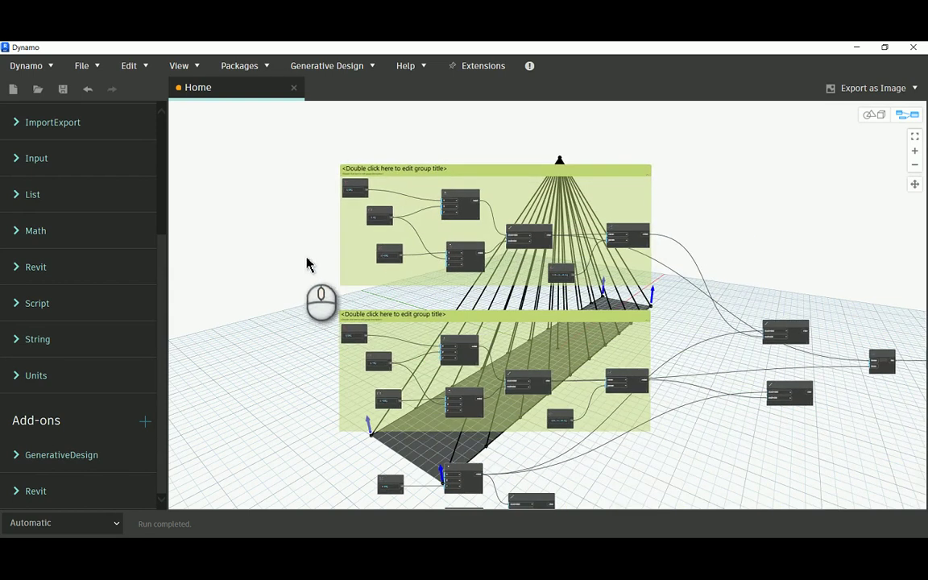
pyautogui.scroll(3, 315, 257)
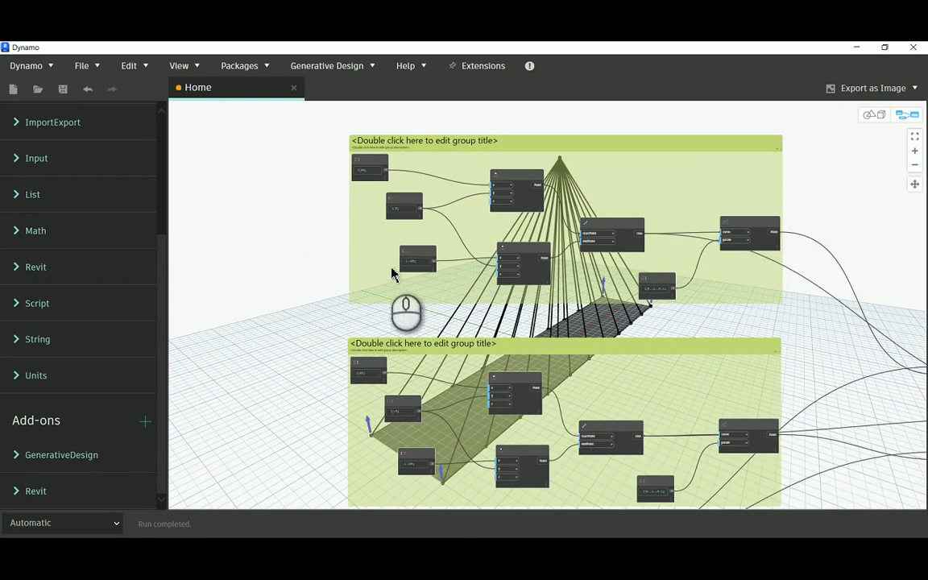
pyautogui.moveTo(397, 318); pyautogui.dragTo(555, 287, button='middle')
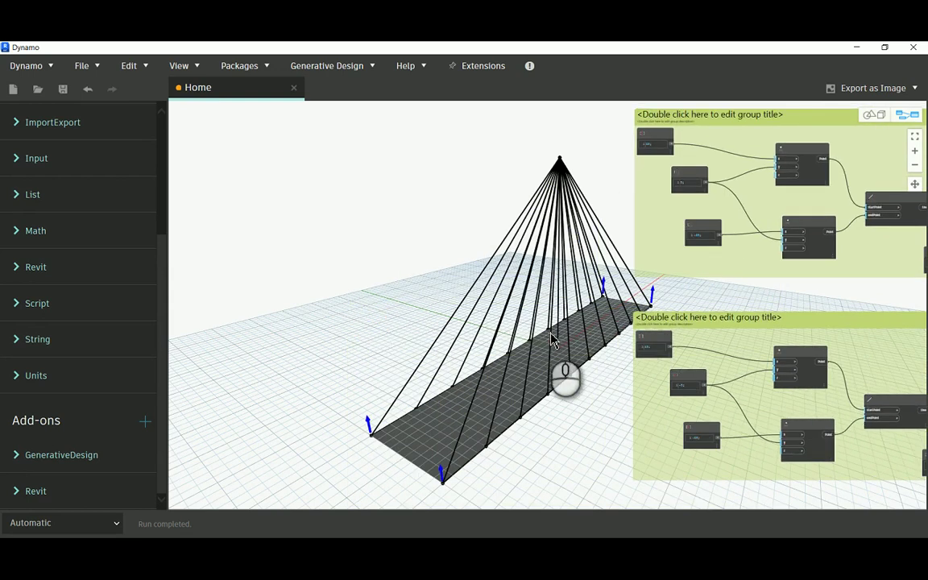
pyautogui.click(658, 232)
pyautogui.click(716, 349)
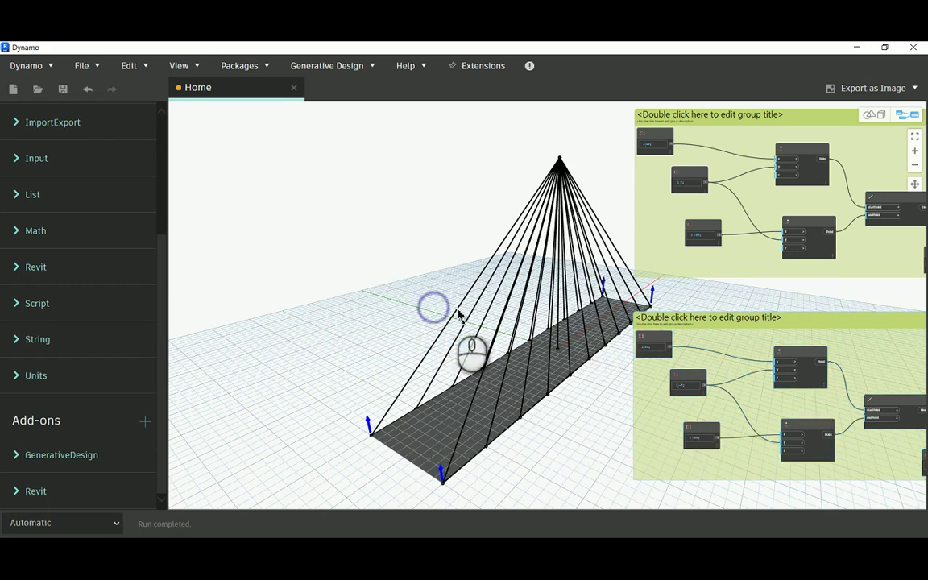
pyautogui.moveTo(431, 307); pyautogui.dragTo(193, 367, button='middle')
pyautogui.scroll(-3, 346, 372)
pyautogui.scroll(3, 393, 373)
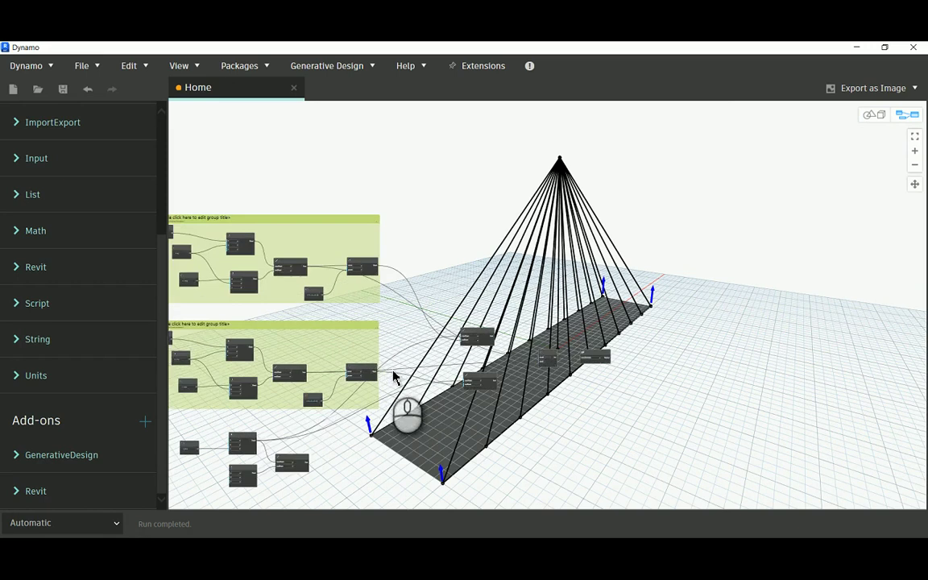
pyautogui.moveTo(416, 369); pyautogui.dragTo(532, 337, button='middle')
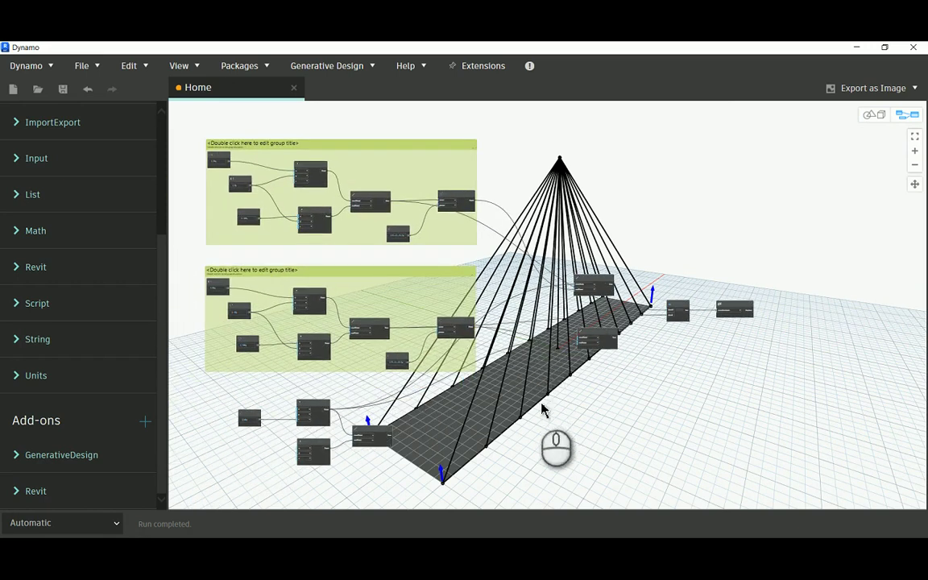